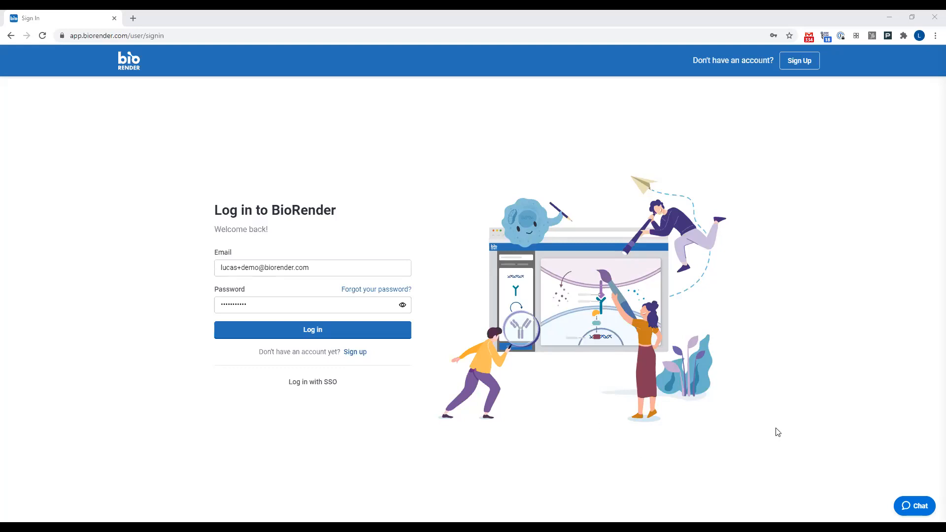
Open and close the support chat, and log in with the credentials already filled in.
{"action": "left_click", "coordinate": [905, 507]}
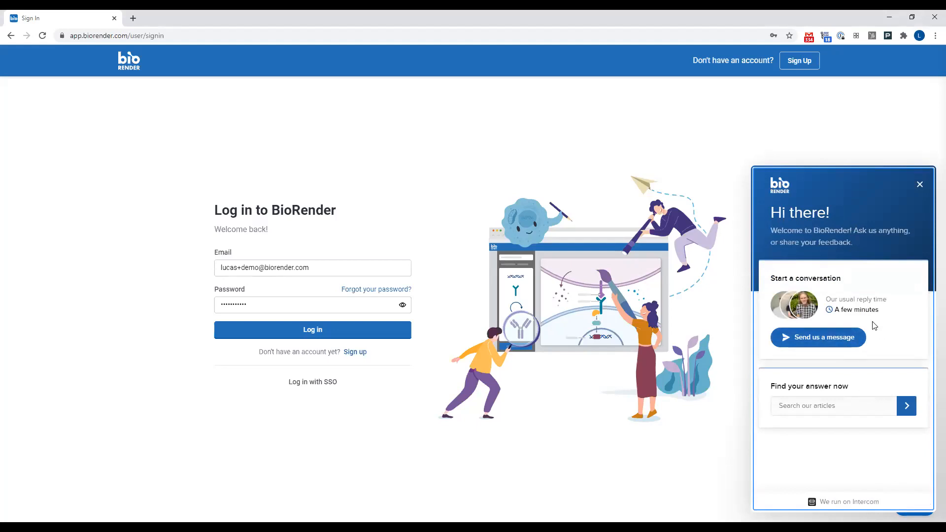
{"action": "left_click", "coordinate": [919, 184]}
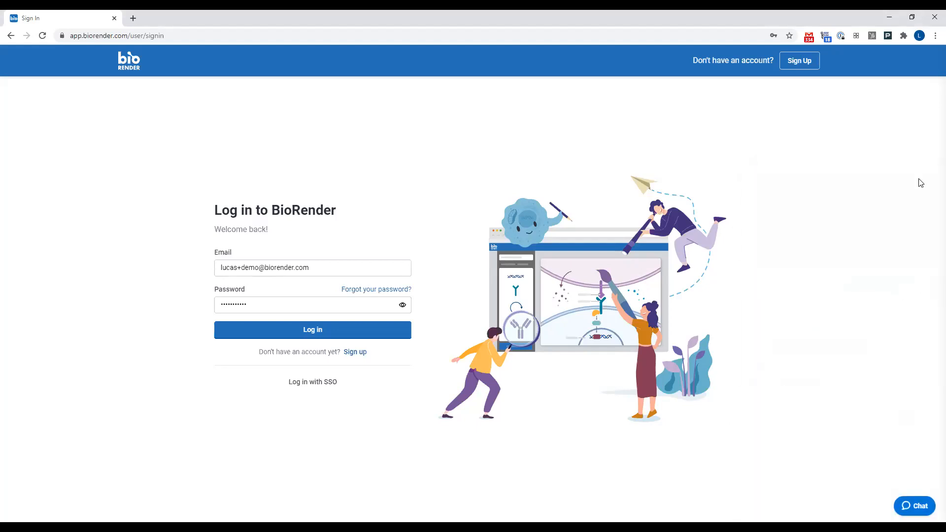
{"action": "left_click", "coordinate": [356, 327]}
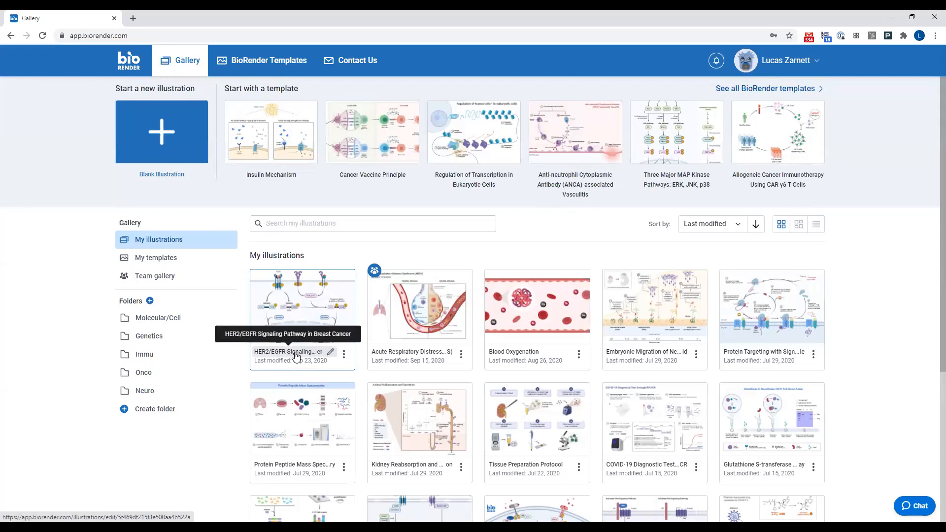
Look through the saved illustrations in the My illustrations gallery and return to its beginning.
{"action": "scroll", "coordinate": [539, 292], "scroll_direction": "down", "scroll_amount": 2}
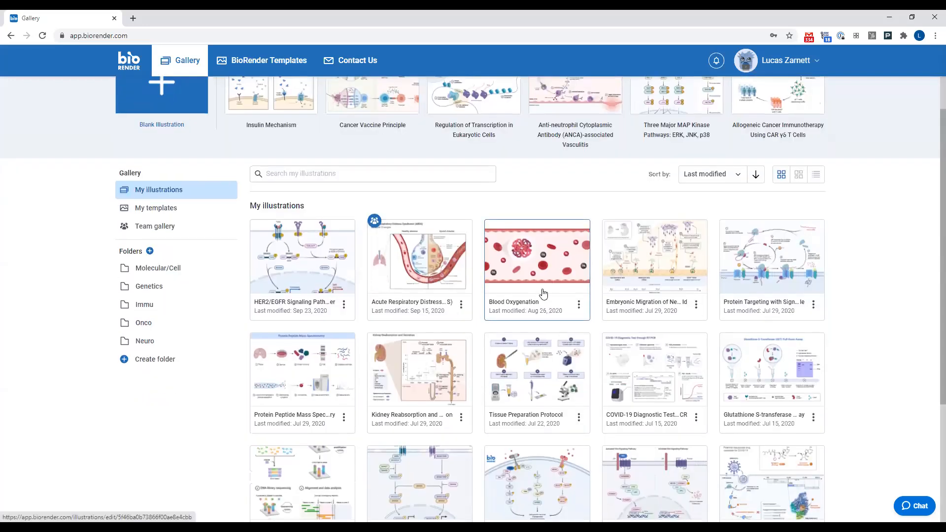
{"action": "scroll", "coordinate": [540, 291], "scroll_direction": "down", "scroll_amount": 1}
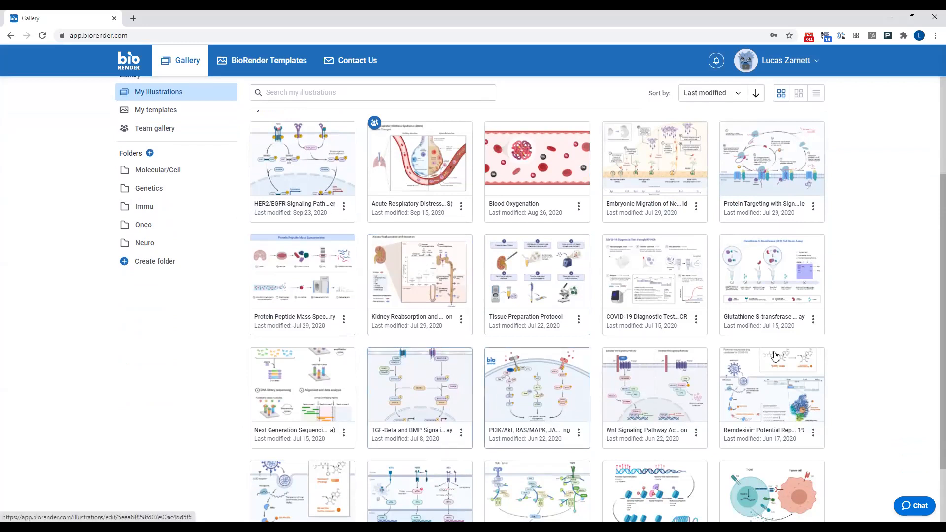
{"action": "scroll", "coordinate": [458, 380], "scroll_direction": "down", "scroll_amount": 2}
{"action": "scroll", "coordinate": [454, 364], "scroll_direction": "down", "scroll_amount": 1}
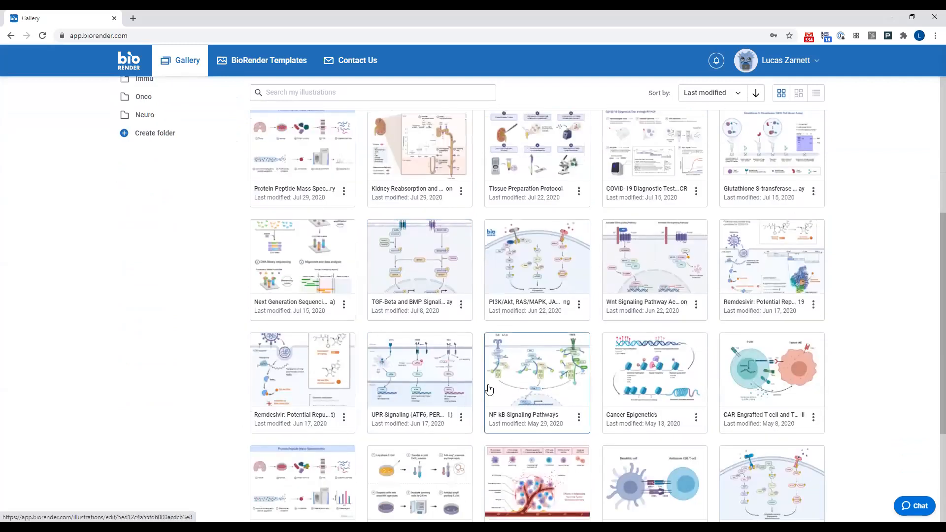
{"action": "scroll", "coordinate": [468, 391], "scroll_direction": "up", "scroll_amount": 3}
{"action": "scroll", "coordinate": [464, 394], "scroll_direction": "up", "scroll_amount": 3}
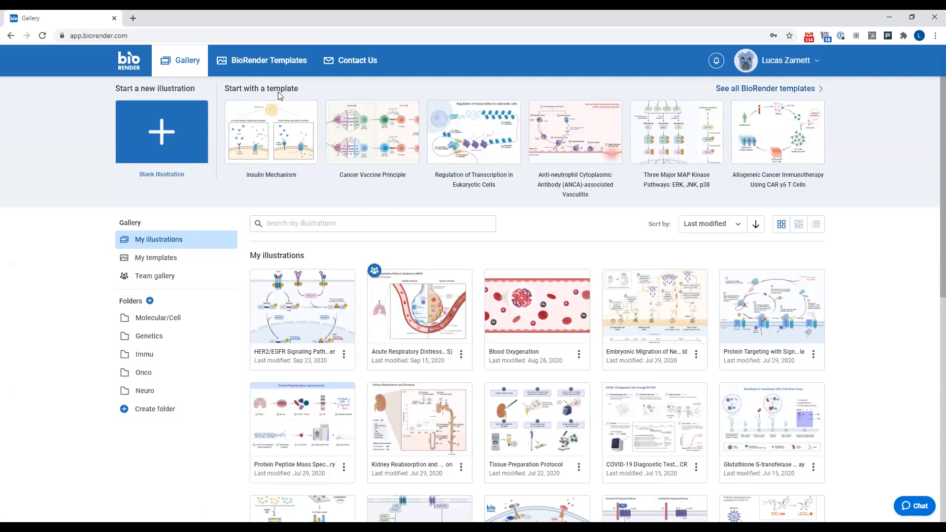
Browse the full BioRender template library and preview the Tumor Vascularization template, closing the preview without using it.
{"action": "left_click", "coordinate": [741, 90]}
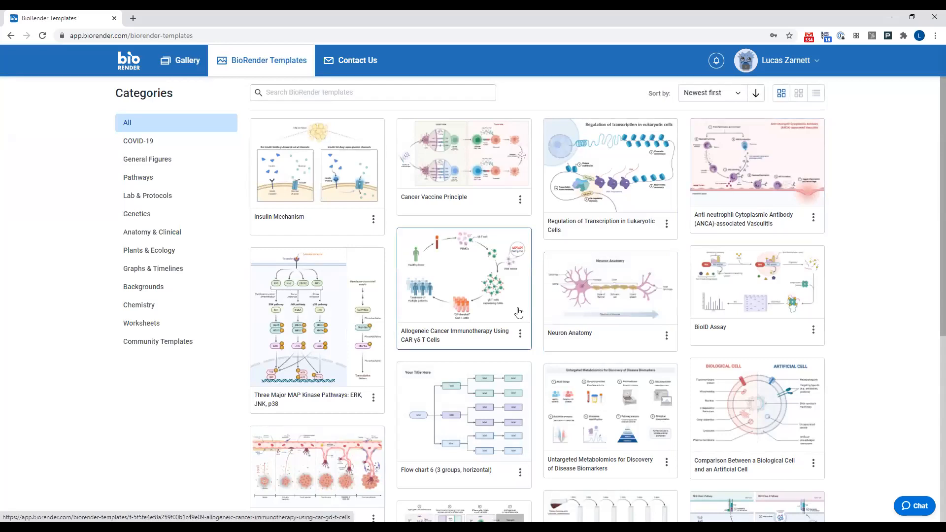
{"action": "scroll", "coordinate": [606, 315], "scroll_direction": "down", "scroll_amount": 2}
{"action": "scroll", "coordinate": [599, 333], "scroll_direction": "down", "scroll_amount": 2}
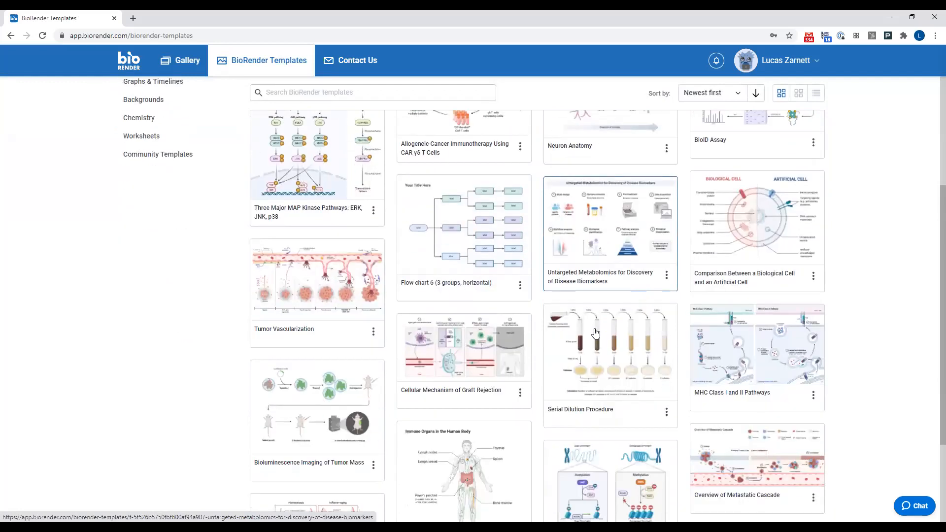
{"action": "left_click", "coordinate": [349, 258]}
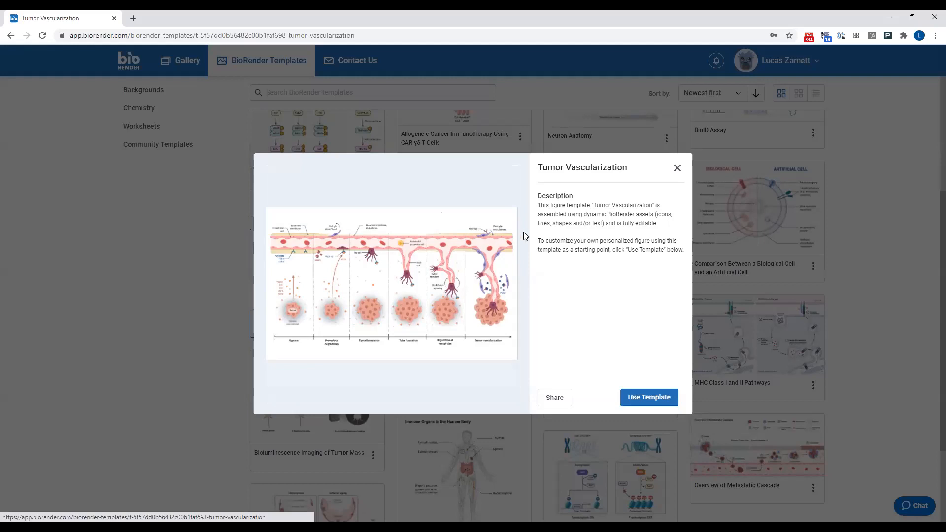
{"action": "left_click", "coordinate": [676, 172]}
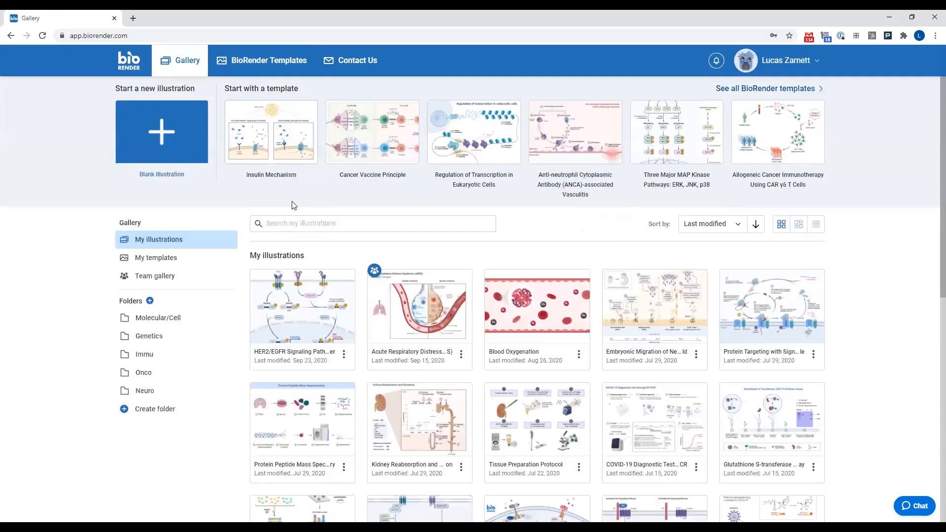
Create a blank illustration named "My First Illustration!" in the 10 x 7 in Slide size.
{"action": "left_click", "coordinate": [160, 146]}
{"action": "left_click", "coordinate": [299, 133]}
{"action": "type", "text": "My First Illustration!"}
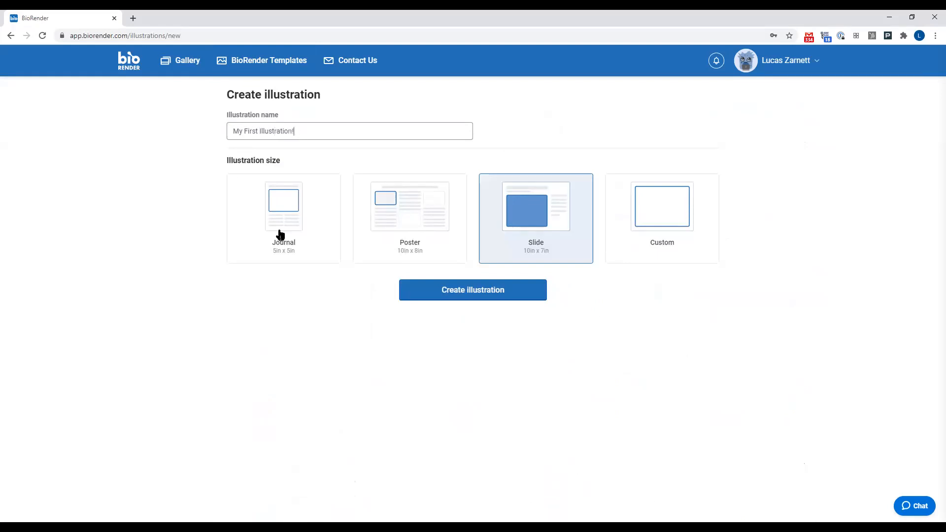
{"action": "left_click", "coordinate": [479, 291]}
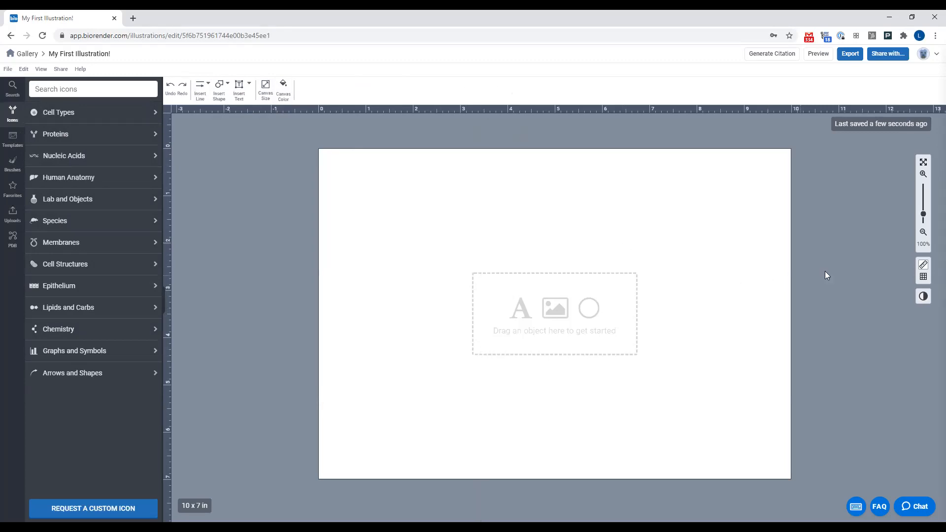
Show and hide the canvas grid, and view the keyboard shortcuts list before closing it.
{"action": "left_click", "coordinate": [924, 278]}
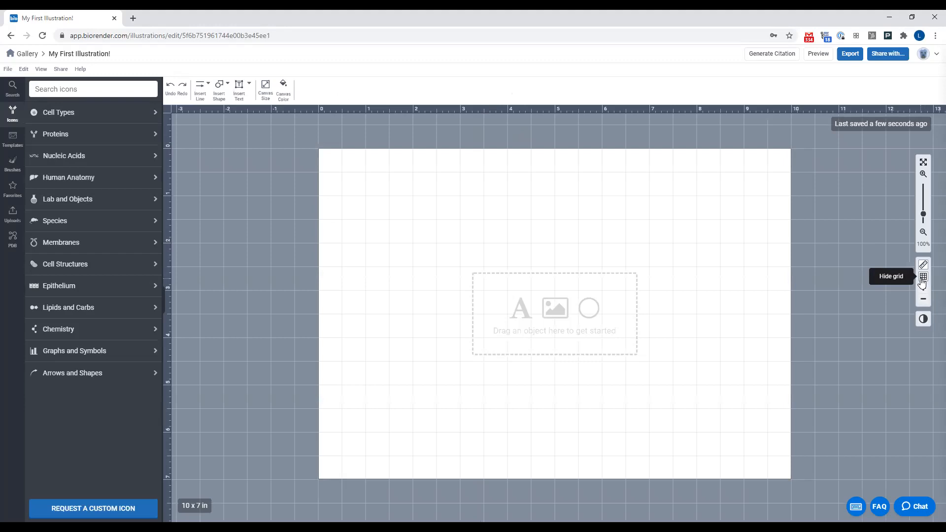
{"action": "left_click", "coordinate": [923, 278]}
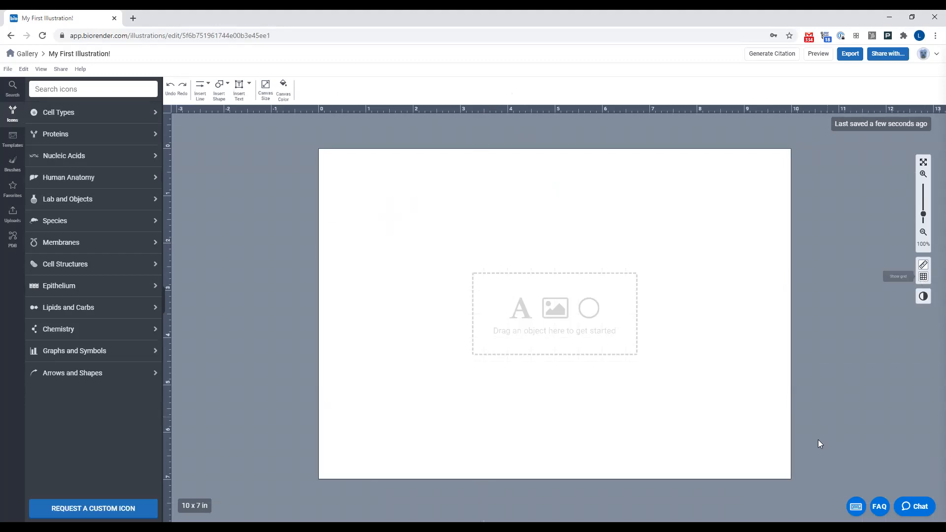
{"action": "left_click", "coordinate": [856, 507]}
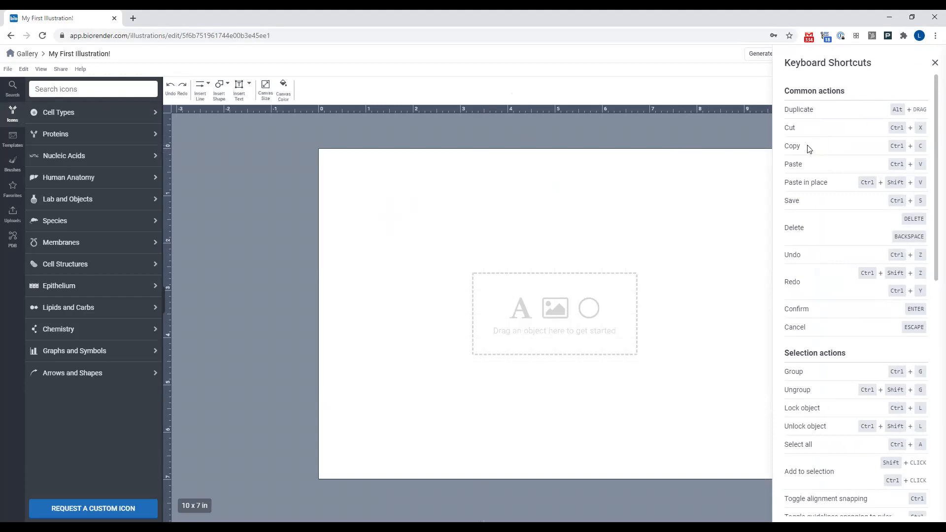
{"action": "left_click", "coordinate": [934, 64]}
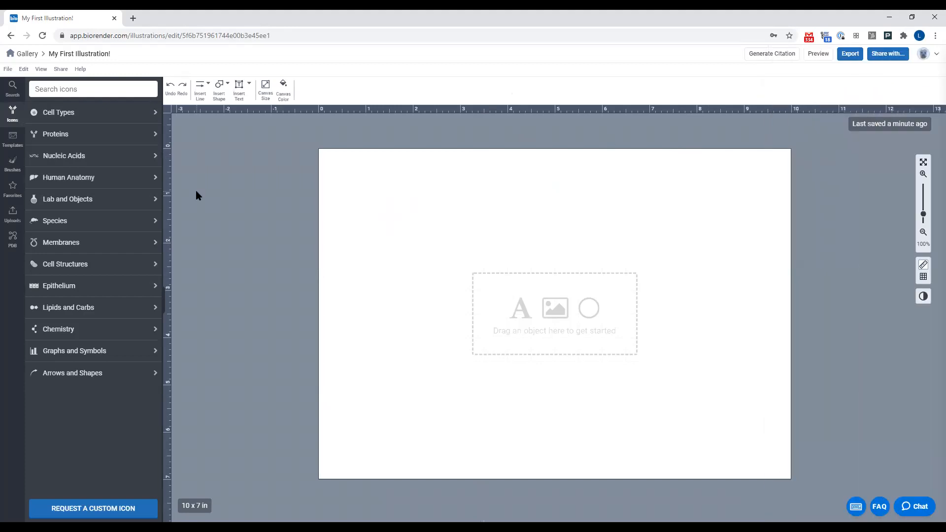
Place the round T-cell icon from Cell Types > Immune & Blood Cells on the canvas's left half, enlarged to about 3.8 in wide.
{"action": "left_click", "coordinate": [77, 113]}
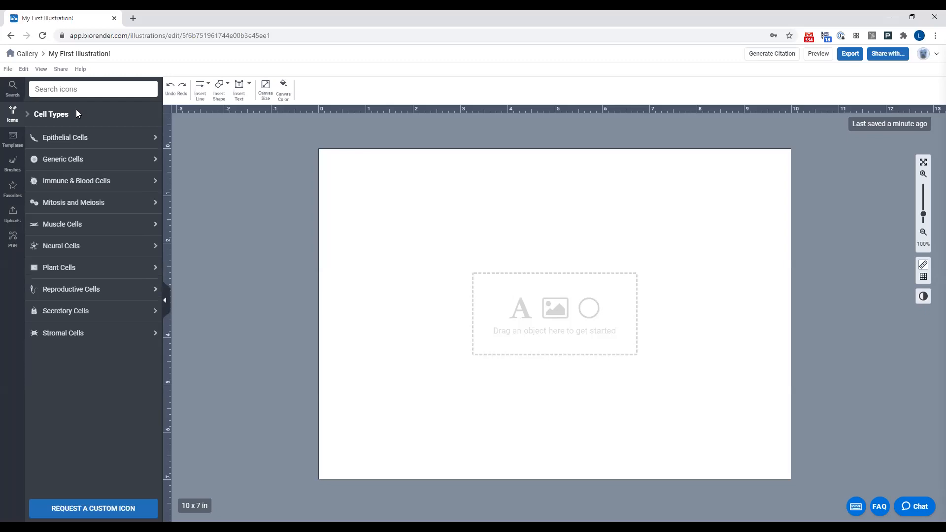
{"action": "left_click", "coordinate": [112, 182]}
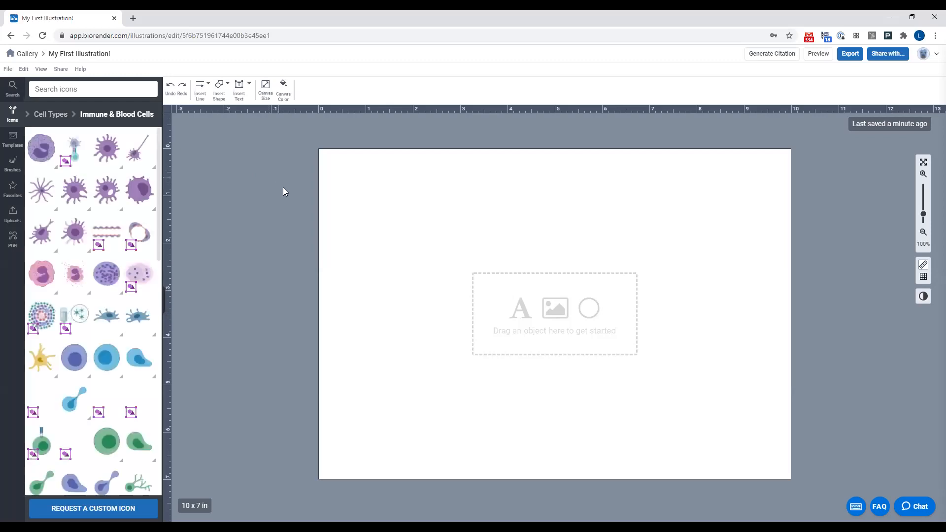
{"action": "mouse_move", "coordinate": [116, 189]}
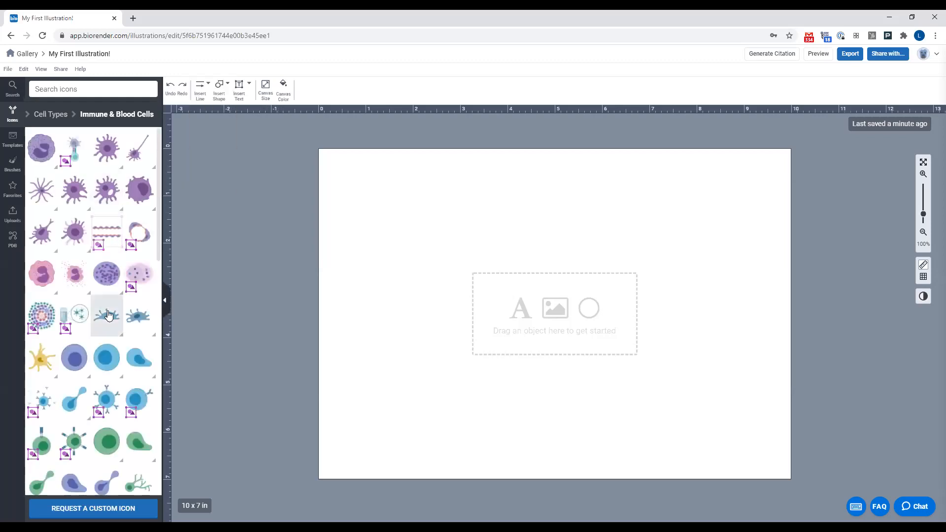
{"action": "mouse_move", "coordinate": [72, 363]}
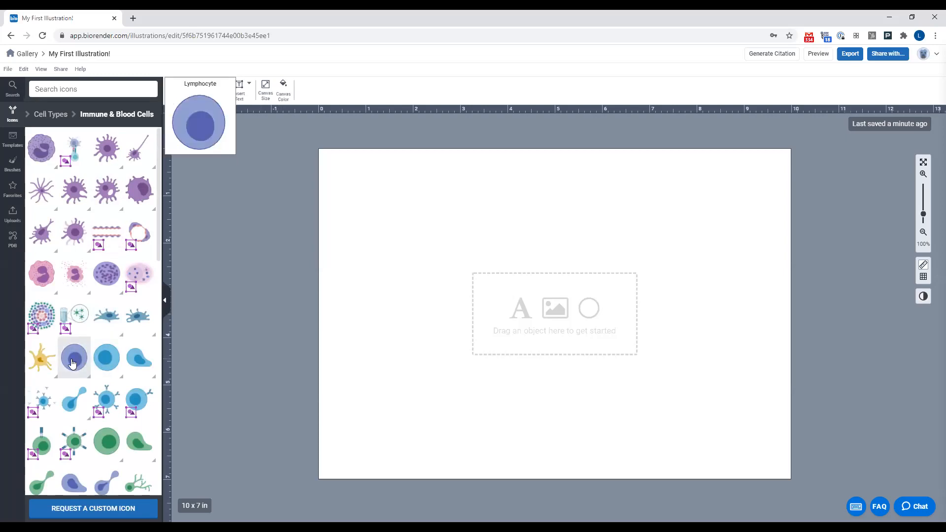
{"action": "scroll", "coordinate": [99, 364], "scroll_direction": "down", "scroll_amount": 1}
{"action": "mouse_move", "coordinate": [116, 394]}
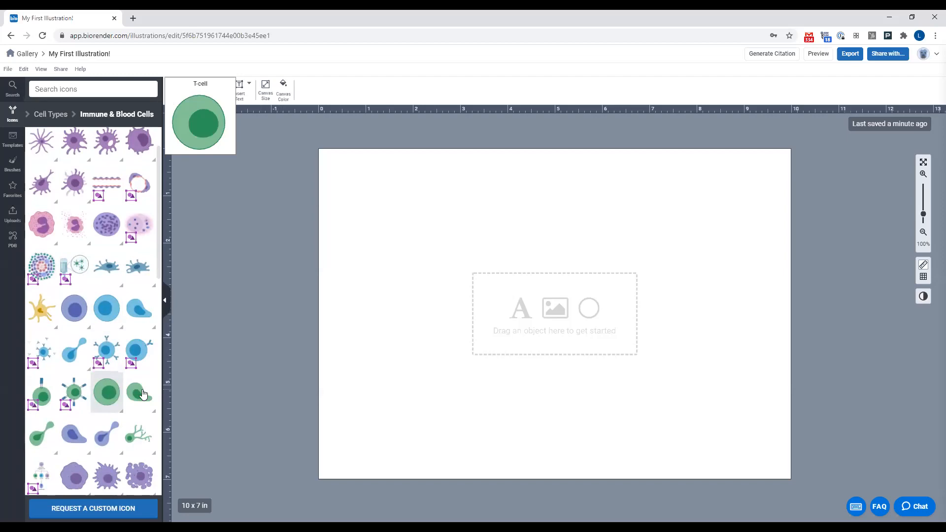
{"action": "left_click_drag", "start_coordinate": [142, 394], "coordinate": [456, 353]}
{"action": "left_click_drag", "start_coordinate": [407, 325], "coordinate": [397, 262]}
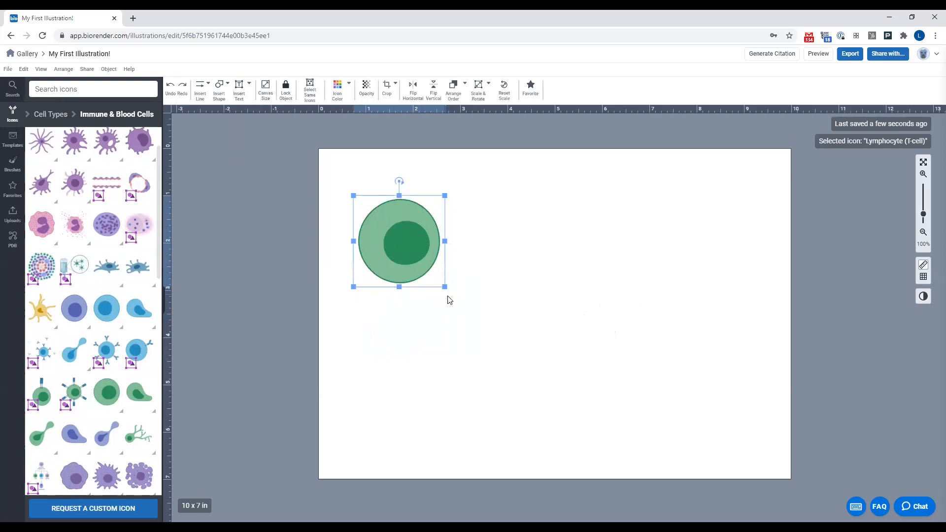
{"action": "left_click_drag", "start_coordinate": [445, 287], "coordinate": [534, 377]}
{"action": "left_click_drag", "start_coordinate": [469, 315], "coordinate": [461, 347]}
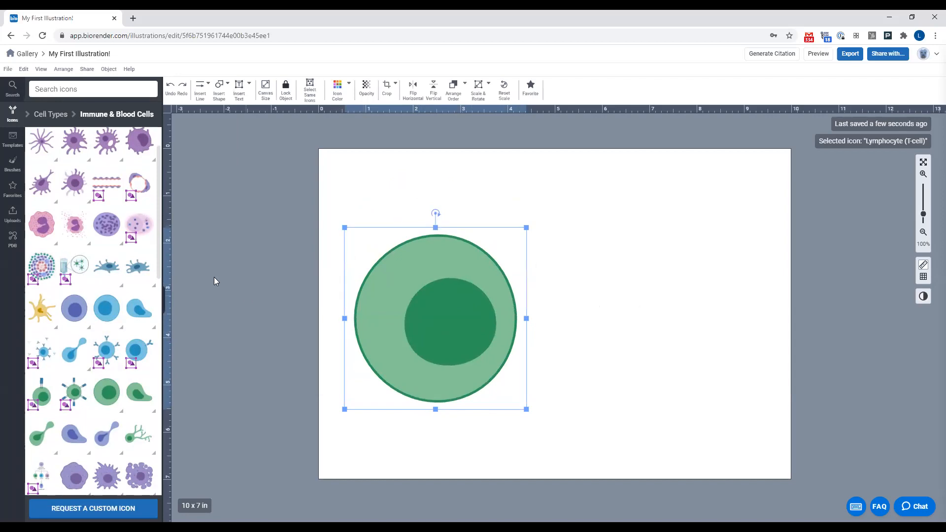
Search the icons for "cancer ce" and place the Cancer cell icon beside the T-cell, sized to about 3.8 in wide.
{"action": "left_click", "coordinate": [79, 95]}
{"action": "type", "text": "ca"}
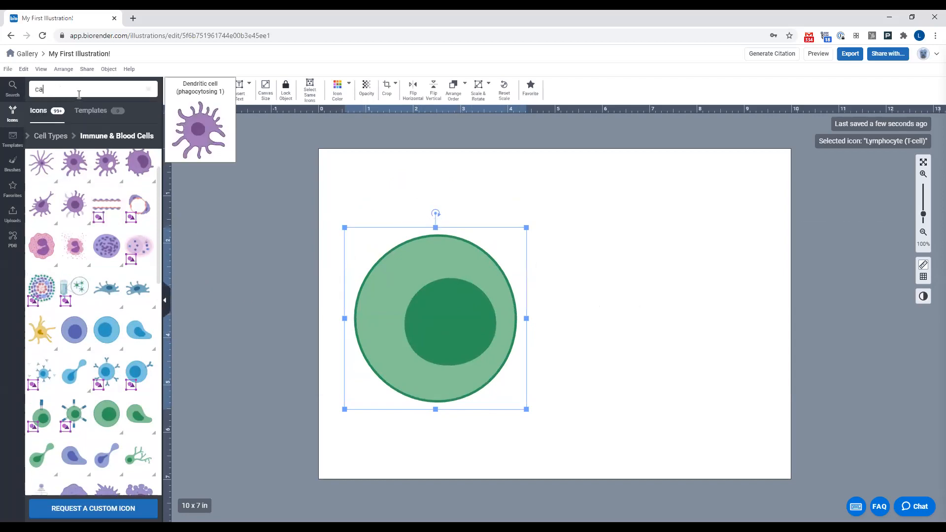
{"action": "type", "text": "ncer ce"}
{"action": "mouse_move", "coordinate": [68, 233]}
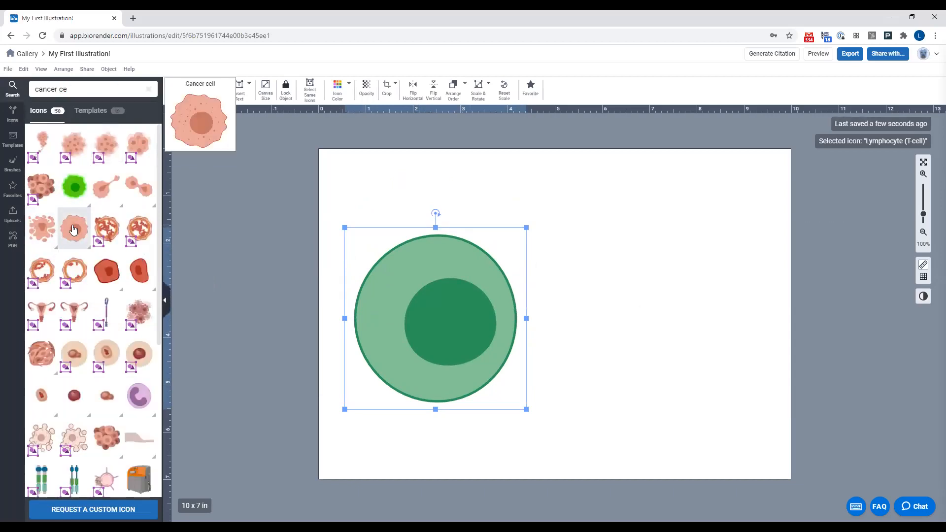
{"action": "left_click_drag", "start_coordinate": [74, 230], "coordinate": [788, 450]}
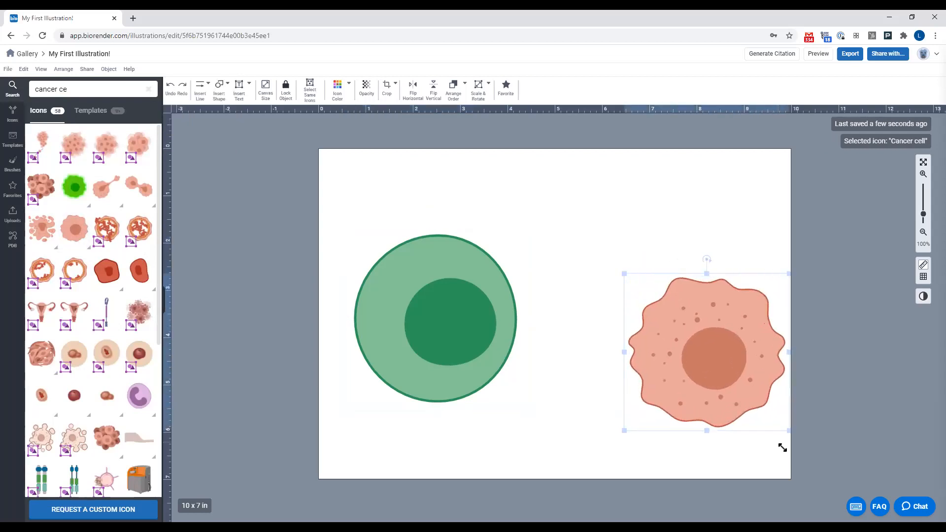
{"action": "left_click_drag", "start_coordinate": [704, 380], "coordinate": [640, 350]}
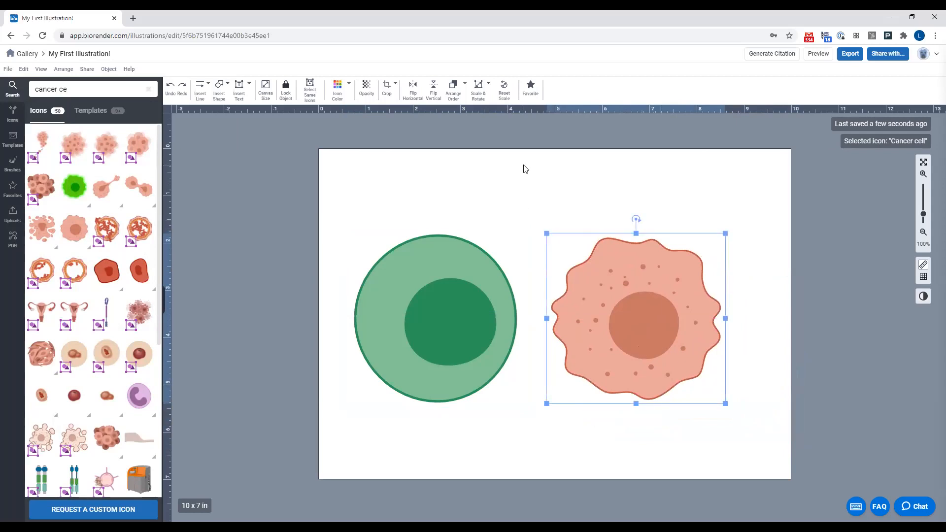
{"action": "left_click", "coordinate": [462, 255]}
{"action": "left_click", "coordinate": [654, 297]}
{"action": "left_click", "coordinate": [444, 285]}
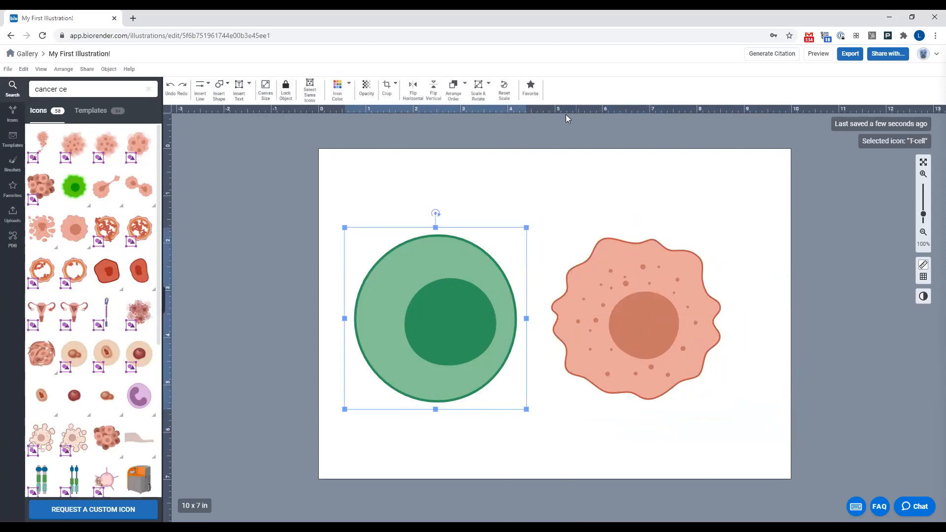
{"action": "left_click", "coordinate": [546, 193]}
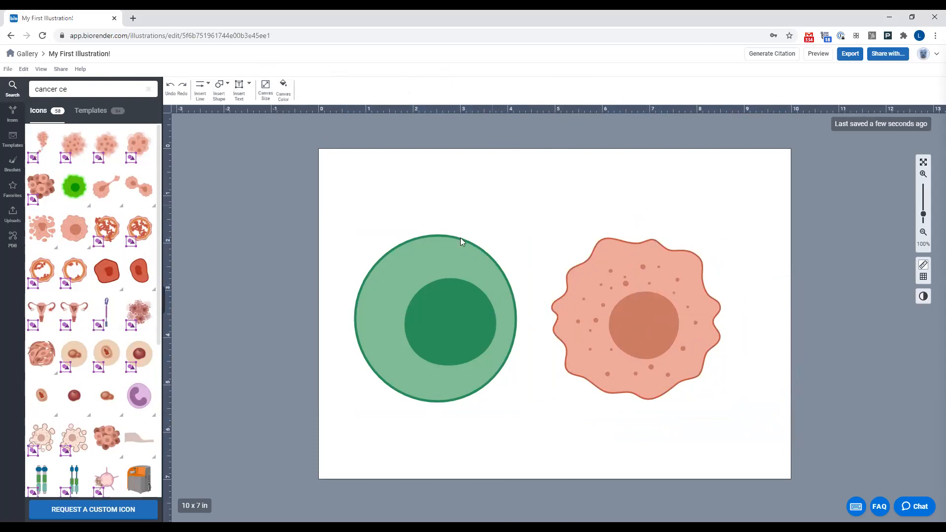
Try the pale aqua colour variant on the T-cell icon, settle on the medium teal one, and deselect the icon.
{"action": "left_click", "coordinate": [448, 257]}
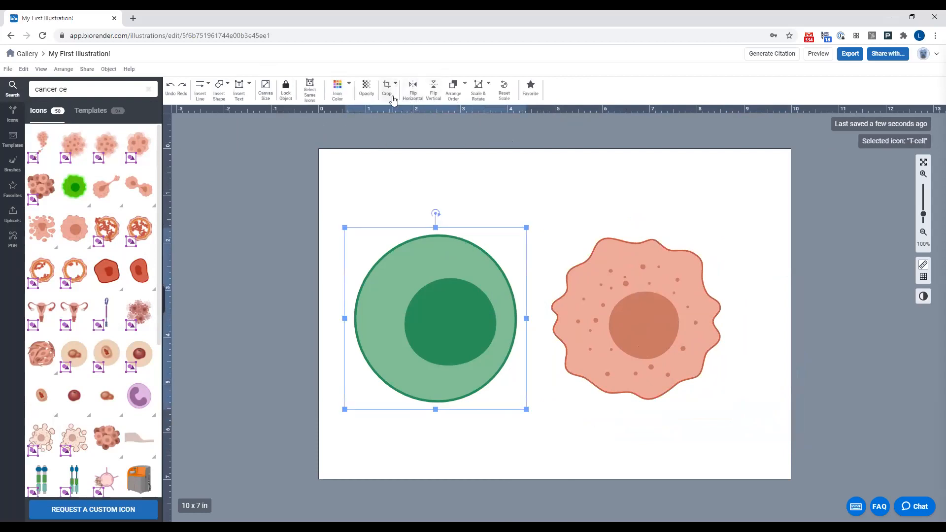
{"action": "left_click", "coordinate": [339, 88]}
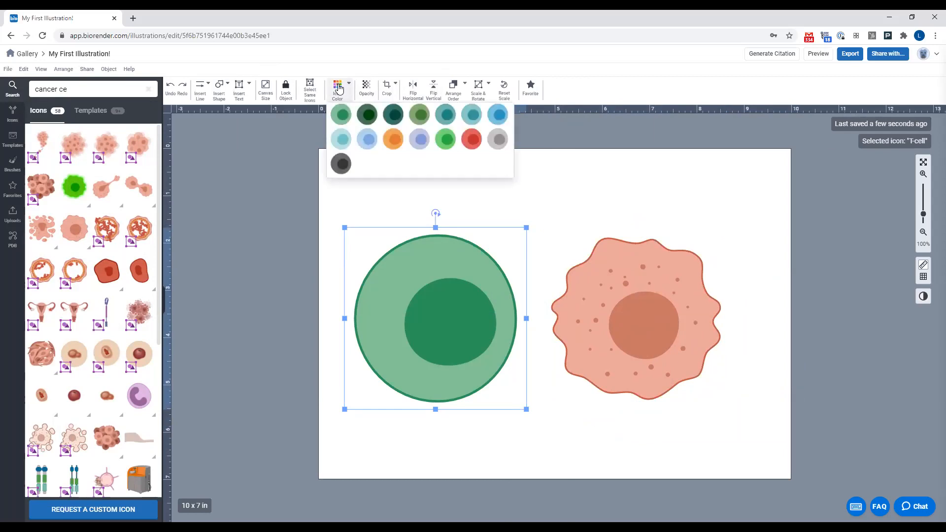
{"action": "left_click", "coordinate": [341, 140]}
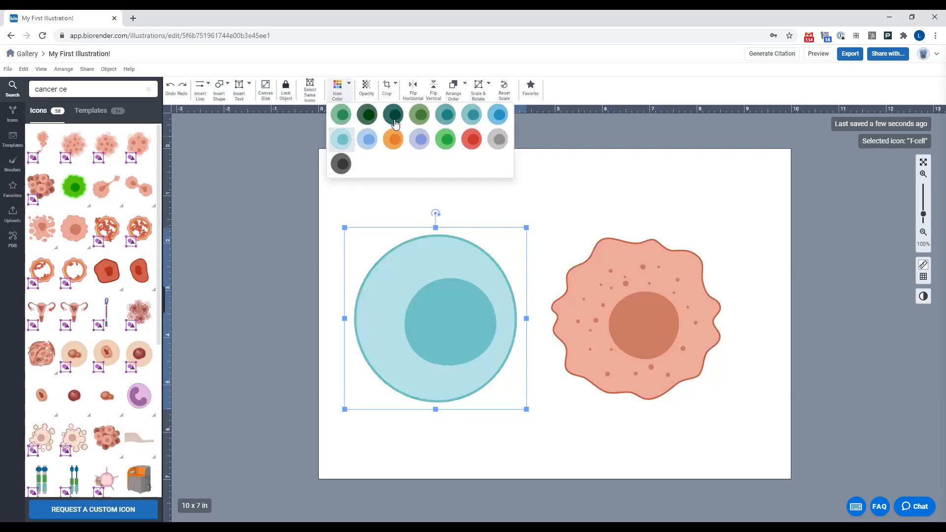
{"action": "left_click", "coordinate": [468, 115]}
{"action": "left_click", "coordinate": [656, 202]}
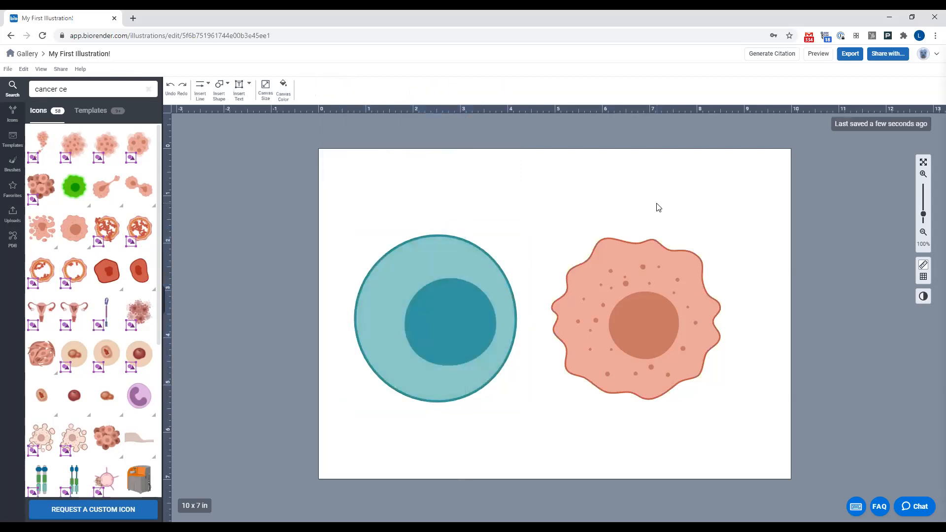
Enlarge the Cancer cell icon slightly to about 3.9 in wide and deselect it.
{"action": "left_click", "coordinate": [617, 284]}
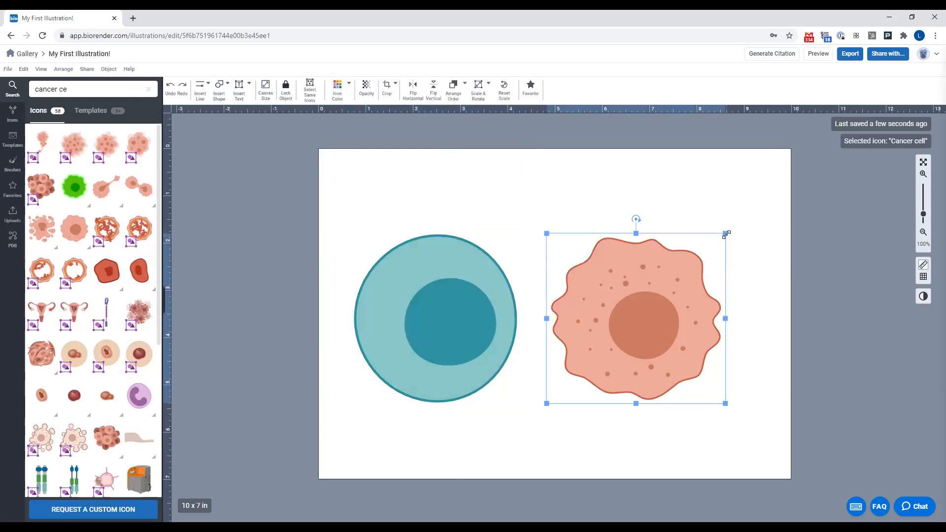
{"action": "left_click_drag", "start_coordinate": [725, 233], "coordinate": [730, 230]}
{"action": "left_click", "coordinate": [821, 209]}
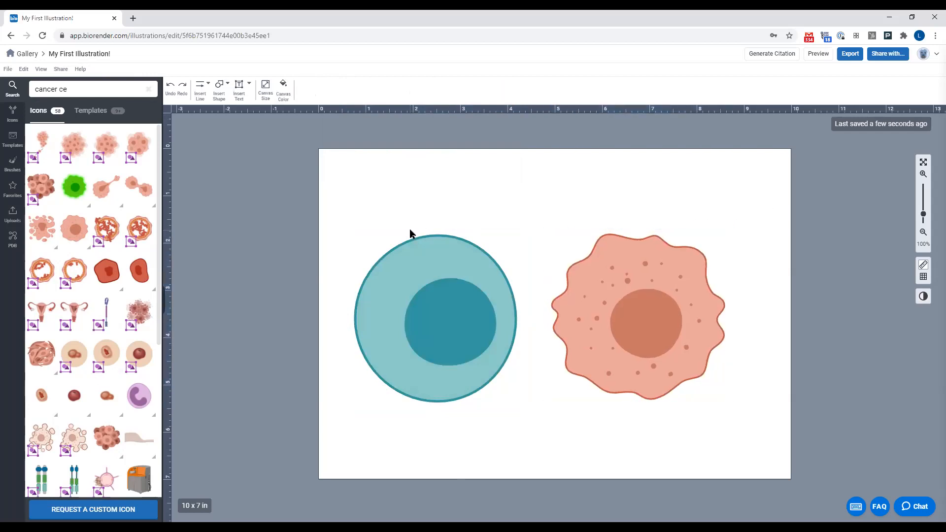
Search the icons for "tcr" and place the T cell receptor (TCR), about 0.8 in long, tilted outward across the T-cell's upper-left membrane.
{"action": "triple_click", "coordinate": [89, 94]}
{"action": "type", "text": "tcr"}
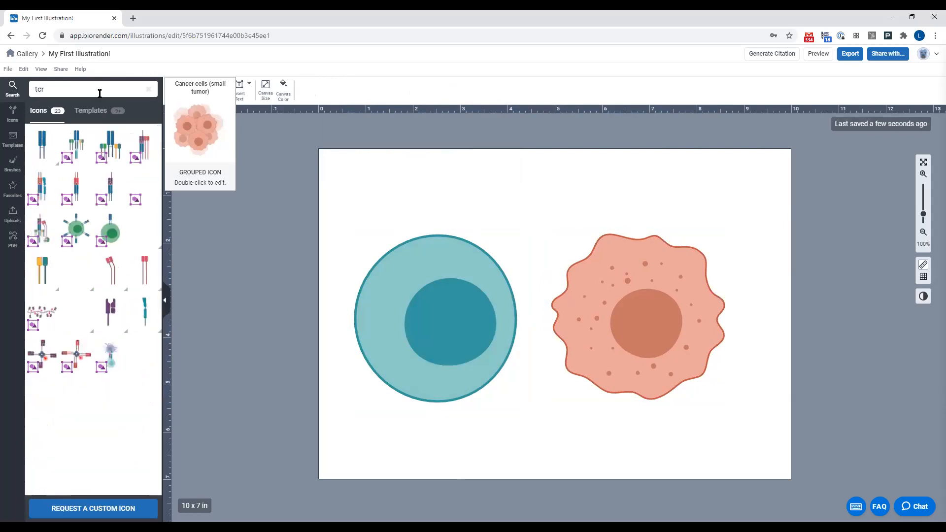
{"action": "mouse_move", "coordinate": [41, 151]}
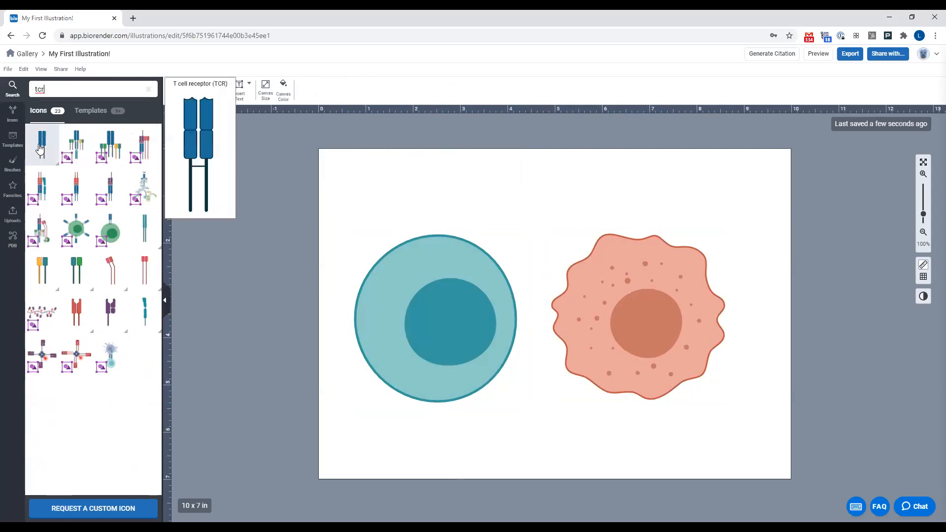
{"action": "left_click_drag", "start_coordinate": [41, 148], "coordinate": [407, 210]}
{"action": "left_click_drag", "start_coordinate": [421, 160], "coordinate": [380, 241]}
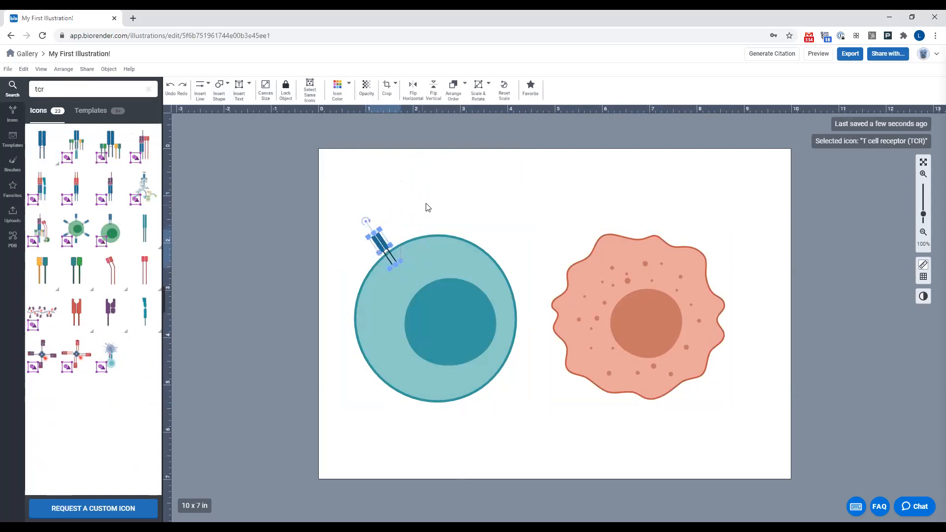
{"action": "left_click", "coordinate": [445, 202]}
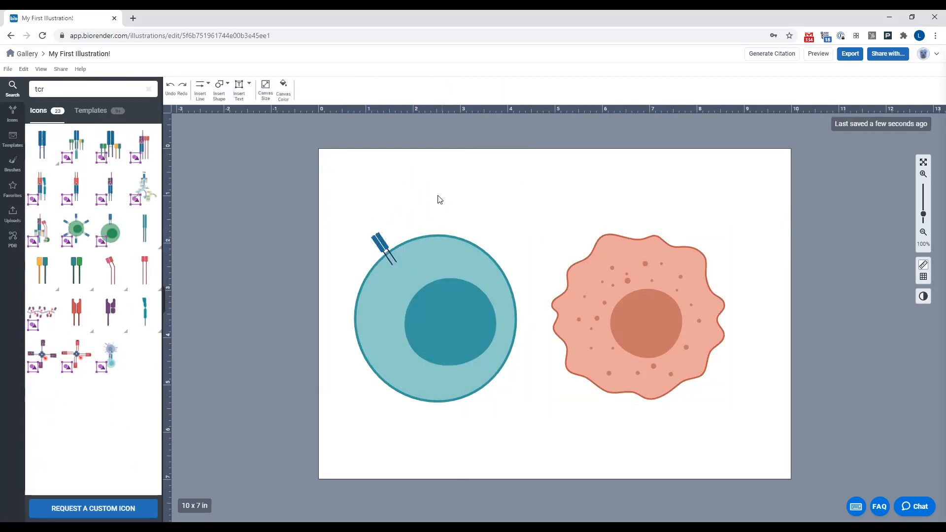
Search the icons for "mhc" and place MHC class II, about 0.7 in long, tilted outward on the cancer cell's upper-right edge.
{"action": "double_click", "coordinate": [63, 95]}
{"action": "type", "text": "mhc"}
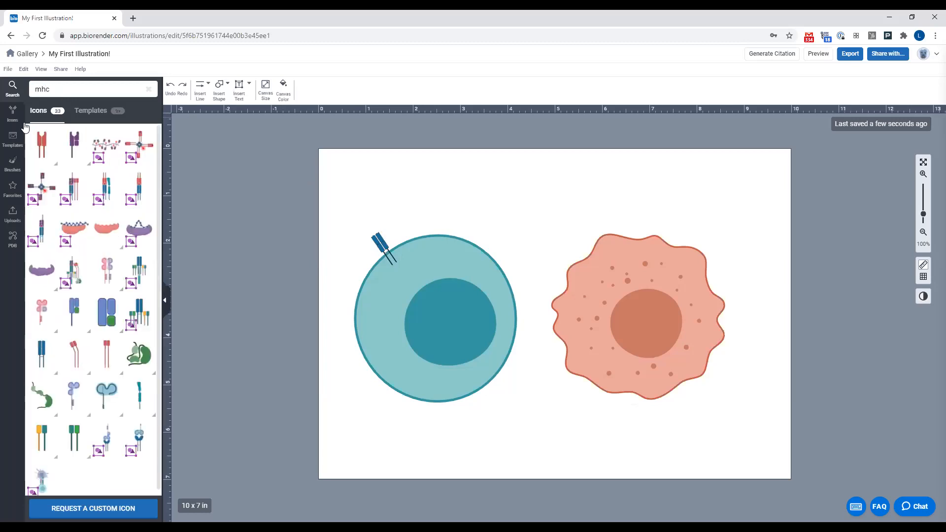
{"action": "mouse_move", "coordinate": [54, 149]}
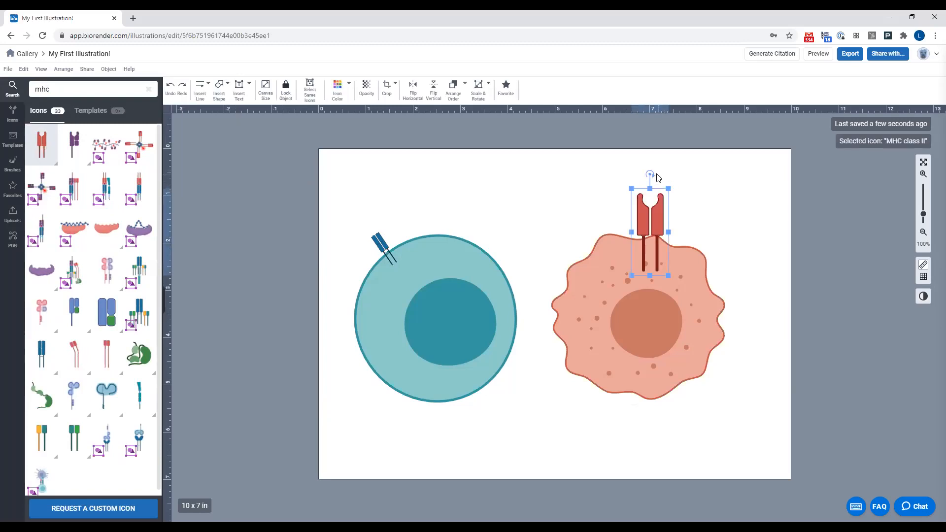
{"action": "left_click_drag", "start_coordinate": [650, 174], "coordinate": [684, 236]}
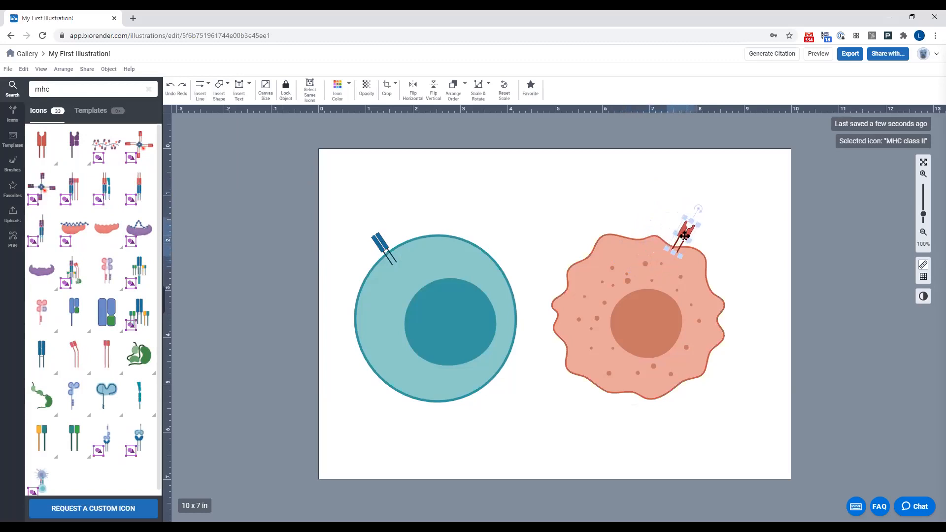
{"action": "left_click", "coordinate": [723, 216]}
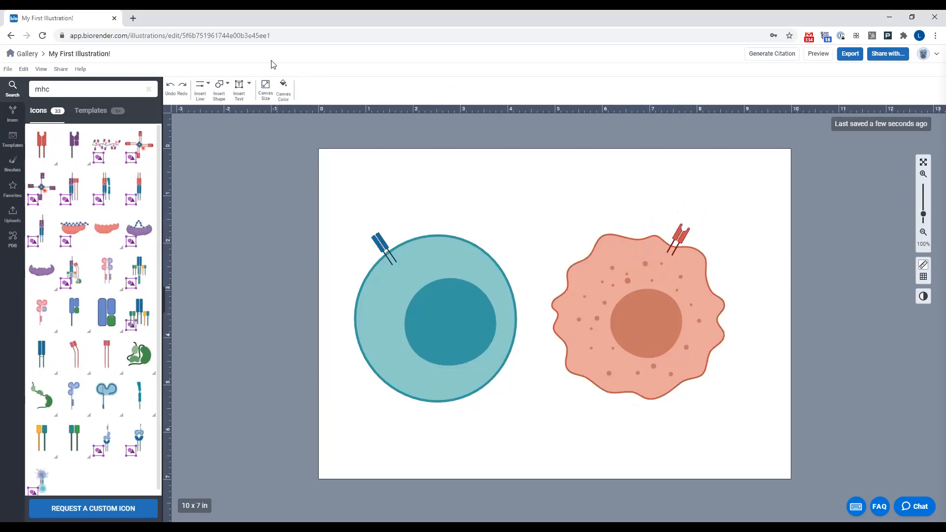
{"action": "double_click", "coordinate": [72, 87]}
{"action": "type", "text": "taa"}
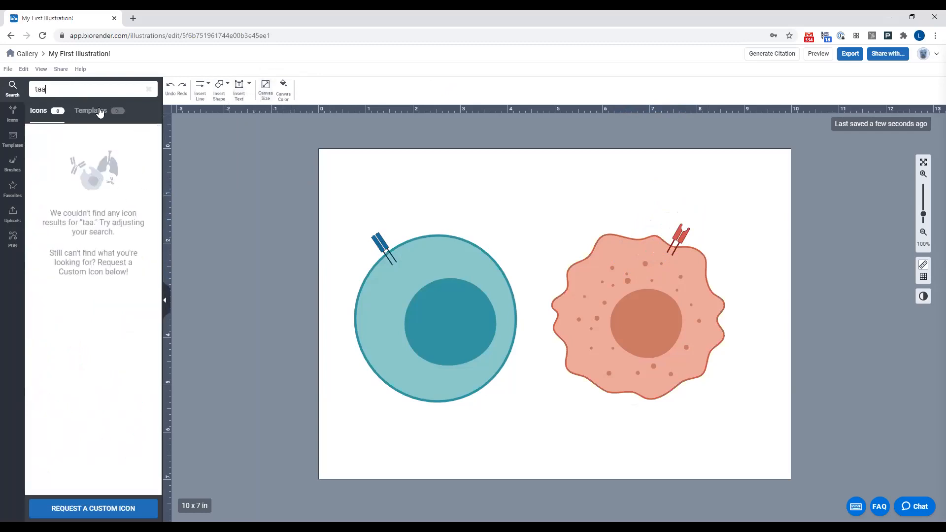
{"action": "key", "text": "BackSpace"}
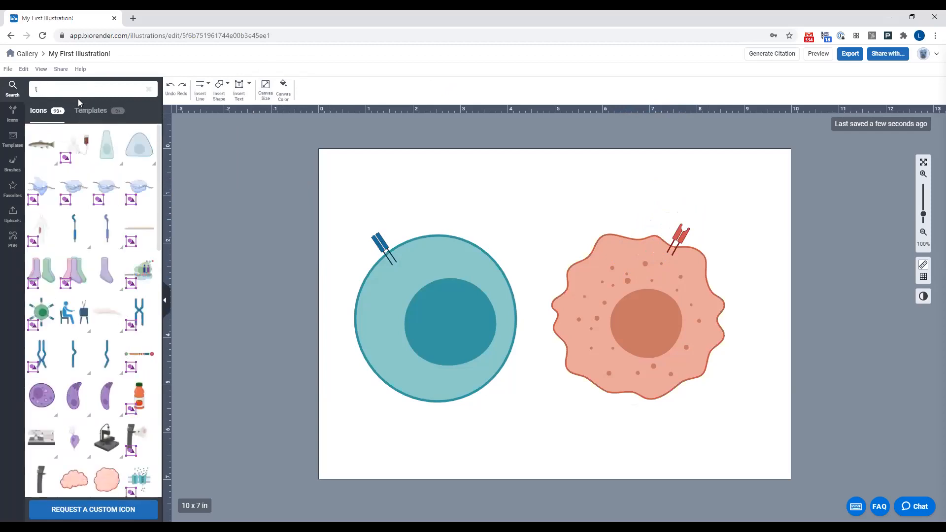
{"action": "key", "text": "BackSpace"}
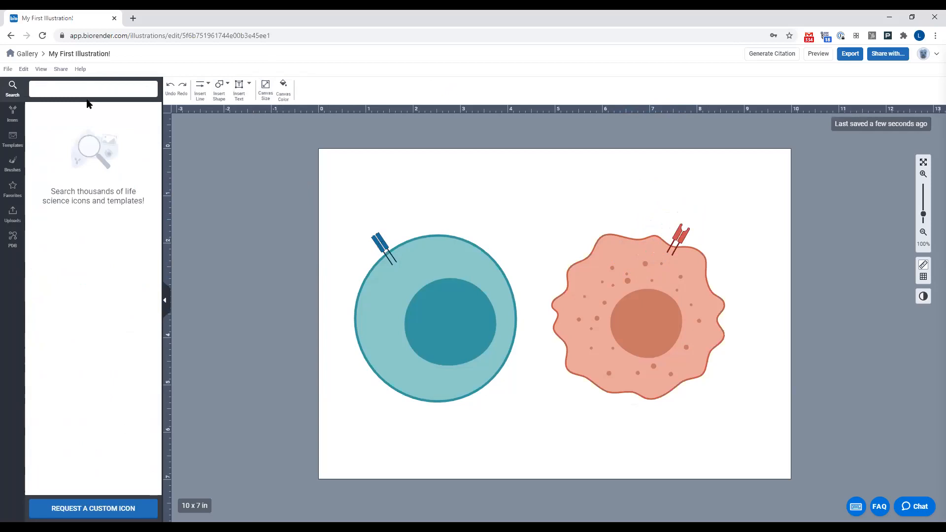
Search the icons for "rece" and place the open circle-shaped generic receptor, about 0.8 in long, on the cancer cell's edge facing the T-cell.
{"action": "type", "text": "rece"}
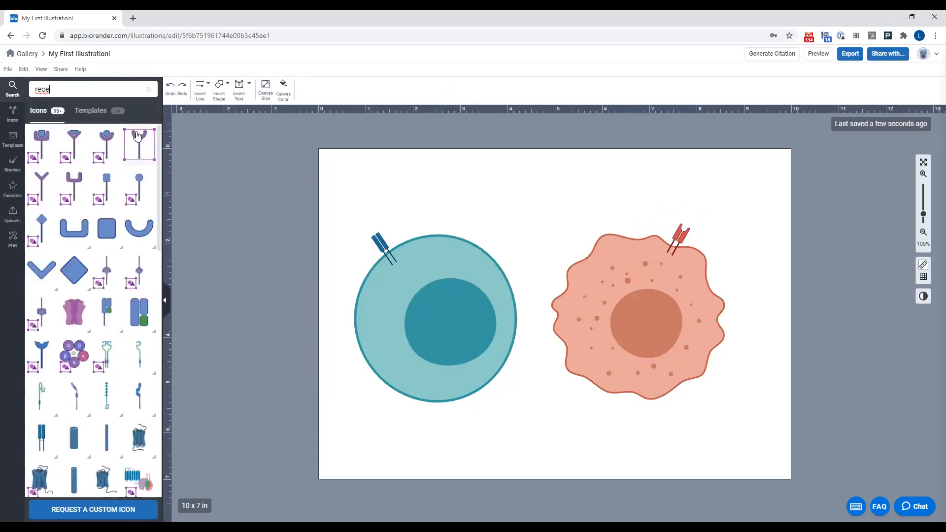
{"action": "mouse_move", "coordinate": [138, 136]}
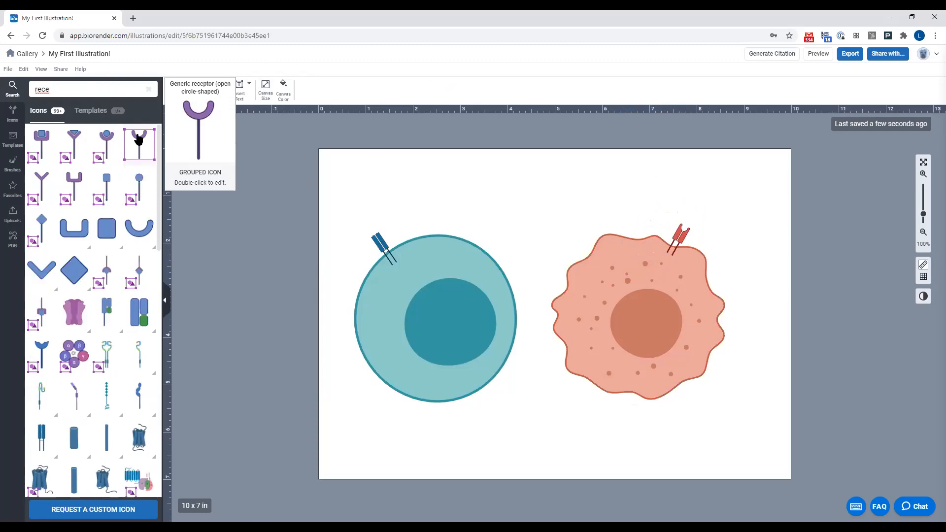
{"action": "left_click_drag", "start_coordinate": [151, 143], "coordinate": [566, 253]}
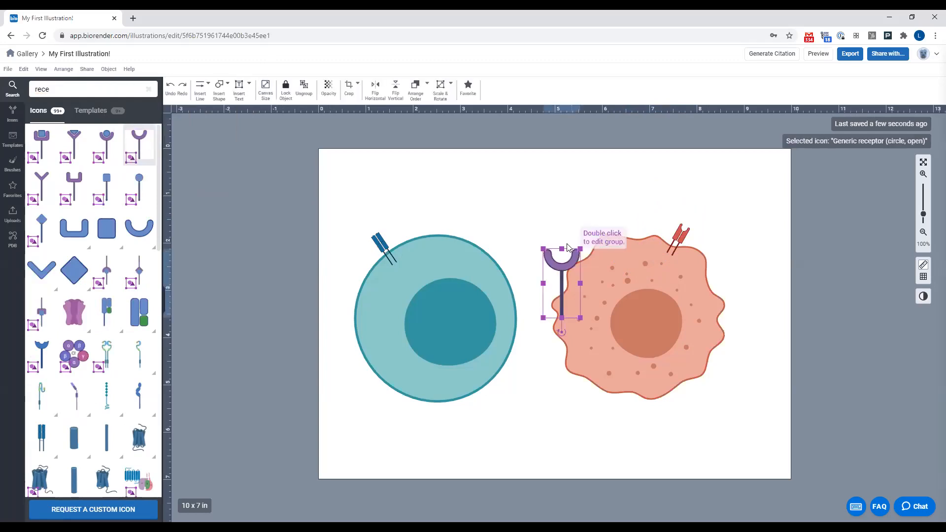
{"action": "left_click_drag", "start_coordinate": [562, 333], "coordinate": [555, 302]}
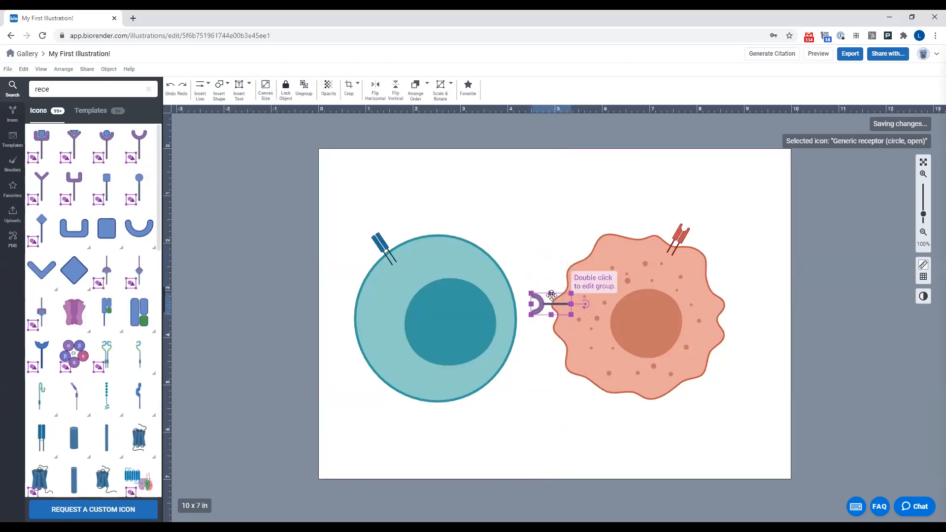
Recolour the generic receptor's open-circle domain and its stem line red inside the group, and leave group editing.
{"action": "double_click", "coordinate": [547, 298]}
{"action": "left_click", "coordinate": [337, 89]}
{"action": "left_click", "coordinate": [445, 114]}
{"action": "left_click", "coordinate": [480, 114]}
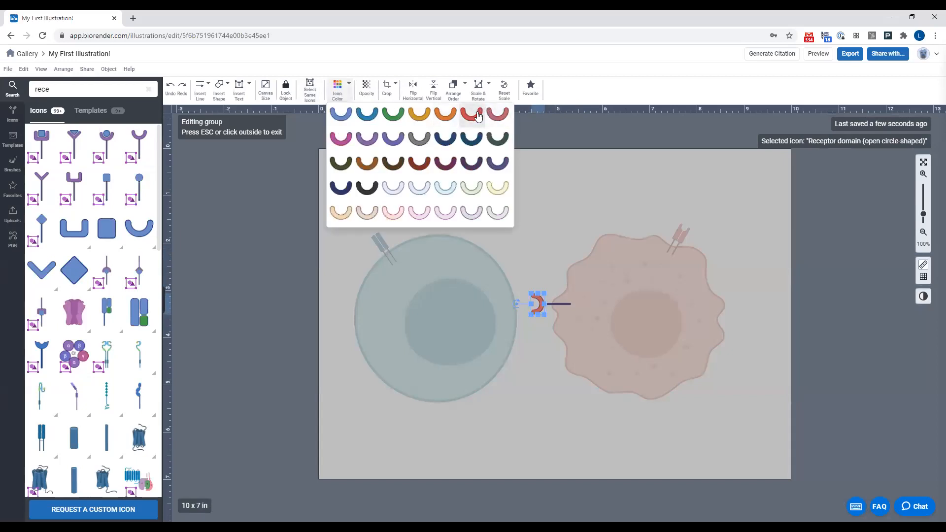
{"action": "left_click", "coordinate": [561, 302]}
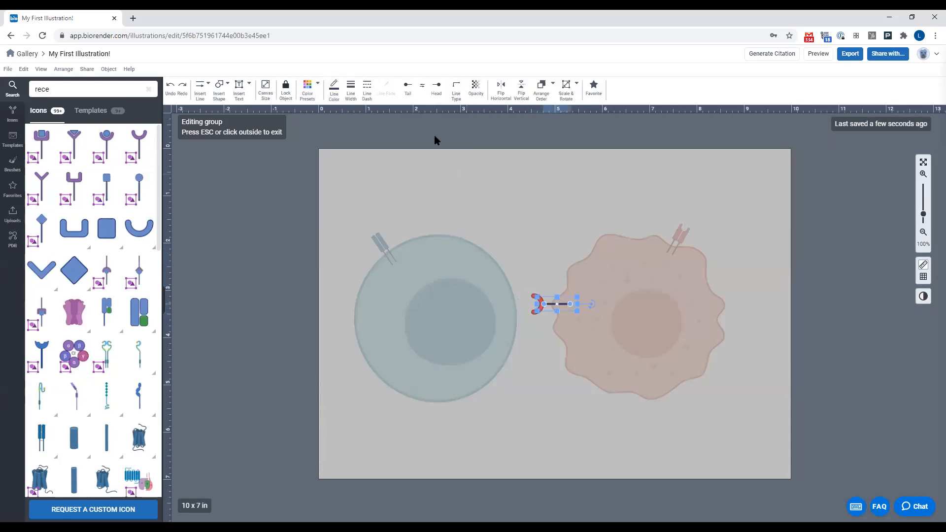
{"action": "left_click", "coordinate": [308, 88]}
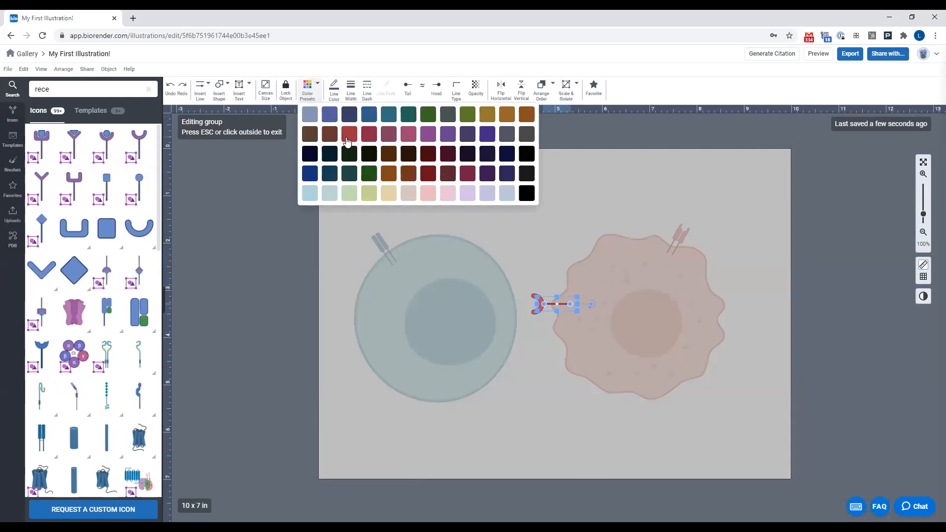
{"action": "left_click", "coordinate": [348, 136]}
{"action": "left_click", "coordinate": [529, 254]}
{"action": "left_click", "coordinate": [540, 206]}
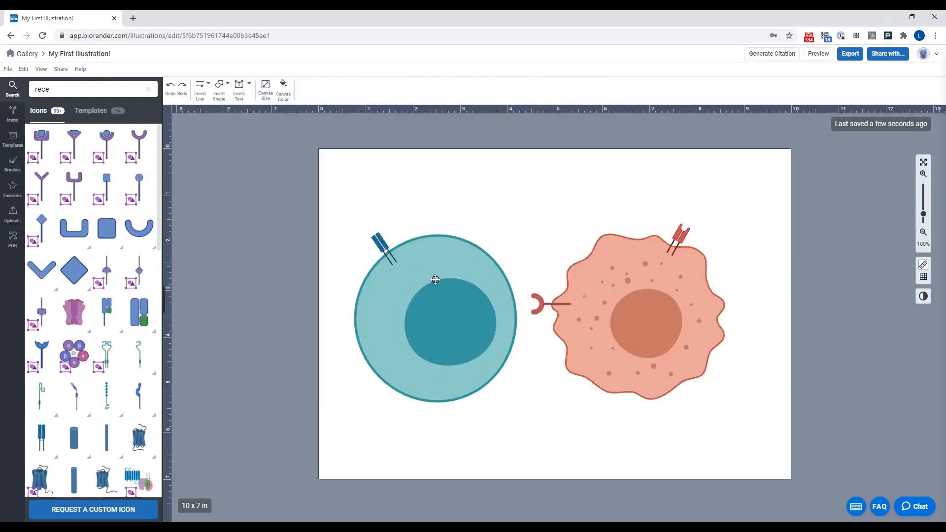
{"action": "left_click", "coordinate": [584, 291]}
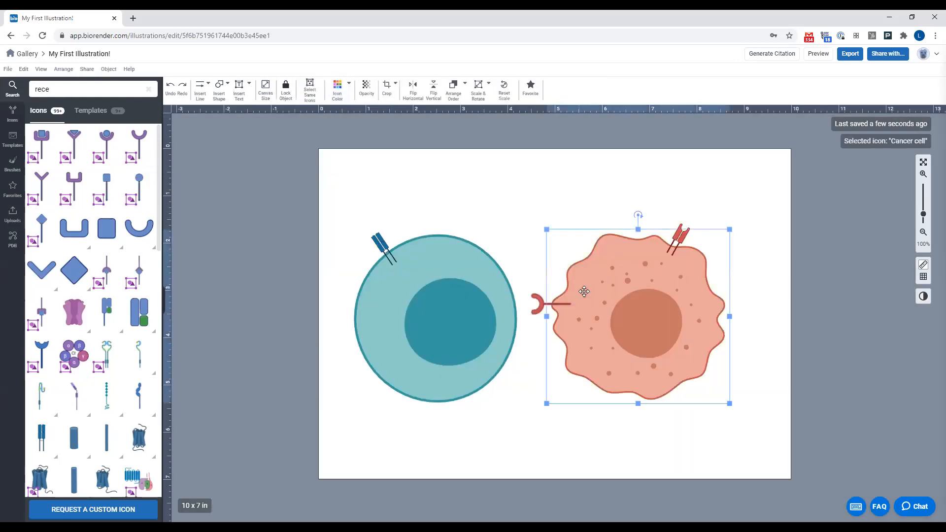
{"action": "left_click", "coordinate": [552, 196]}
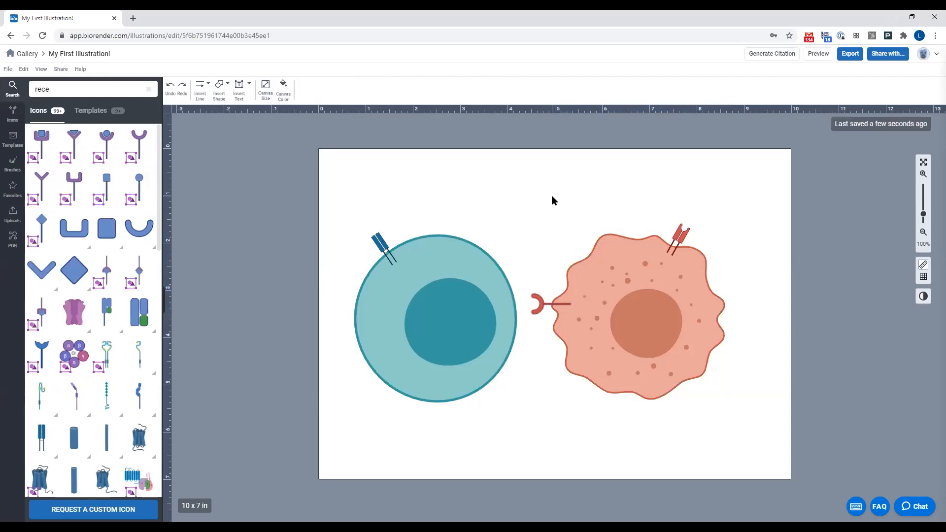
{"action": "left_click", "coordinate": [627, 350]}
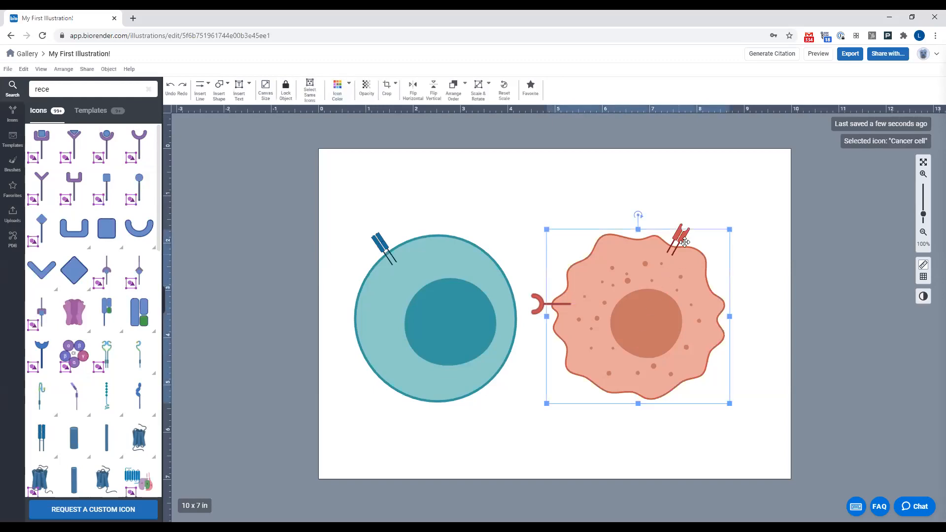
{"action": "left_click", "coordinate": [603, 190]}
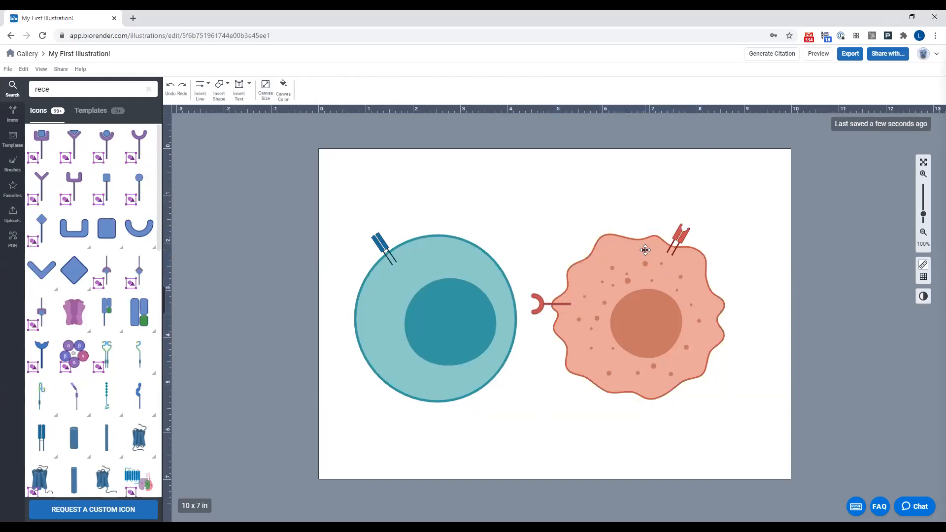
Group the cancer cell with its MHC and generic receptor icons, and shift the group about 0.5 in away from the T-cell.
{"action": "left_click", "coordinate": [630, 295]}
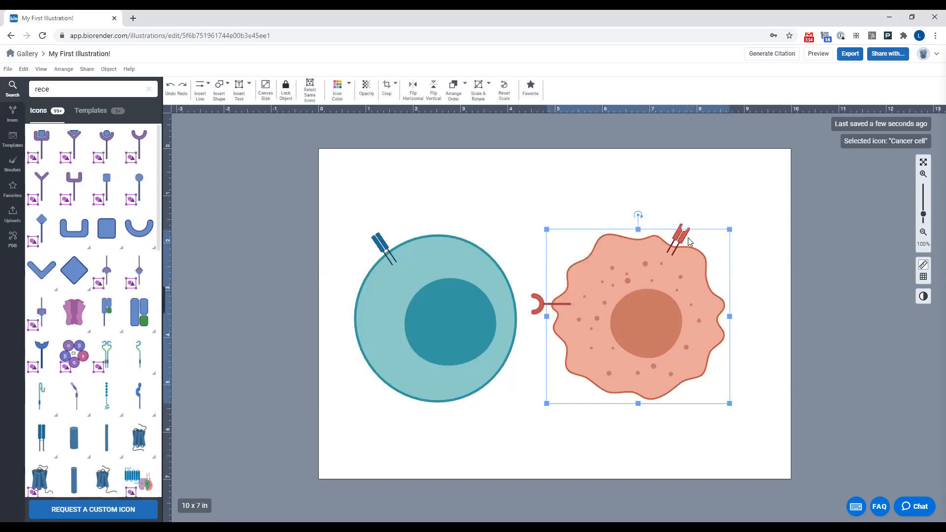
{"action": "left_click", "coordinate": [576, 302], "text": "shift"}
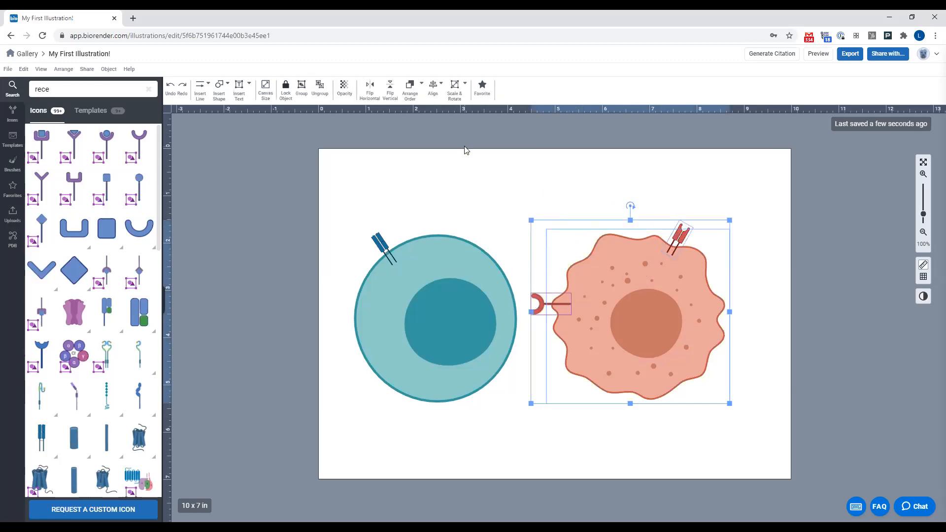
{"action": "left_click", "coordinate": [300, 88]}
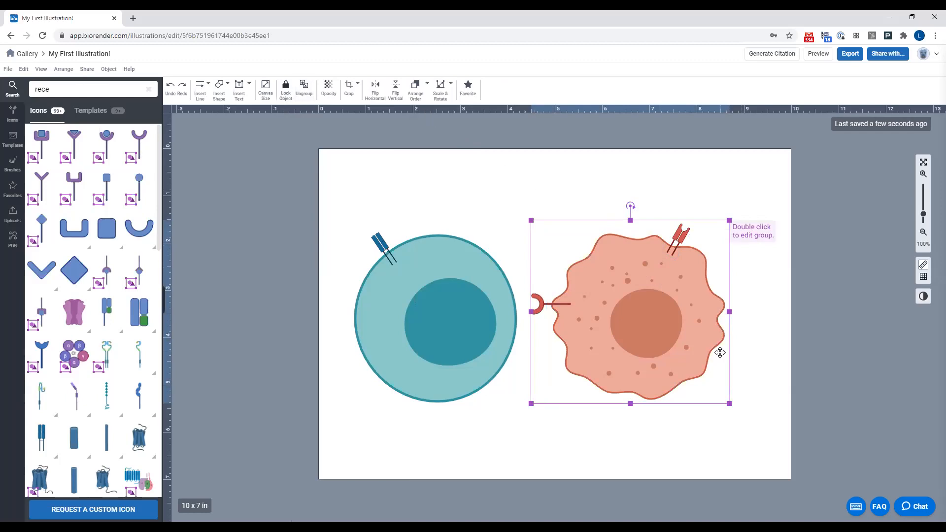
{"action": "left_click_drag", "start_coordinate": [647, 317], "coordinate": [668, 320]}
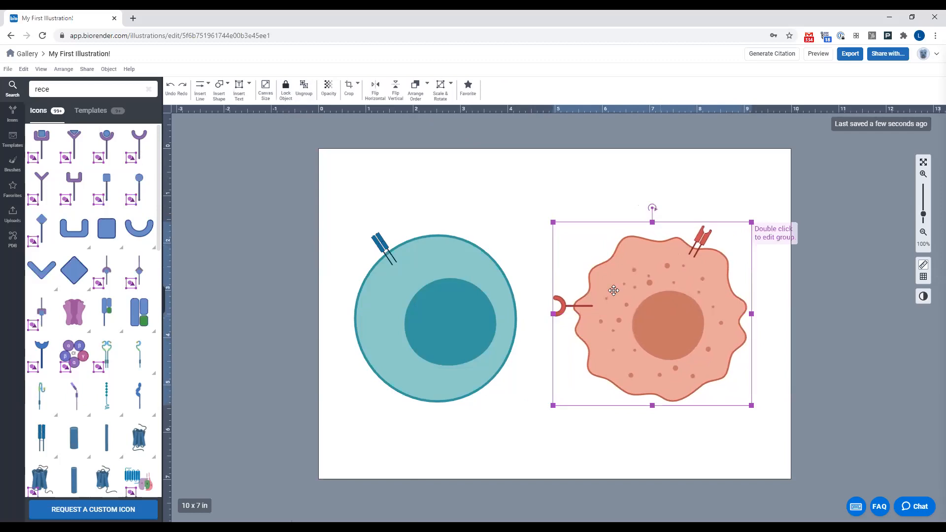
{"action": "left_click", "coordinate": [509, 174]}
Rotate the T-cell icon 180° so its nucleus faces away from the cancer cell, and nudge the icon slightly down.
{"action": "left_click", "coordinate": [435, 283]}
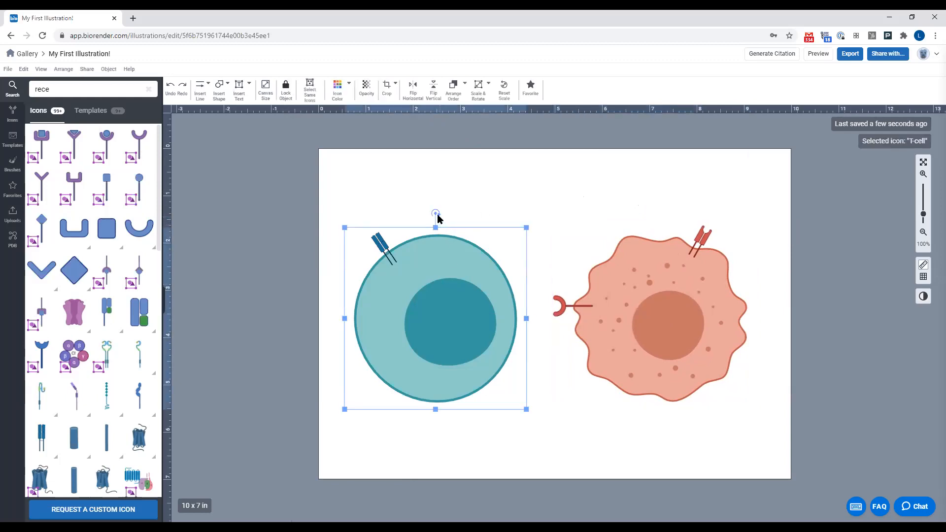
{"action": "left_click_drag", "start_coordinate": [433, 213], "coordinate": [436, 365]}
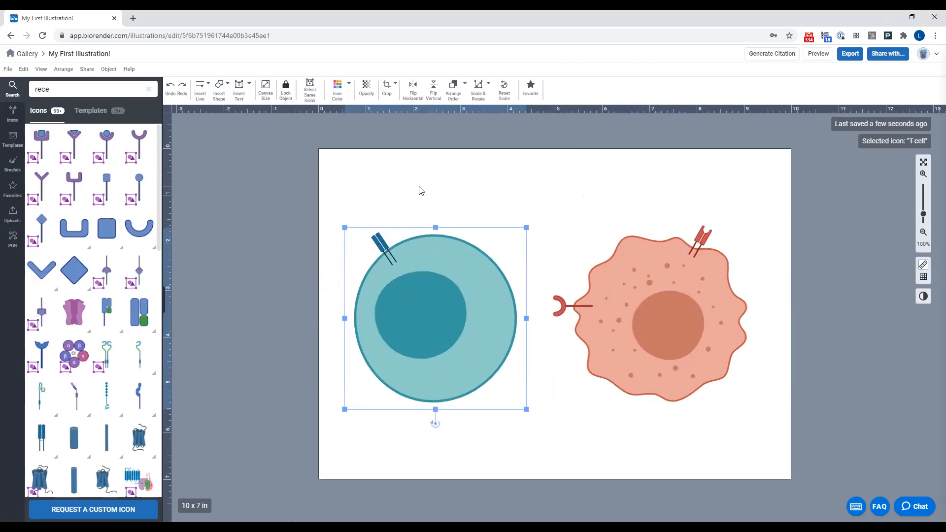
{"action": "left_click", "coordinate": [421, 191]}
{"action": "left_click_drag", "start_coordinate": [441, 246], "coordinate": [440, 248]}
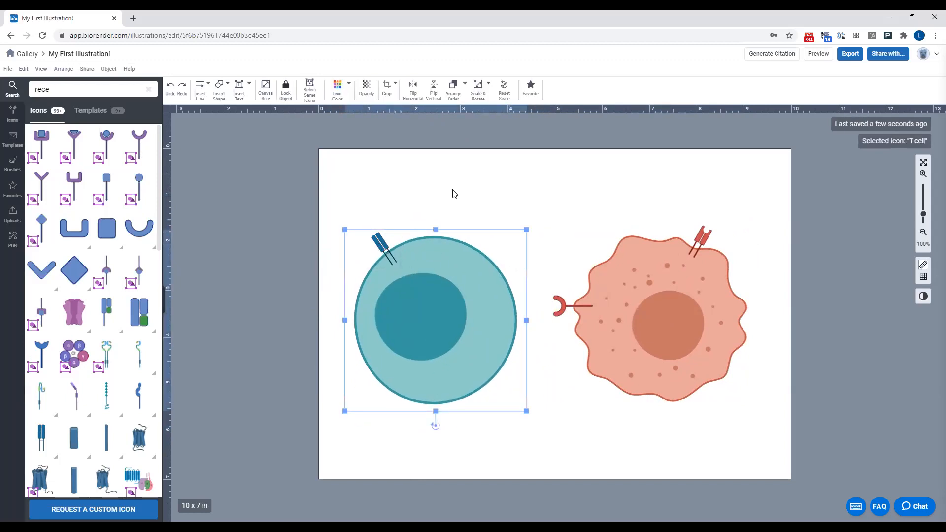
Group the T-cell with its T cell receptor and move the group up slightly.
{"action": "left_click", "coordinate": [382, 240], "text": "shift"}
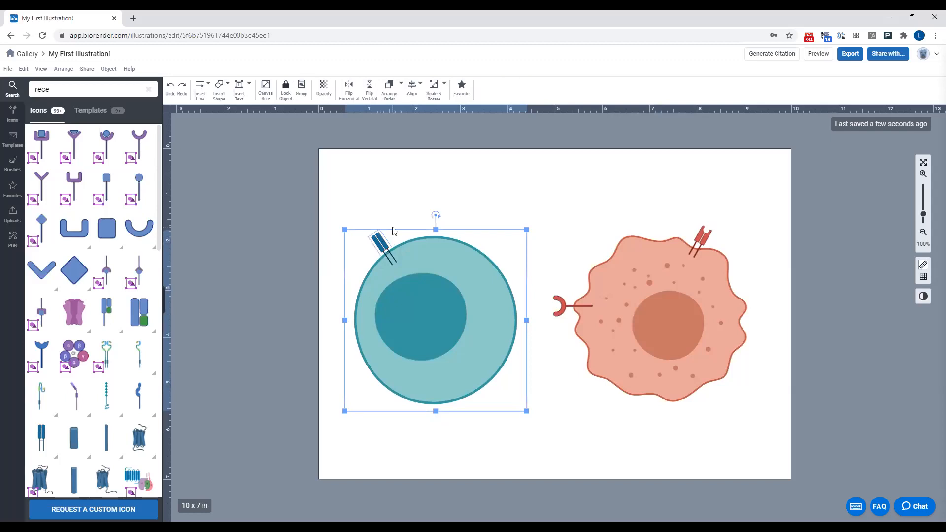
{"action": "left_click", "coordinate": [302, 88]}
{"action": "left_click", "coordinate": [624, 204]}
{"action": "left_click", "coordinate": [426, 315]}
{"action": "left_click_drag", "start_coordinate": [426, 315], "coordinate": [426, 309]}
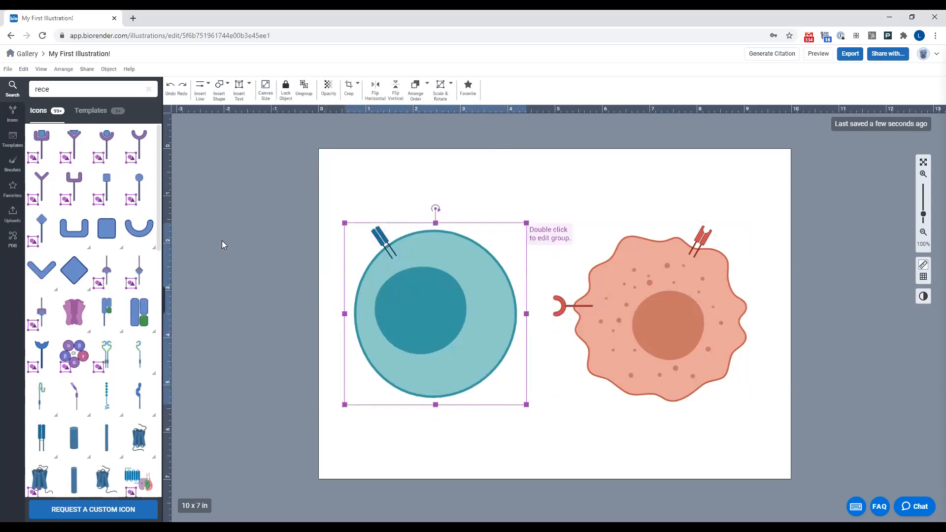
Search the icon library for "car" and place the CAR icon over the T-cell's upper edge.
{"action": "double_click", "coordinate": [80, 89]}
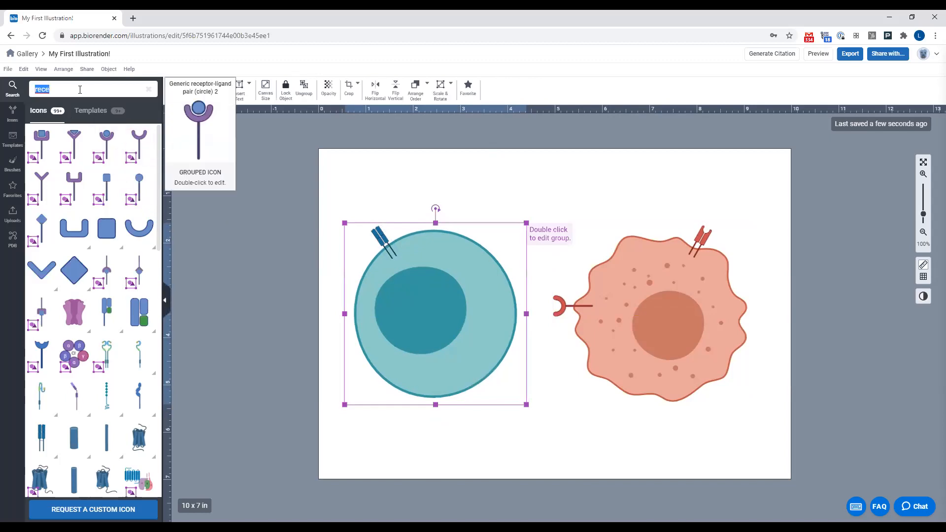
{"action": "type", "text": "car"}
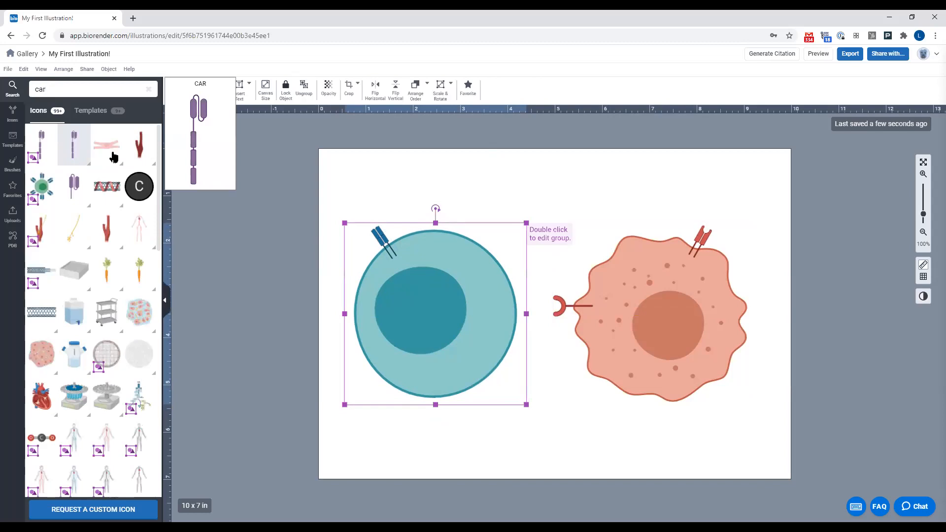
{"action": "left_click_drag", "start_coordinate": [112, 153], "coordinate": [464, 208]}
Add the grouped CAR protein icon beside the CAR icon, scale it to about the same height and compare the two.
{"action": "mouse_move", "coordinate": [37, 140]}
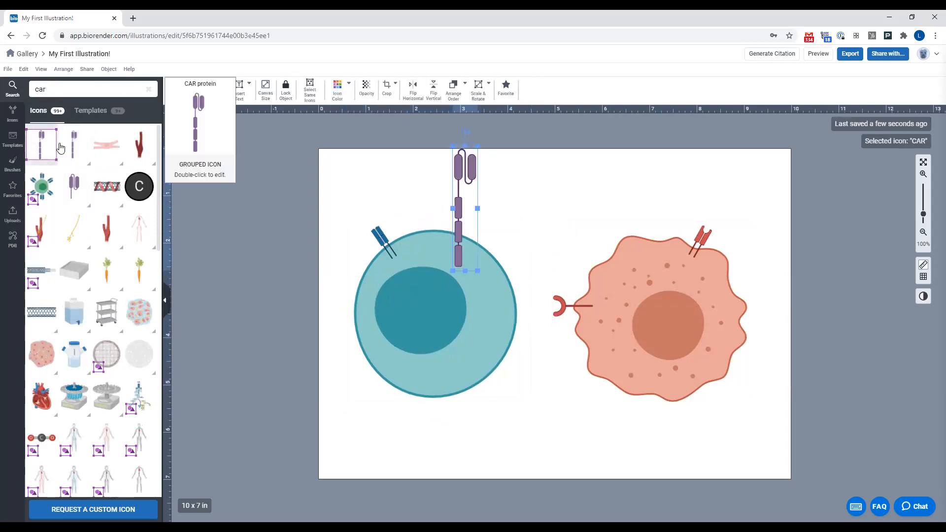
{"action": "left_click_drag", "start_coordinate": [59, 147], "coordinate": [523, 206]}
{"action": "left_click_drag", "start_coordinate": [550, 336], "coordinate": [530, 236]}
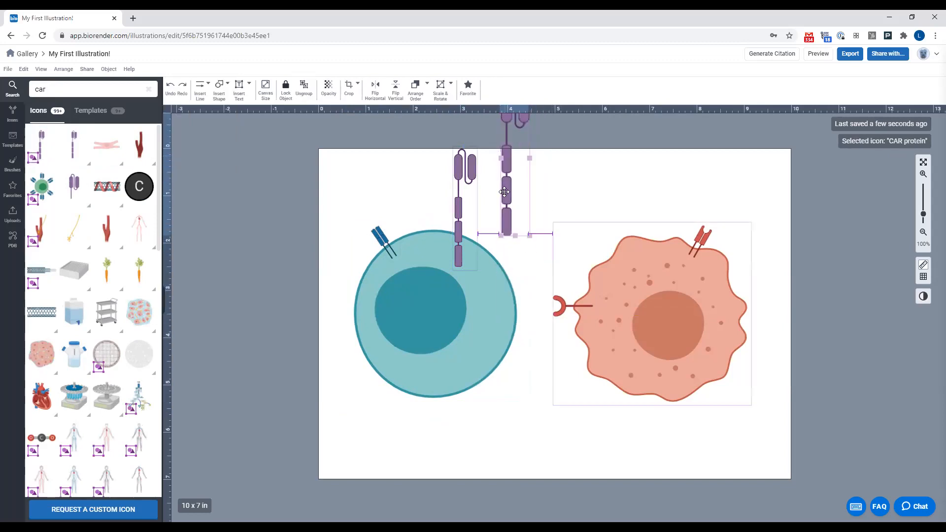
{"action": "left_click_drag", "start_coordinate": [504, 192], "coordinate": [502, 255]}
{"action": "left_click_drag", "start_coordinate": [529, 299], "coordinate": [521, 267]}
{"action": "left_click_drag", "start_coordinate": [506, 170], "coordinate": [507, 173]}
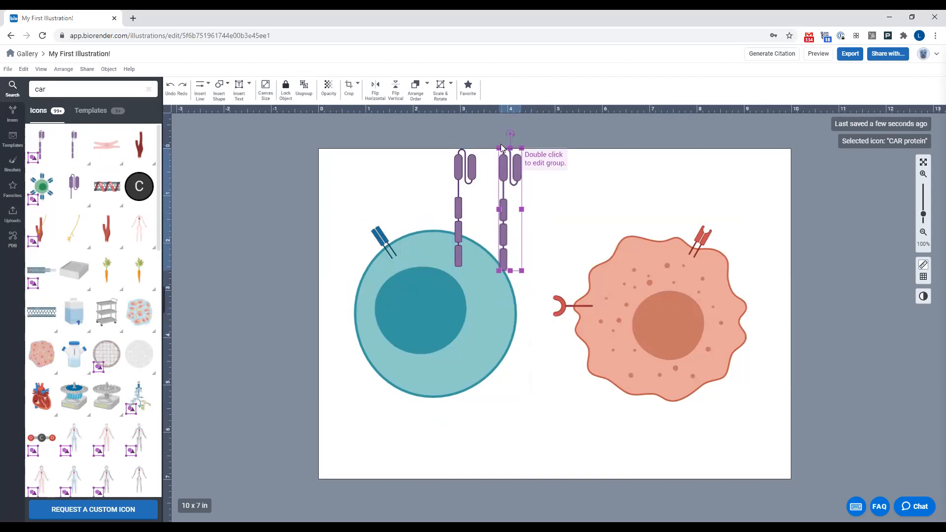
{"action": "left_click", "coordinate": [464, 163]}
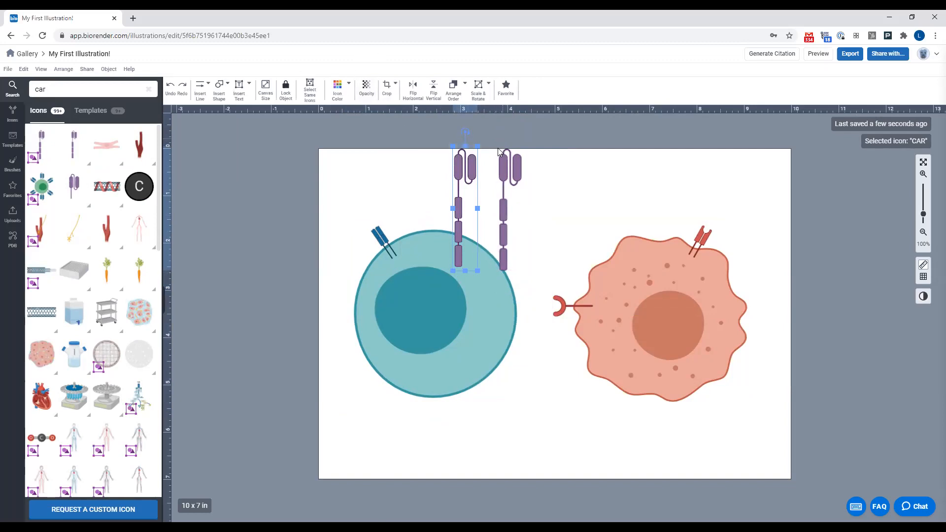
{"action": "left_click", "coordinate": [503, 166]}
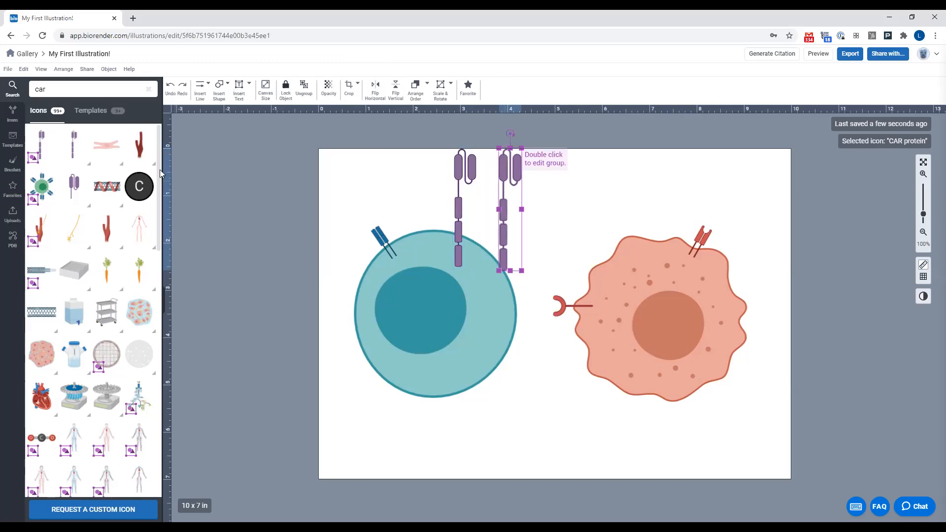
Clear the icon search and recolour the CAR protein group's lowest domain with a light pink preset.
{"action": "left_click", "coordinate": [148, 89]}
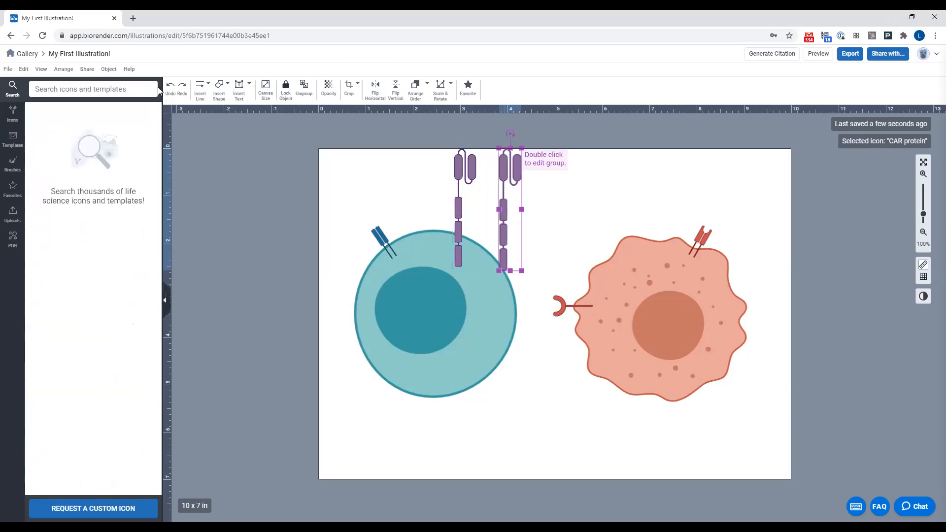
{"action": "left_click", "coordinate": [12, 114]}
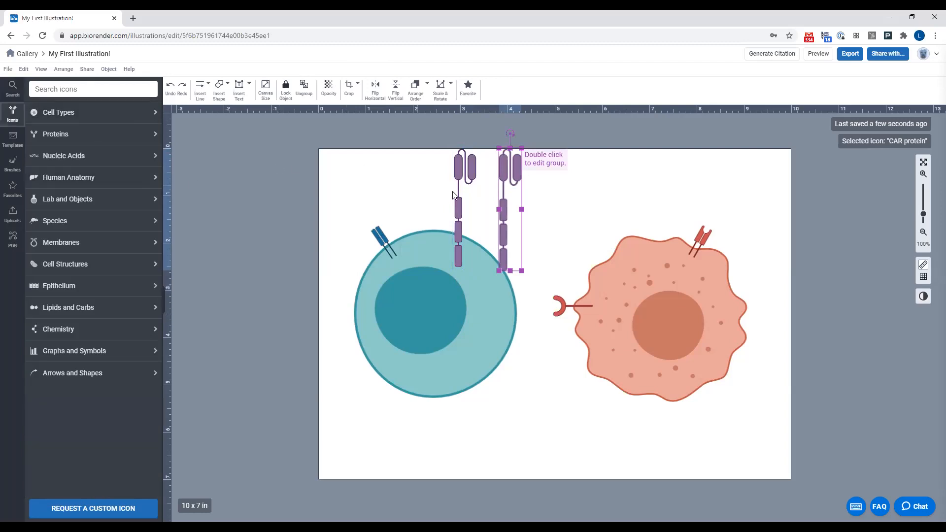
{"action": "double_click", "coordinate": [510, 176]}
{"action": "left_click", "coordinate": [509, 216]}
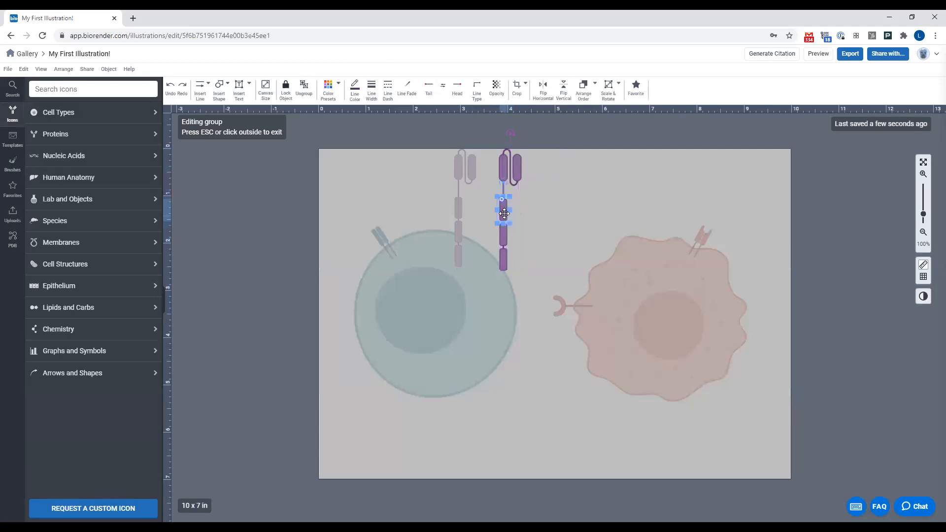
{"action": "left_click", "coordinate": [502, 256]}
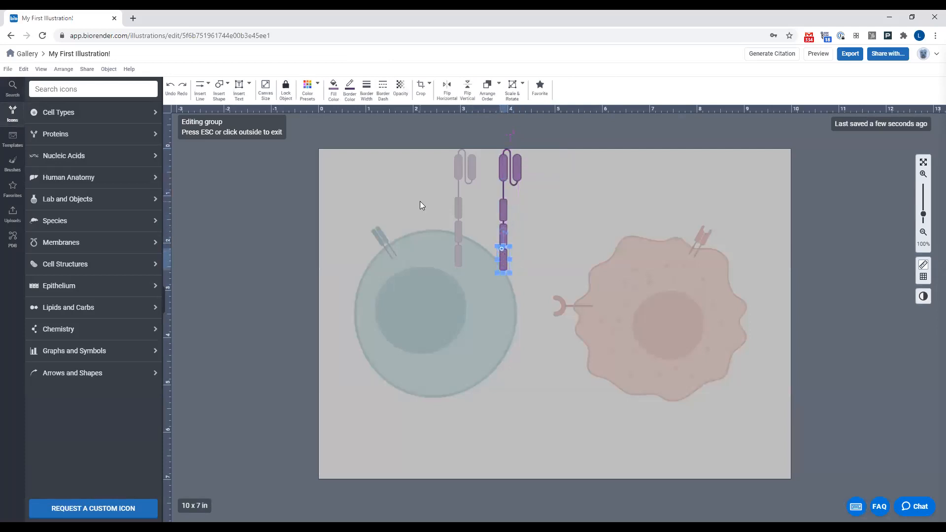
{"action": "left_click", "coordinate": [307, 89]}
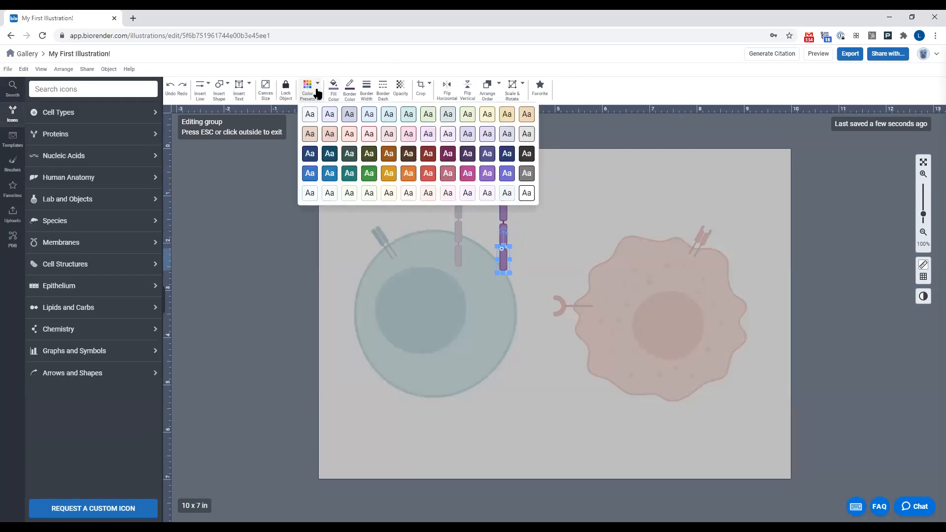
{"action": "left_click", "coordinate": [411, 134]}
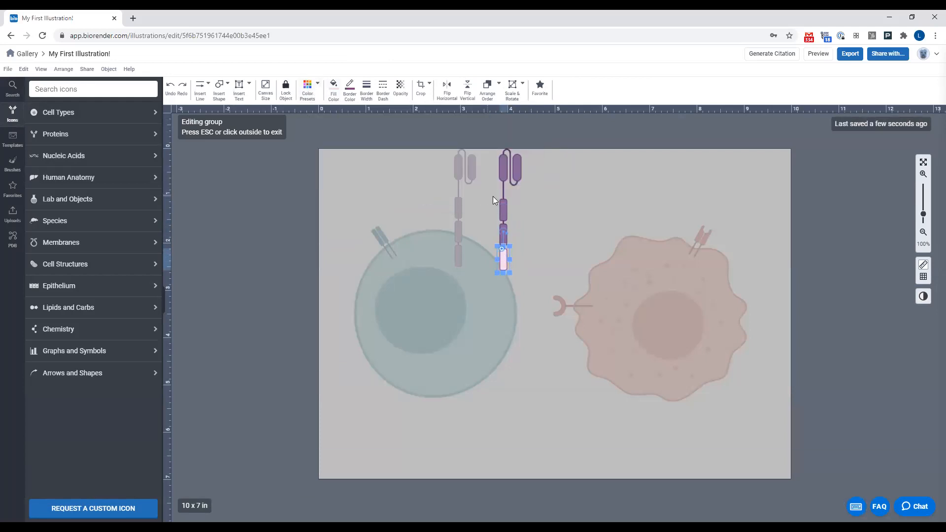
Recolour the upper stem domain of the CAR protein group with a light red preset and leave group editing.
{"action": "left_click", "coordinate": [506, 207]}
{"action": "left_click", "coordinate": [333, 89]}
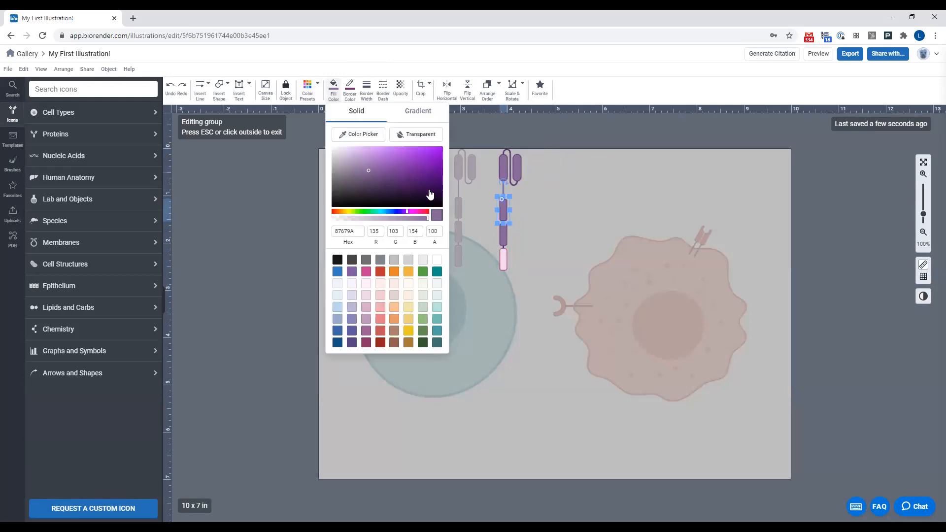
{"action": "left_click", "coordinate": [333, 89]}
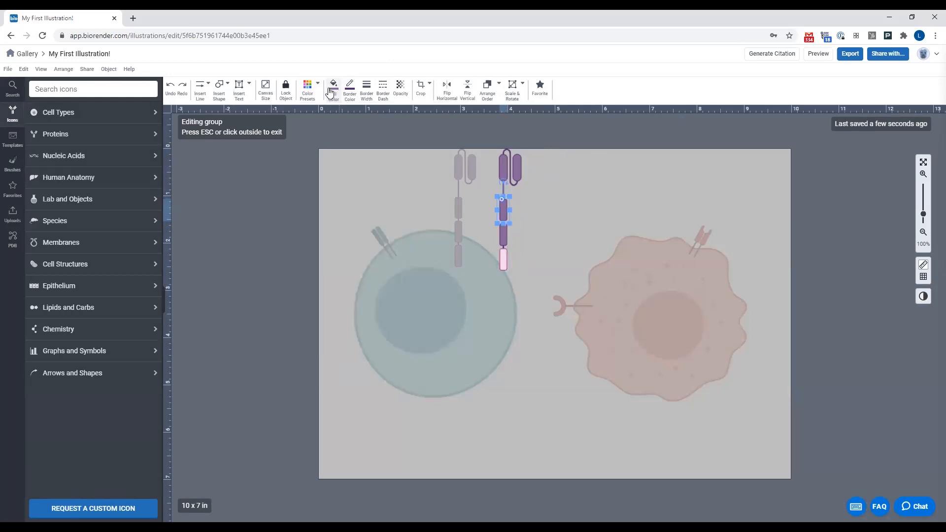
{"action": "left_click", "coordinate": [318, 90]}
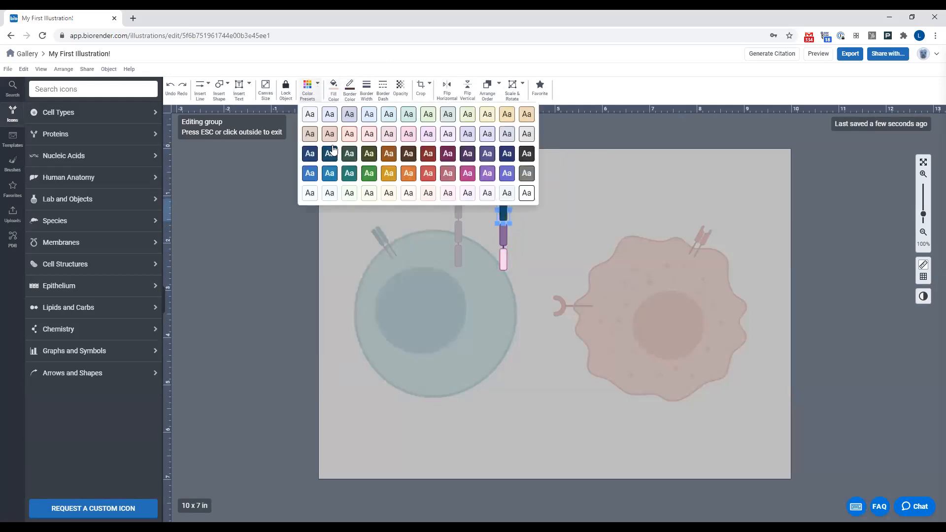
{"action": "left_click", "coordinate": [370, 137]}
{"action": "left_click", "coordinate": [316, 90]}
{"action": "left_click", "coordinate": [387, 135]}
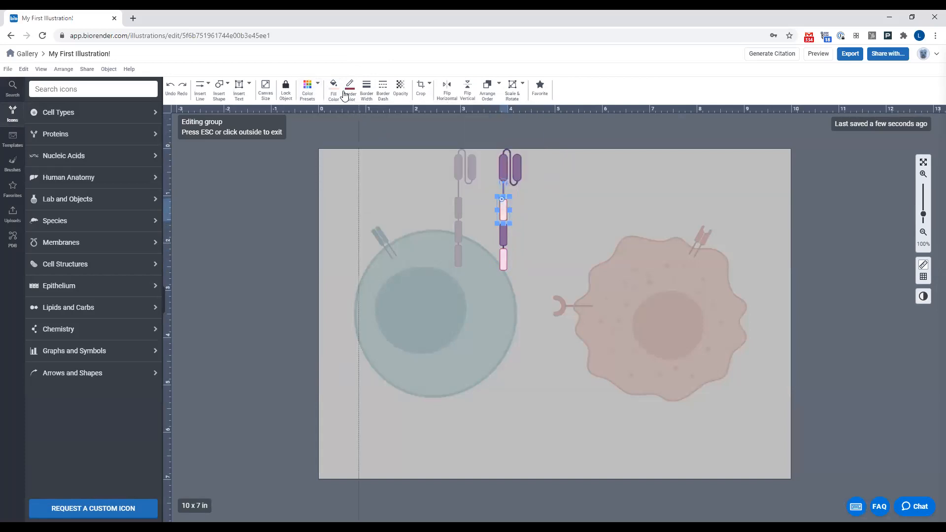
{"action": "left_click", "coordinate": [321, 88]}
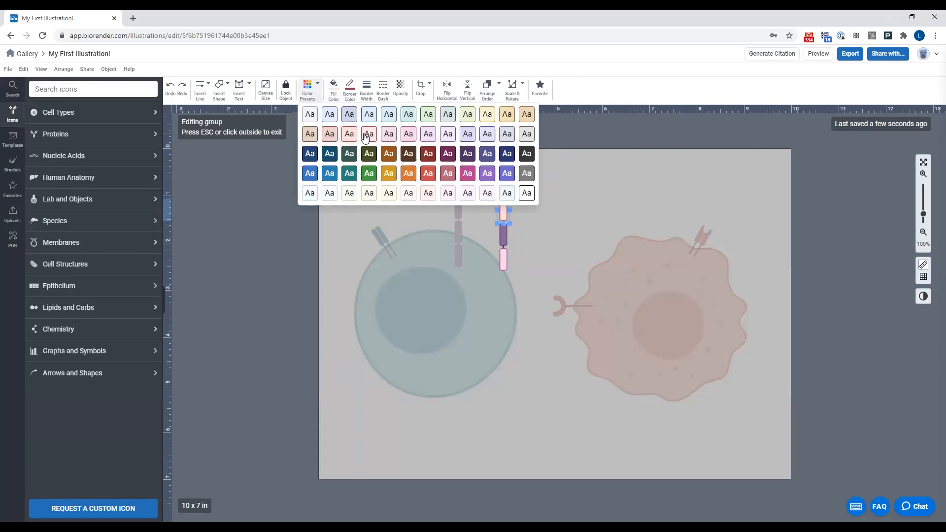
{"action": "left_click", "coordinate": [367, 137]}
{"action": "left_click", "coordinate": [598, 175]}
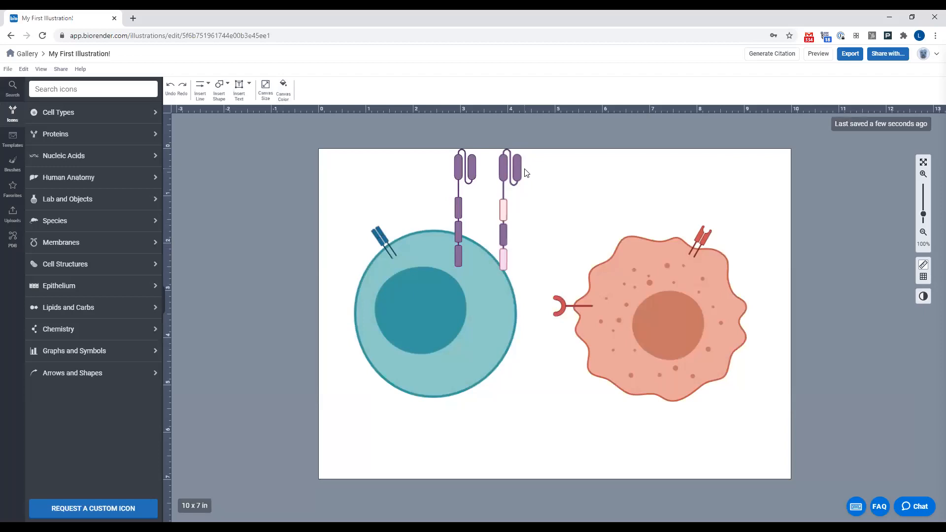
Delete the grouped CAR protein, and rotate and shrink the CAR icon to span from the T-cell membrane to the cancer cell's generic receptor.
{"action": "left_click", "coordinate": [502, 167]}
{"action": "key", "text": "Delete"}
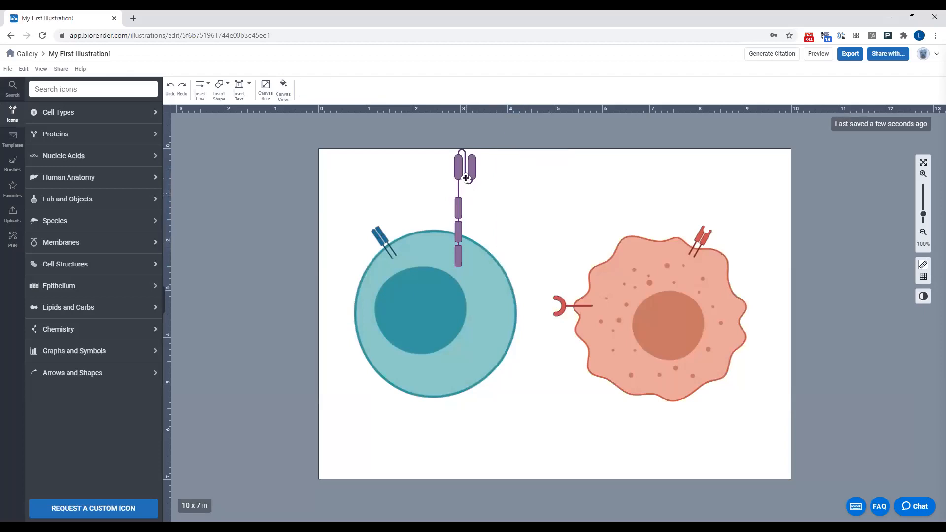
{"action": "left_click", "coordinate": [471, 167]}
{"action": "left_click_drag", "start_coordinate": [477, 144], "coordinate": [549, 305]}
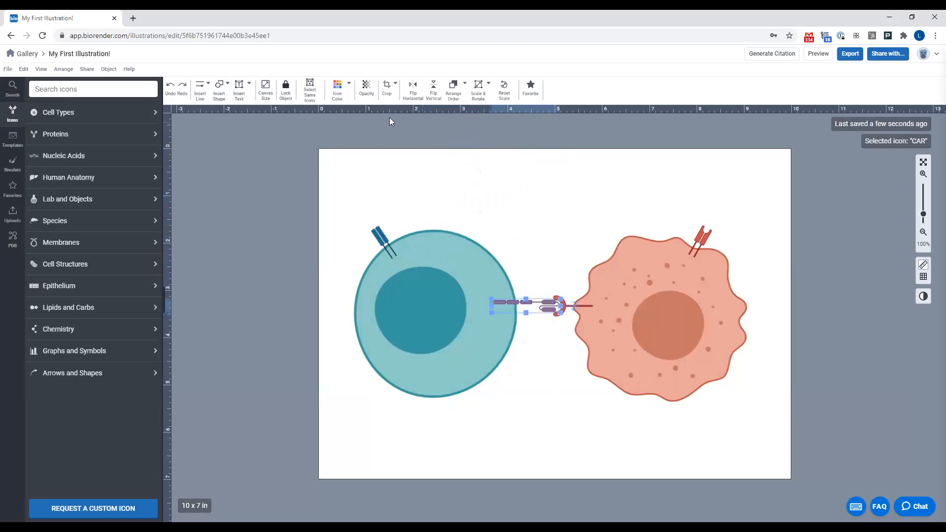
Recolour the CAR icon dark blue after trying the light blue variant, and deselect it.
{"action": "left_click", "coordinate": [339, 89]}
{"action": "left_click", "coordinate": [389, 170]}
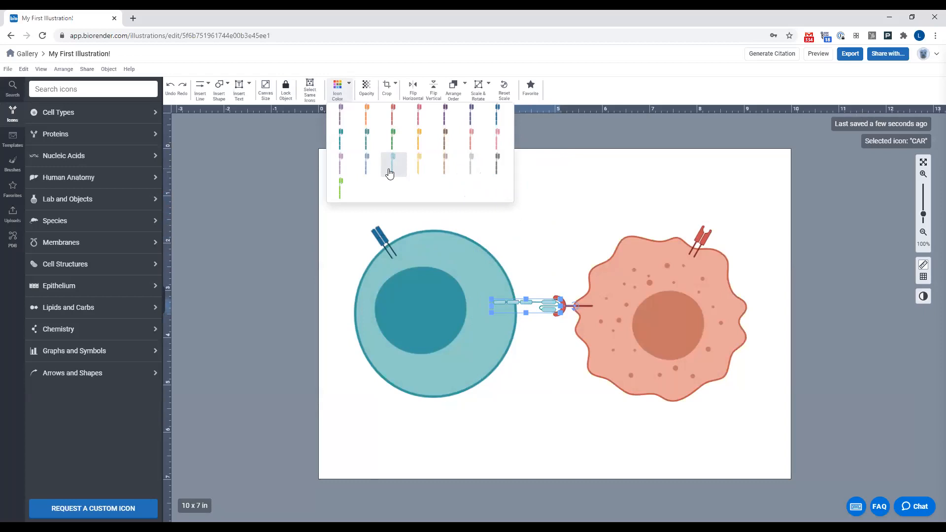
{"action": "left_click", "coordinate": [498, 121]}
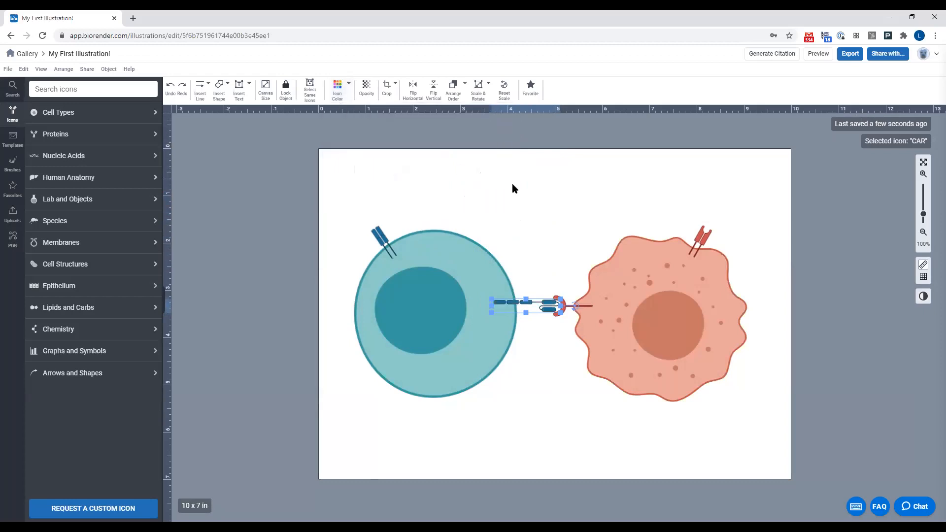
{"action": "left_click", "coordinate": [512, 183]}
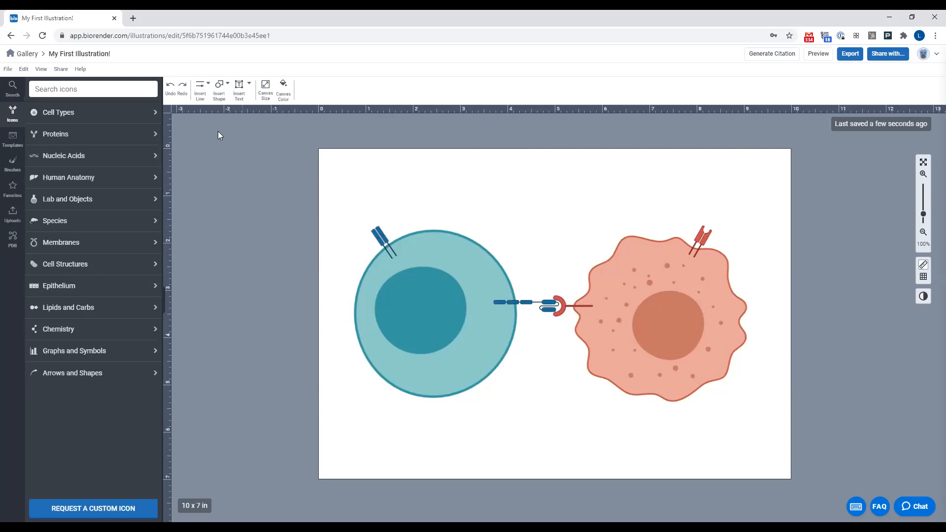
Draw a right-angled elbow arrow about 1.4 in wide from the CAR's inner end to the T-cell nucleus.
{"action": "left_click", "coordinate": [202, 89]}
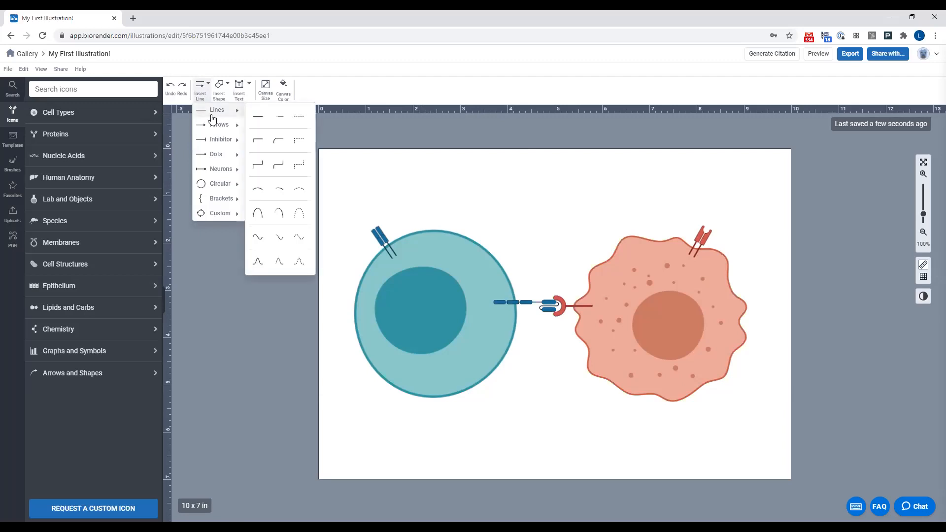
{"action": "left_click", "coordinate": [455, 134]}
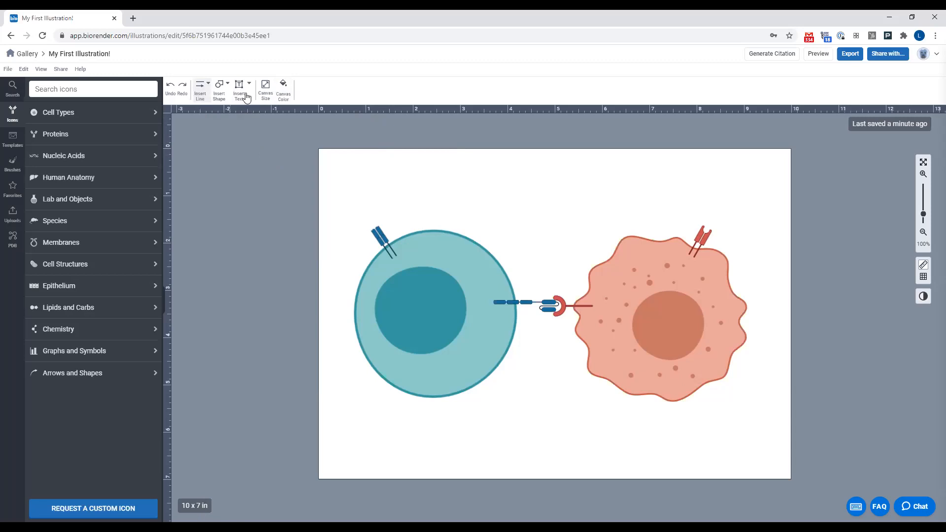
{"action": "left_click", "coordinate": [200, 95]}
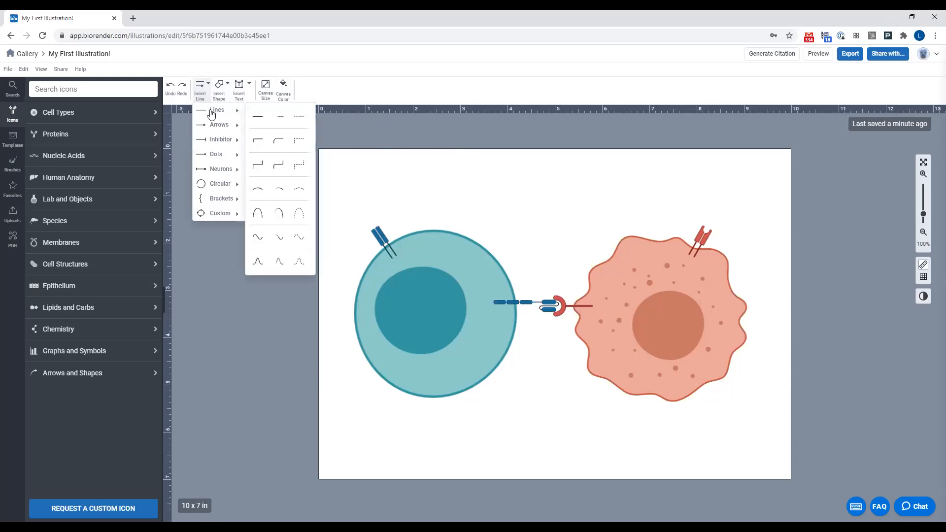
{"action": "mouse_move", "coordinate": [213, 126]}
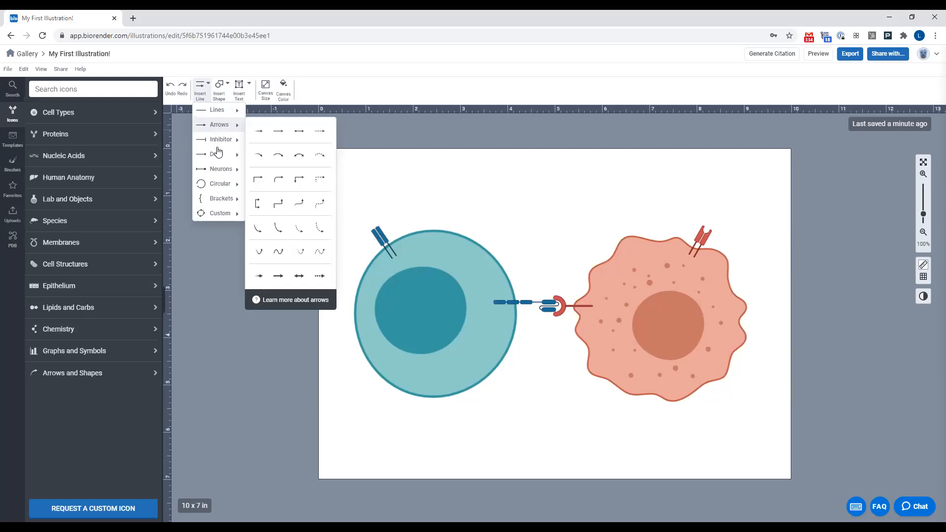
{"action": "left_click", "coordinate": [260, 182]}
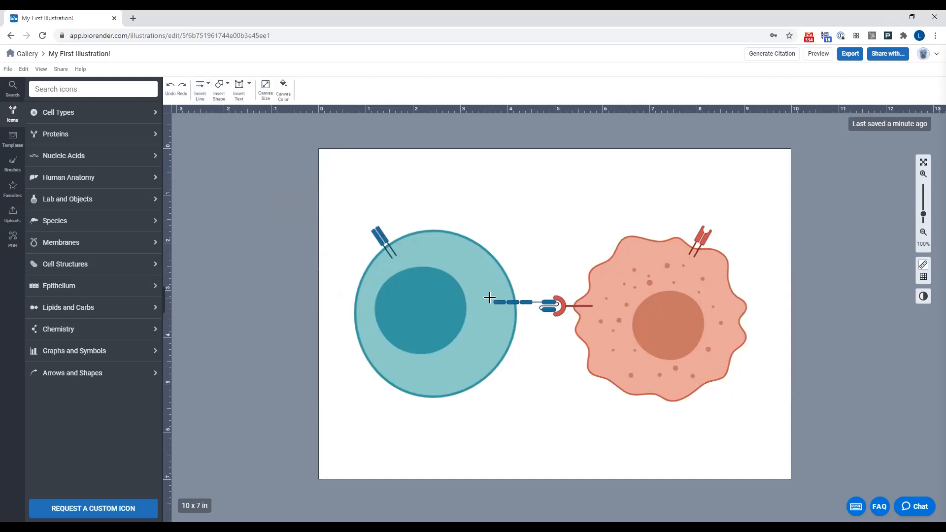
{"action": "mouse_move", "coordinate": [489, 301]}
{"action": "left_mouse_down"}
{"action": "mouse_move", "coordinate": [422, 315]}
{"action": "mouse_move", "coordinate": [424, 284]}
{"action": "left_mouse_up"}
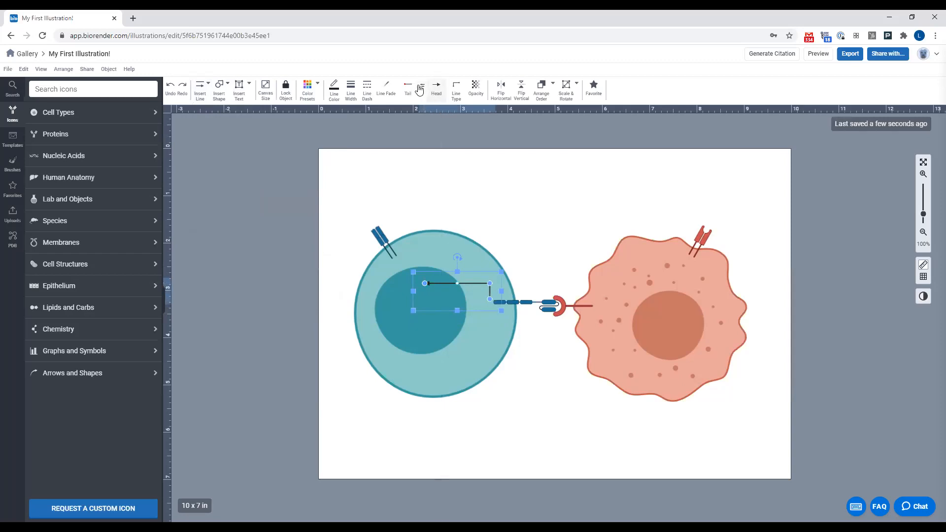
Flip the elbow arrow horizontally so its head points towards the CAR, also trying a vertical flip.
{"action": "left_click", "coordinate": [502, 93]}
{"action": "left_click", "coordinate": [520, 92]}
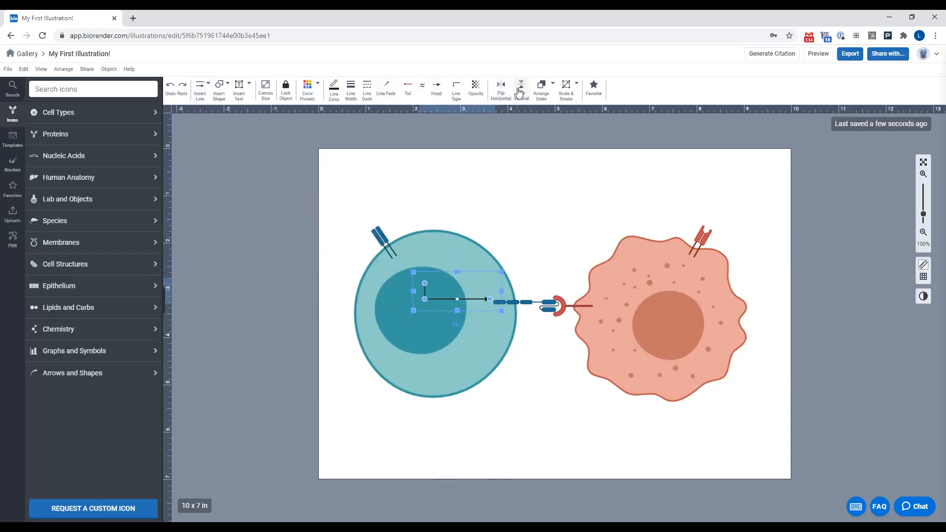
{"action": "left_click", "coordinate": [520, 92]}
{"action": "left_click", "coordinate": [501, 91]}
{"action": "left_click", "coordinate": [501, 92]}
Add an arrowhead to the tail of the elbow arrow and deselect it.
{"action": "left_click", "coordinate": [408, 91]}
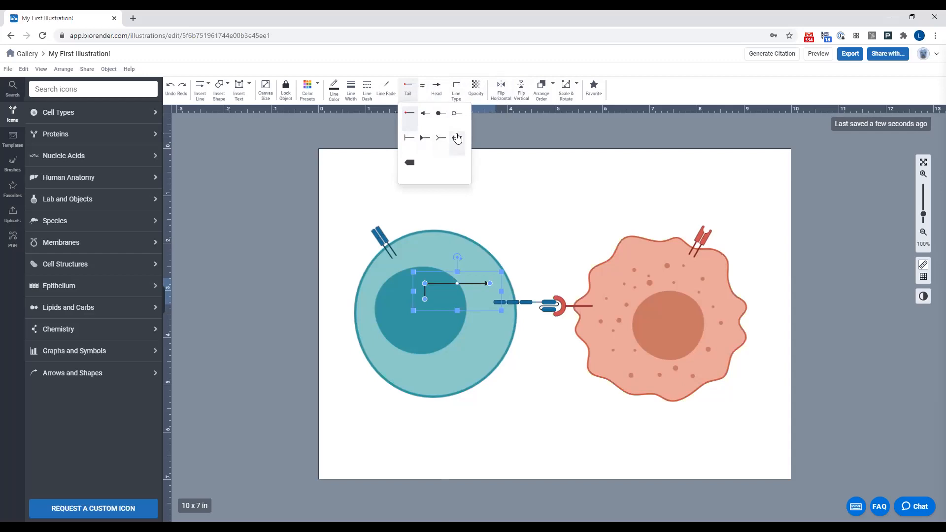
{"action": "left_click", "coordinate": [457, 137]}
{"action": "left_click", "coordinate": [501, 218]}
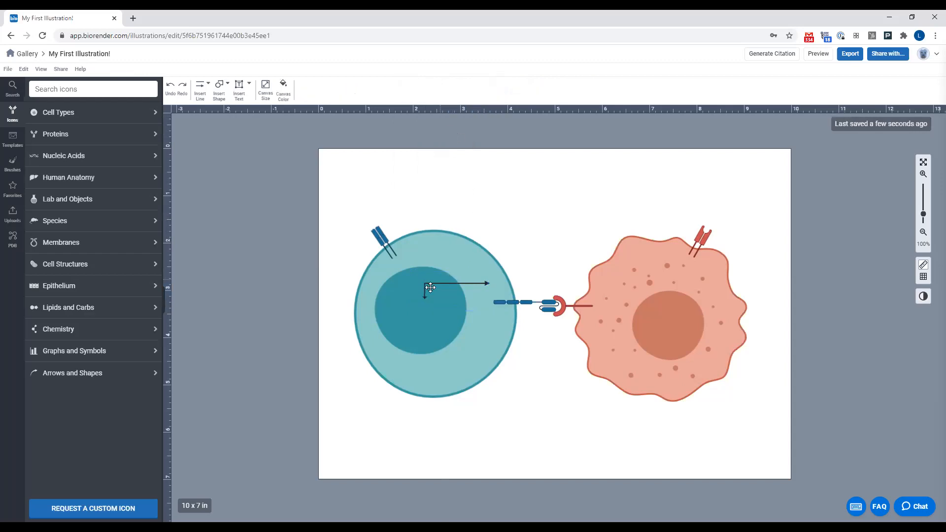
Remove the elbow arrow's arrowhead at the CAR end and move the arrow down to line up with the CAR's inner end.
{"action": "left_click", "coordinate": [448, 284]}
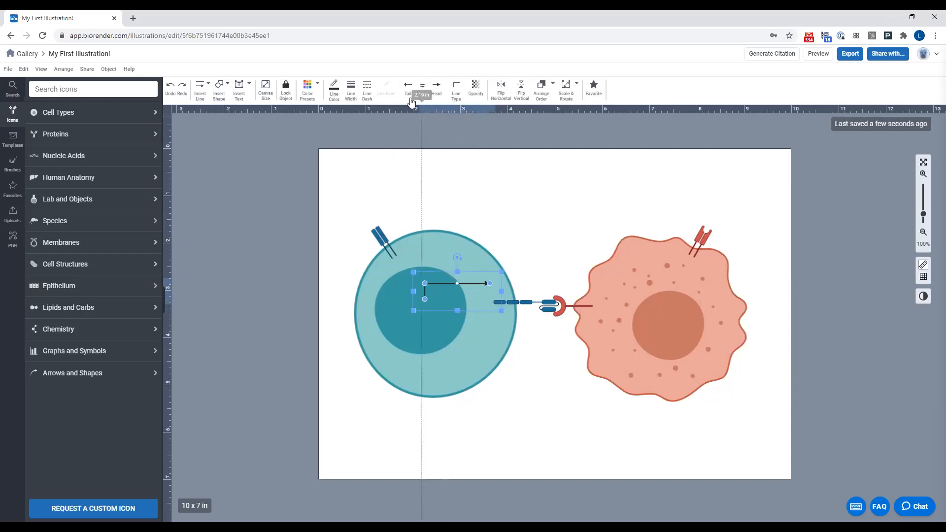
{"action": "left_click", "coordinate": [436, 89]}
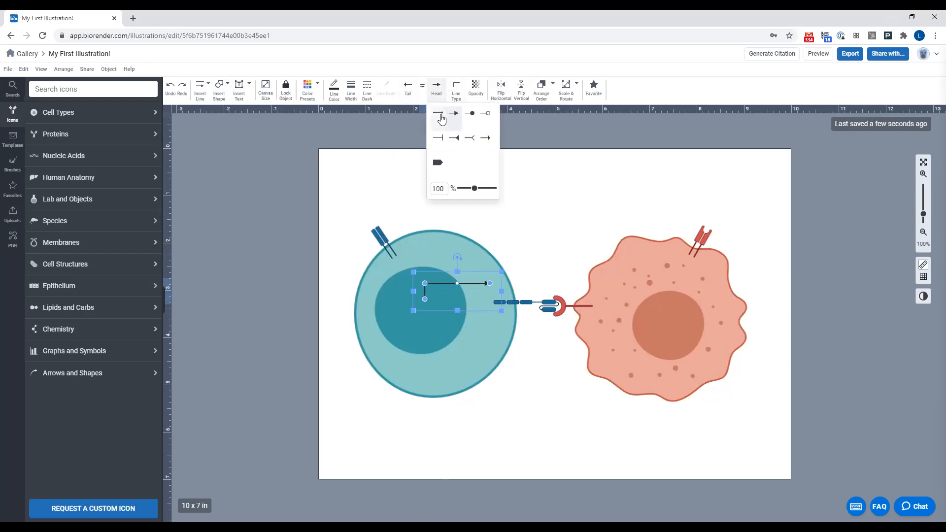
{"action": "left_click", "coordinate": [441, 119]}
{"action": "left_click", "coordinate": [513, 201]}
{"action": "left_click", "coordinate": [466, 282]}
{"action": "left_click_drag", "start_coordinate": [466, 282], "coordinate": [467, 295]}
{"action": "left_click", "coordinate": [540, 232]}
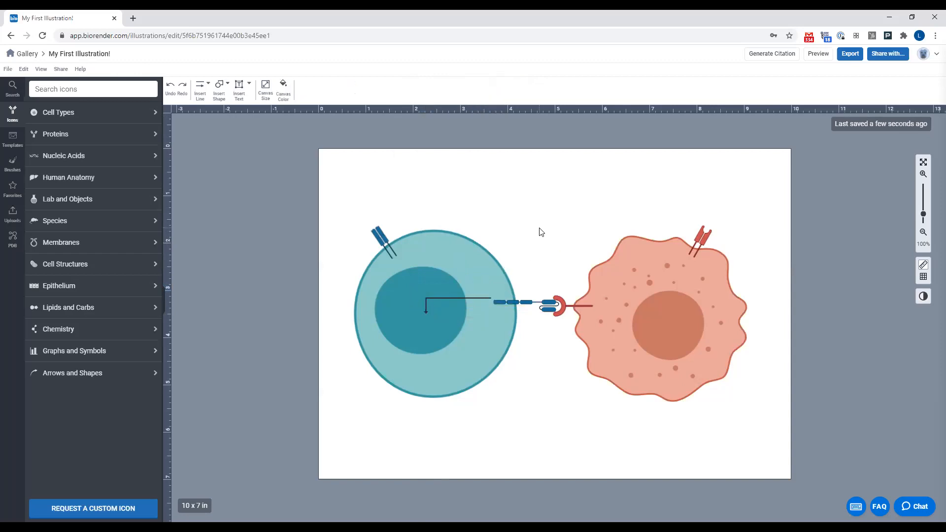
{"action": "left_click", "coordinate": [452, 349]}
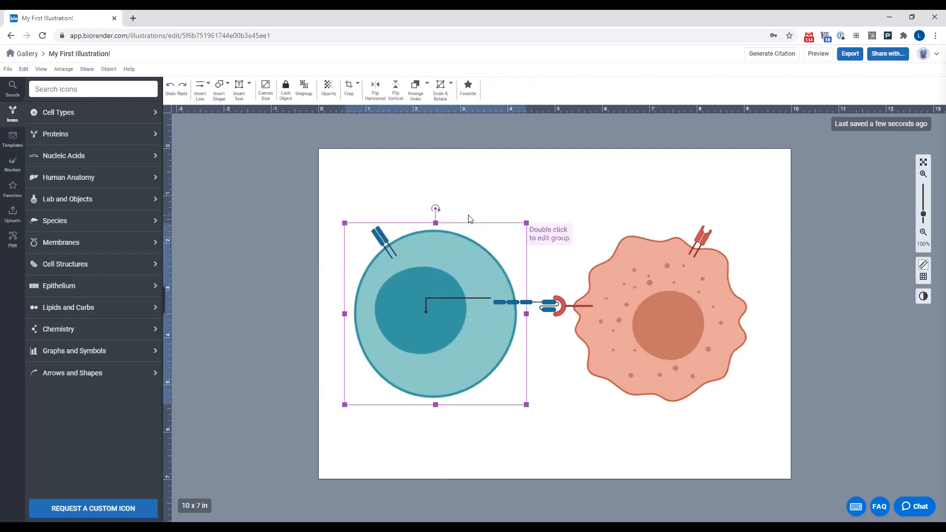
{"action": "left_click", "coordinate": [540, 200]}
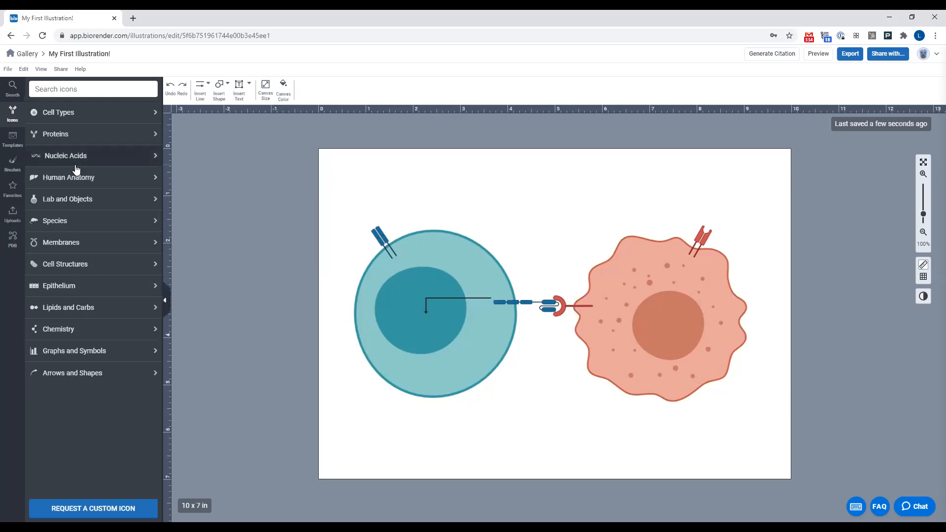
Search the icon library for "dna" and preview the wavy dsDNA brush.
{"action": "left_click", "coordinate": [90, 95]}
{"action": "type", "text": "dna"}
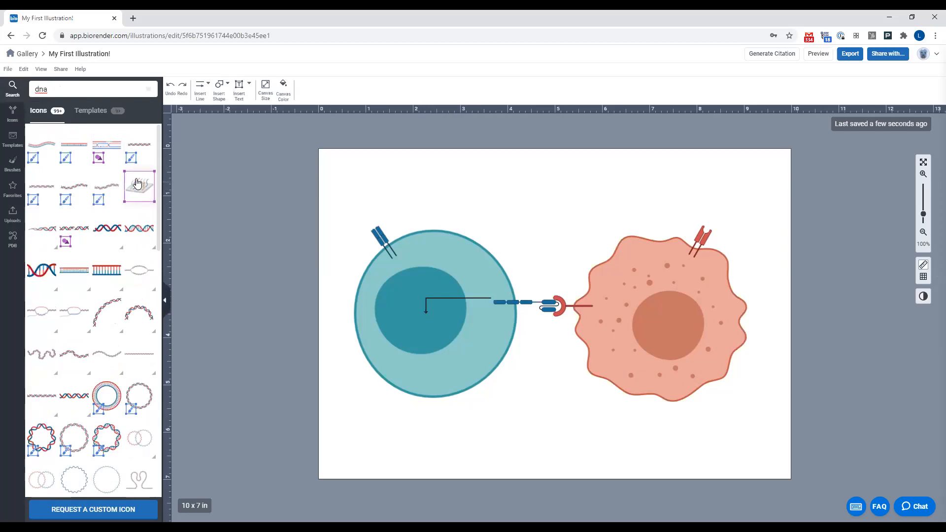
{"action": "mouse_move", "coordinate": [118, 184]}
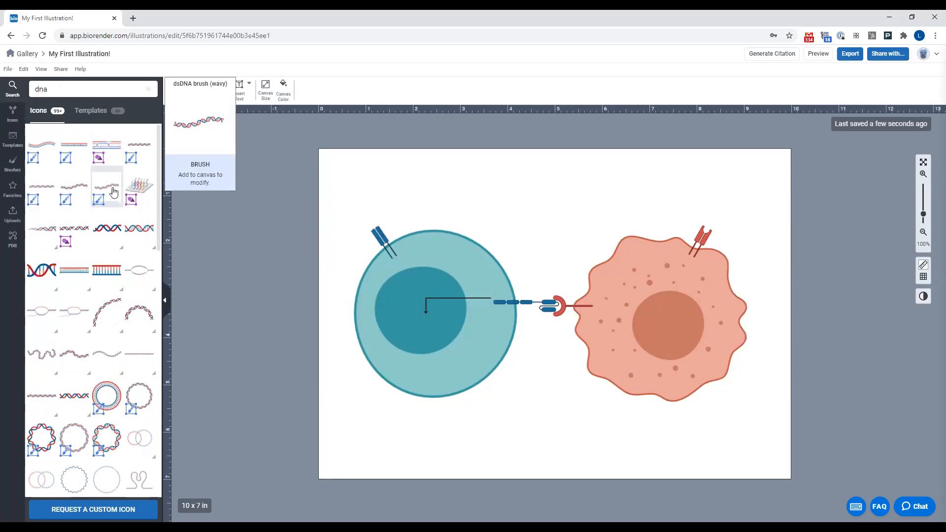
Try out a wavy dsDNA brush by shrinking it, stretching it and bending it across the T-cell, and delete it.
{"action": "left_click", "coordinate": [113, 192]}
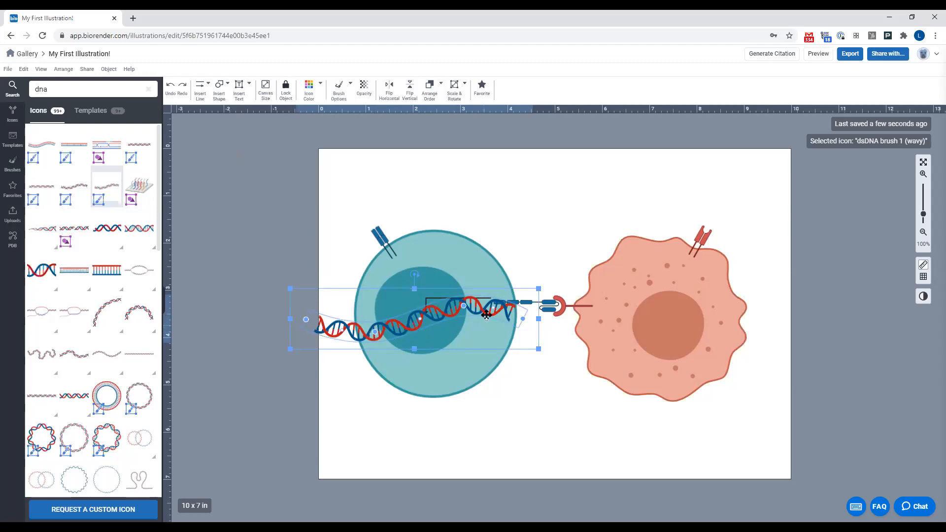
{"action": "mouse_move", "coordinate": [539, 289]}
{"action": "left_mouse_down"}
{"action": "mouse_move", "coordinate": [390, 319]}
{"action": "mouse_move", "coordinate": [396, 330]}
{"action": "mouse_move", "coordinate": [418, 327]}
{"action": "left_mouse_up"}
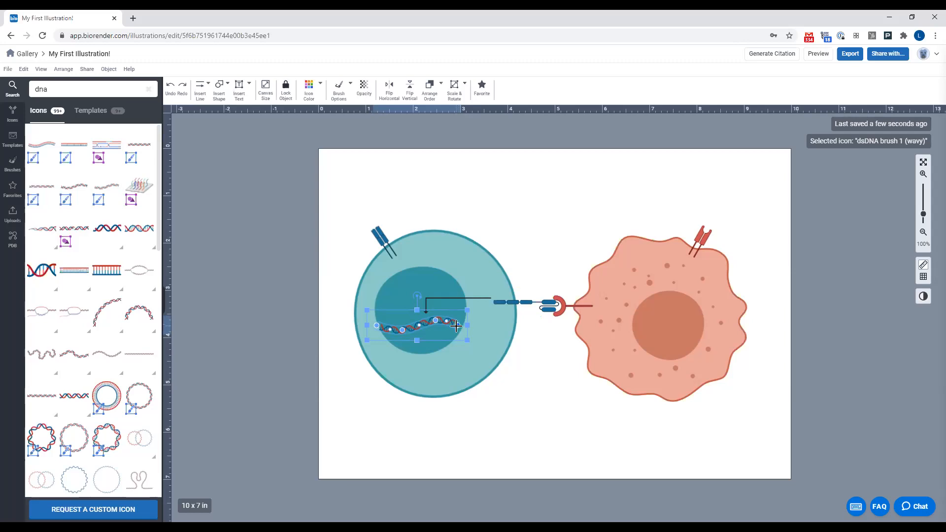
{"action": "left_click_drag", "start_coordinate": [457, 324], "coordinate": [569, 350]}
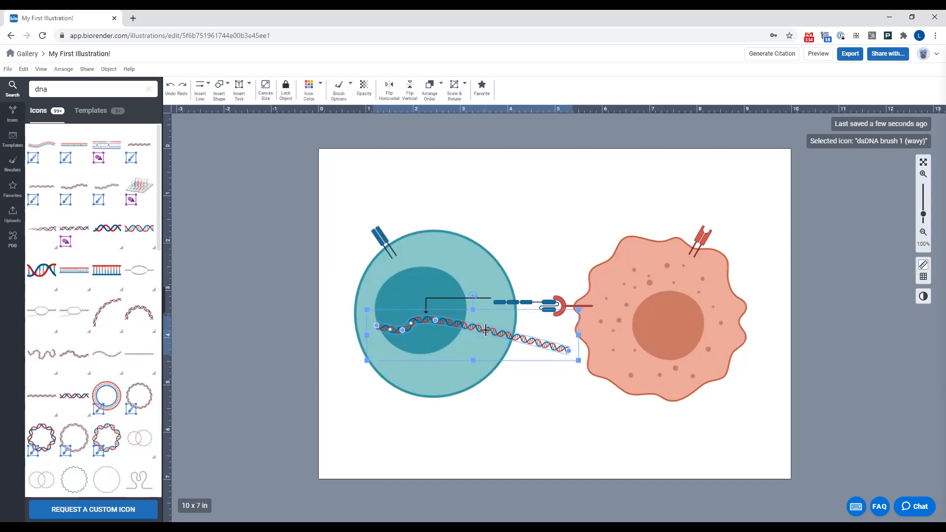
{"action": "mouse_move", "coordinate": [485, 330]}
{"action": "left_mouse_down"}
{"action": "mouse_move", "coordinate": [460, 370]}
{"action": "mouse_move", "coordinate": [463, 395]}
{"action": "mouse_move", "coordinate": [399, 382]}
{"action": "left_mouse_up"}
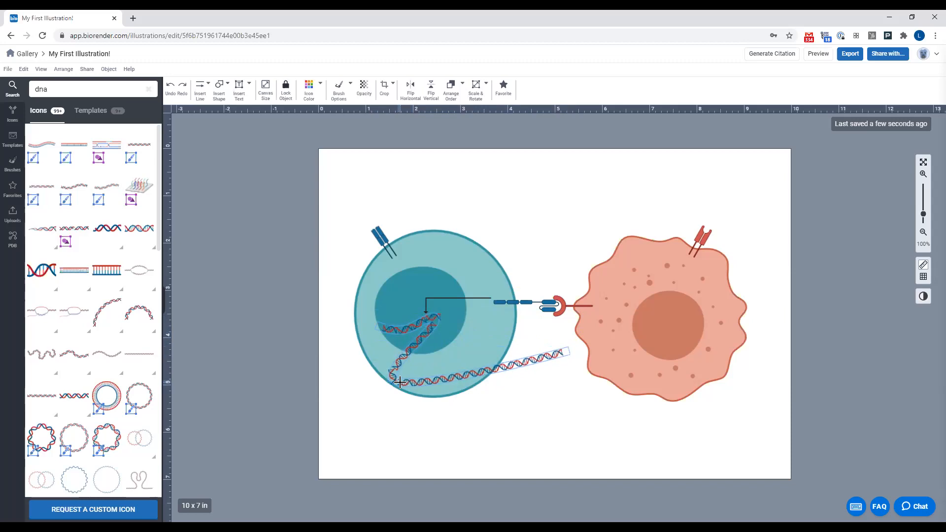
{"action": "mouse_move", "coordinate": [399, 382]}
{"action": "left_mouse_down"}
{"action": "mouse_move", "coordinate": [463, 360]}
{"action": "mouse_move", "coordinate": [472, 341]}
{"action": "mouse_move", "coordinate": [486, 384]}
{"action": "left_mouse_up"}
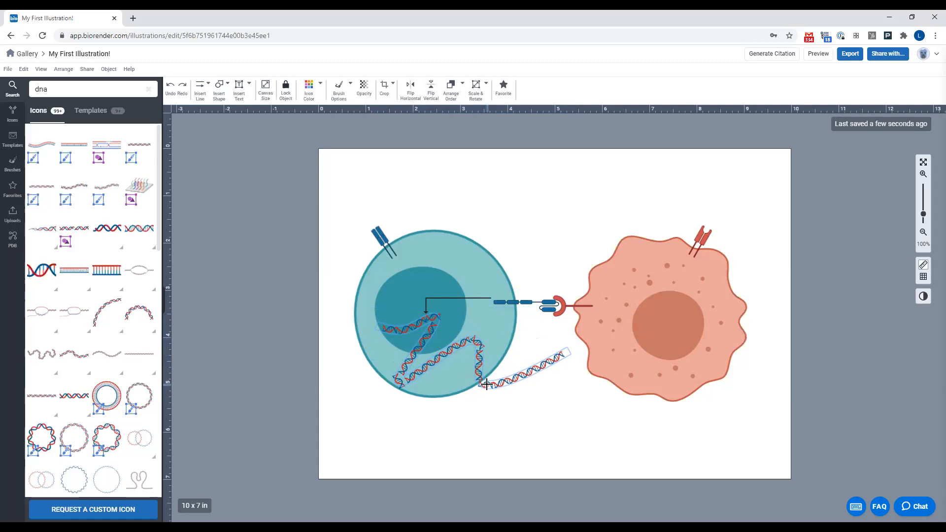
{"action": "left_click_drag", "start_coordinate": [487, 384], "coordinate": [486, 384]}
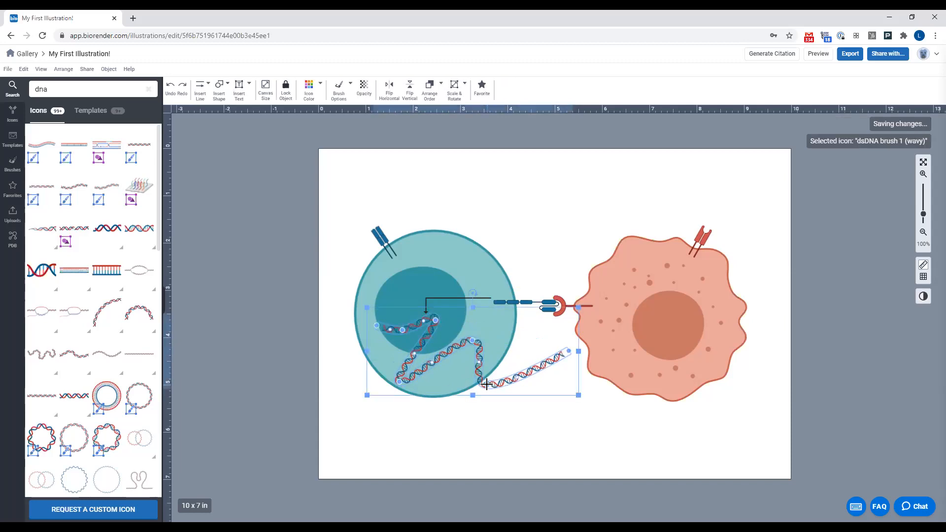
{"action": "left_click", "coordinate": [534, 329]}
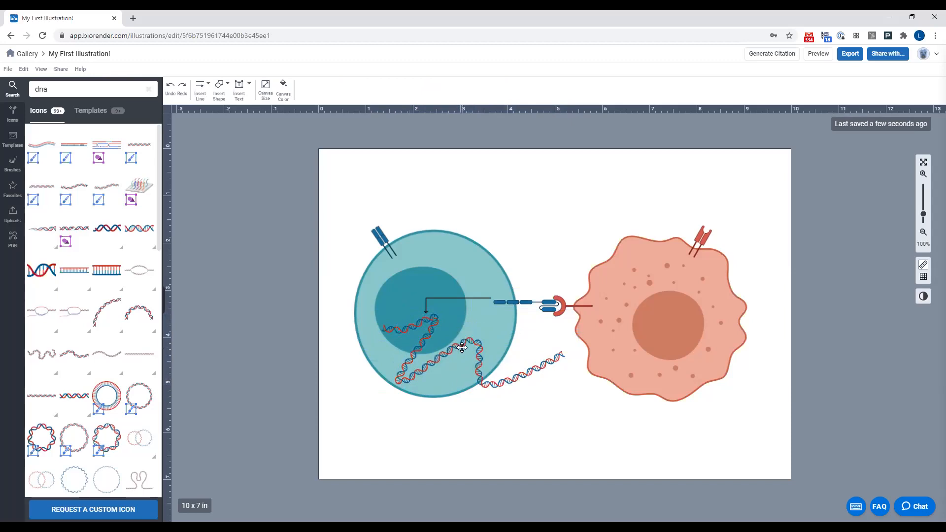
{"action": "left_click", "coordinate": [462, 347]}
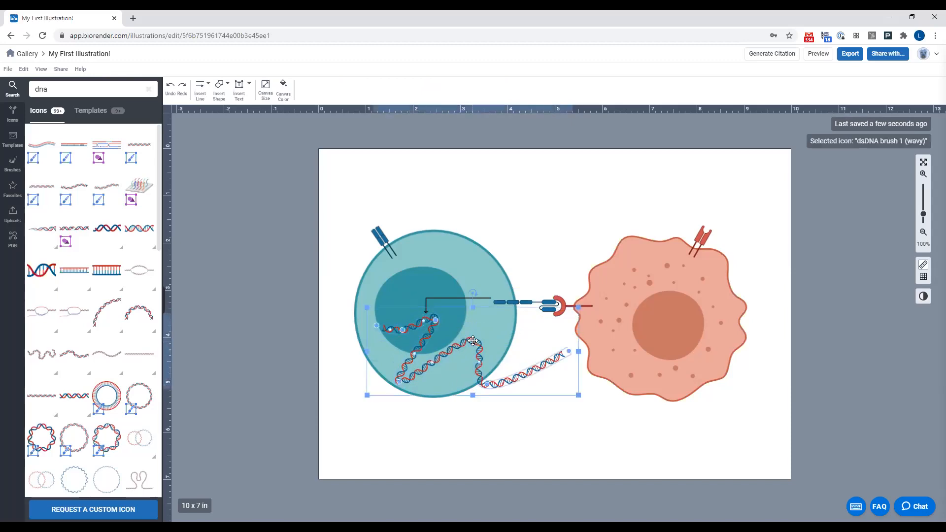
{"action": "key", "text": "Delete"}
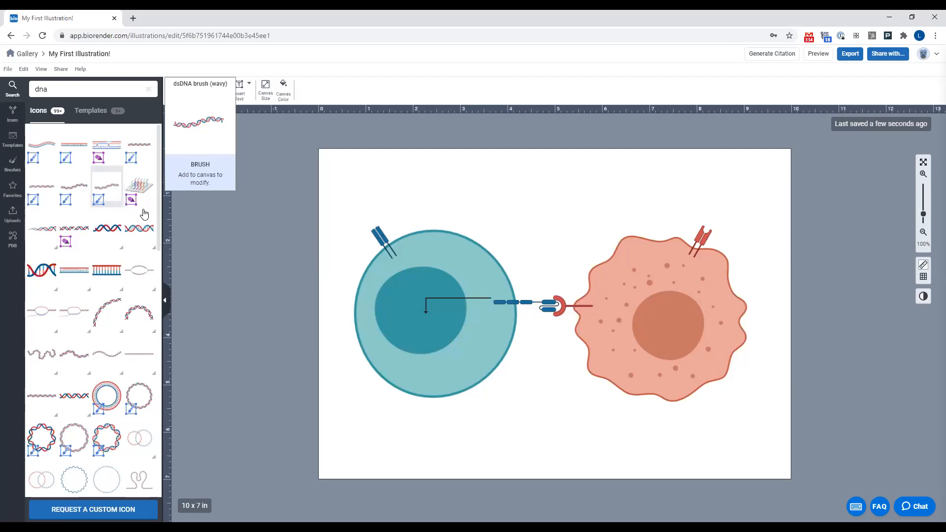
Add the wavy dsDNA brush to the T-cell nucleus, shrunk to fit just below the elbow arrow's head.
{"action": "left_click_drag", "start_coordinate": [144, 215], "coordinate": [421, 324]}
{"action": "mouse_move", "coordinate": [544, 294]}
{"action": "left_mouse_down"}
{"action": "mouse_move", "coordinate": [395, 343]}
{"action": "mouse_move", "coordinate": [435, 326]}
{"action": "mouse_move", "coordinate": [352, 338]}
{"action": "mouse_move", "coordinate": [340, 321]}
{"action": "mouse_move", "coordinate": [407, 326]}
{"action": "mouse_move", "coordinate": [461, 300]}
{"action": "mouse_move", "coordinate": [432, 327]}
{"action": "left_mouse_up"}
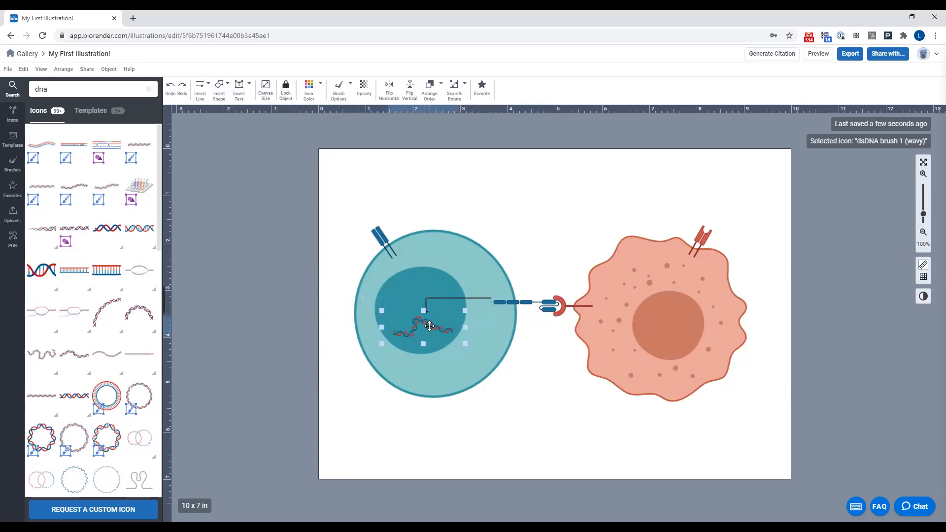
{"action": "left_click", "coordinate": [531, 211]}
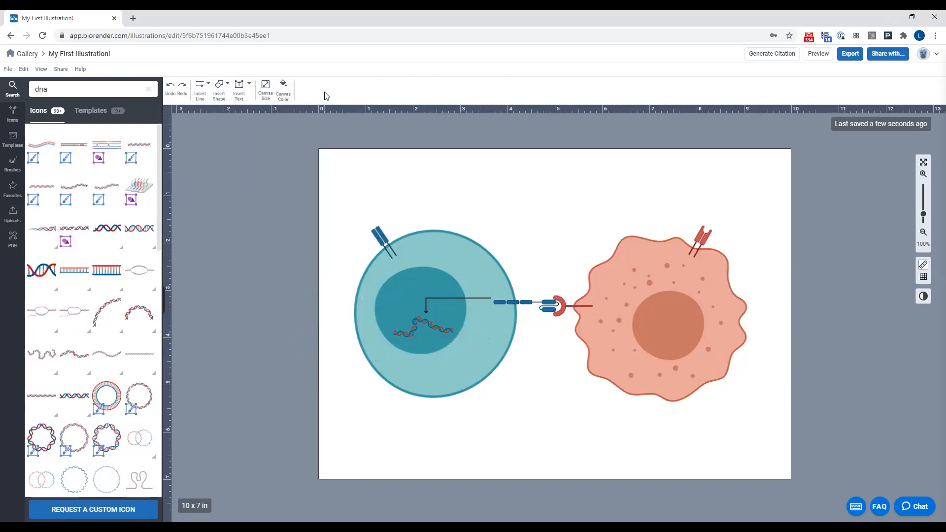
Insert a 14 pt text label reading "signalling" just above the elbow arrow.
{"action": "left_click", "coordinate": [249, 92]}
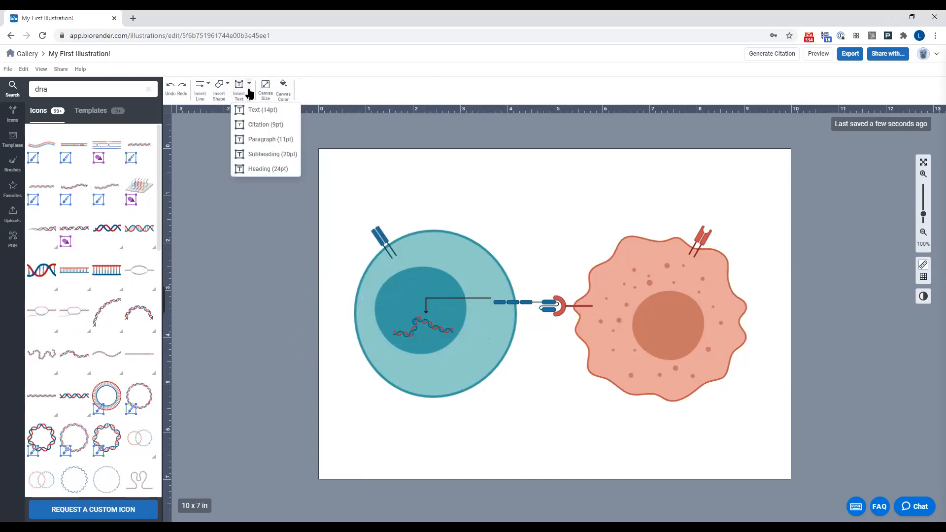
{"action": "left_click", "coordinate": [274, 113]}
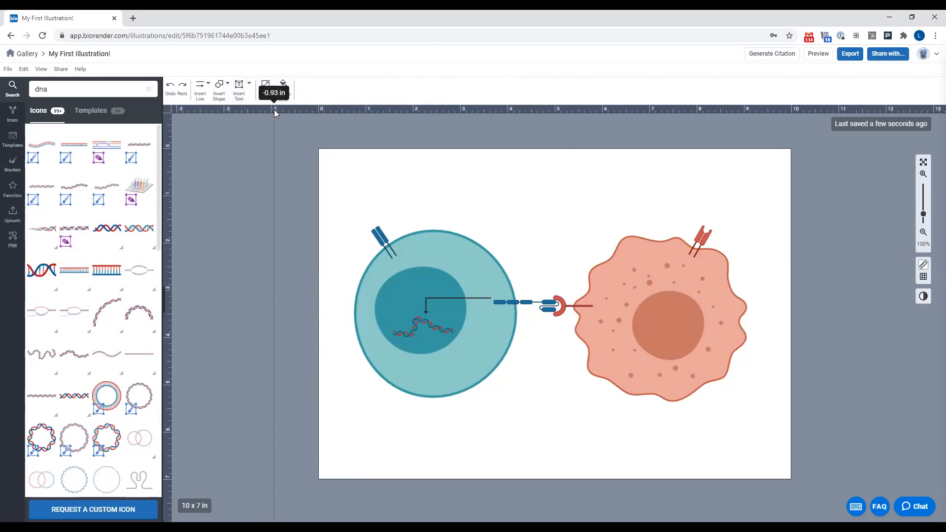
{"action": "left_click", "coordinate": [447, 285]}
{"action": "type", "text": "signalling"}
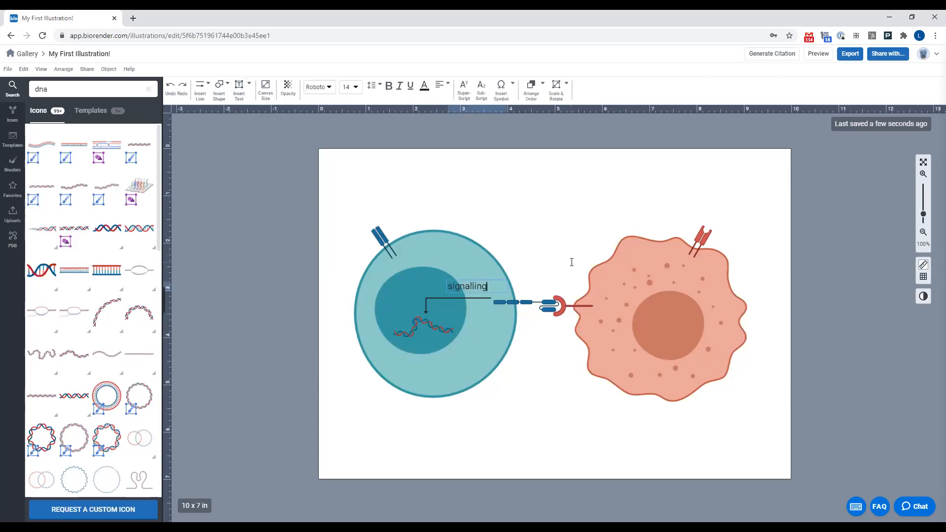
Set the signalling label's font size to 11 and make its first letter lowercase.
{"action": "double_click", "coordinate": [453, 283]}
{"action": "left_click", "coordinate": [353, 89]}
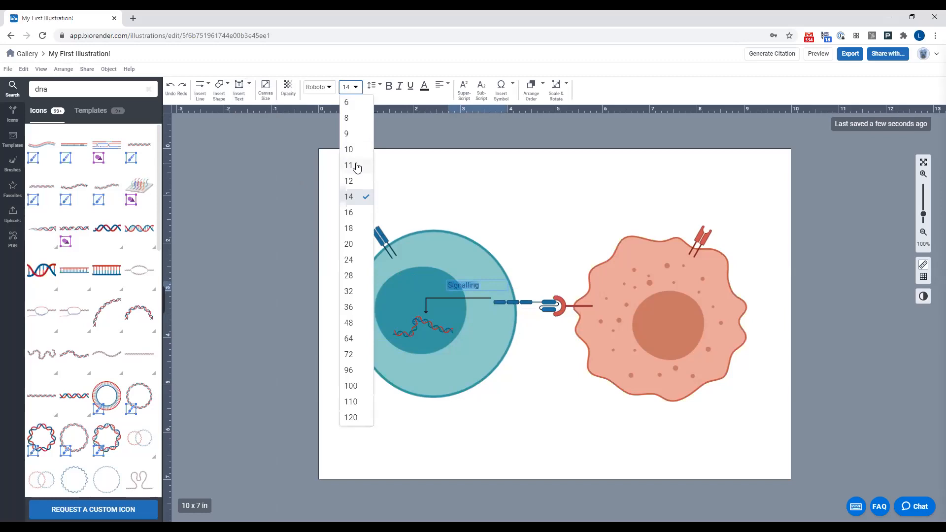
{"action": "left_click", "coordinate": [357, 168]}
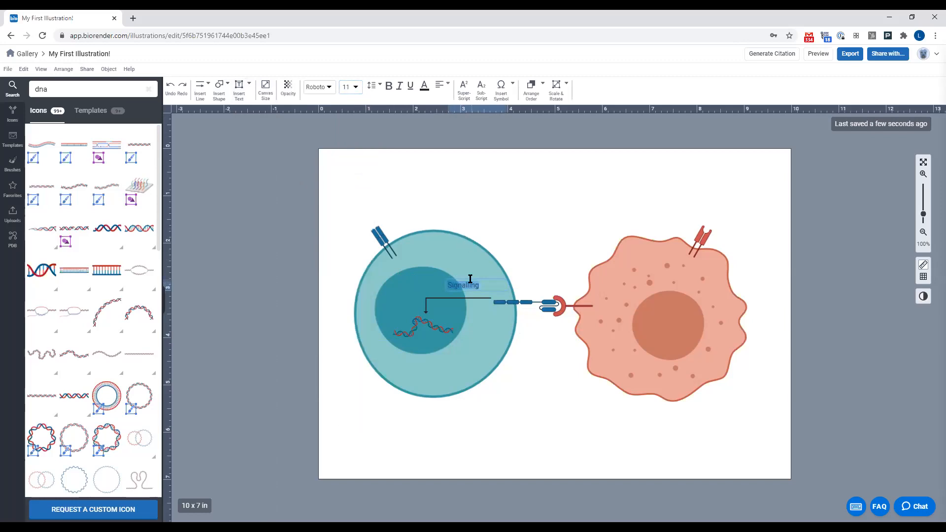
{"action": "left_click", "coordinate": [452, 284]}
{"action": "key", "text": "BackSpace"}
{"action": "type", "text": "s"}
{"action": "left_click", "coordinate": [478, 285]}
{"action": "left_click", "coordinate": [530, 257]}
Move the signalling label beneath the elbow arrow's horizontal segment, close to its vertical segment, and deselect it.
{"action": "left_click_drag", "start_coordinate": [469, 285], "coordinate": [453, 307]}
{"action": "left_click", "coordinate": [552, 185]}
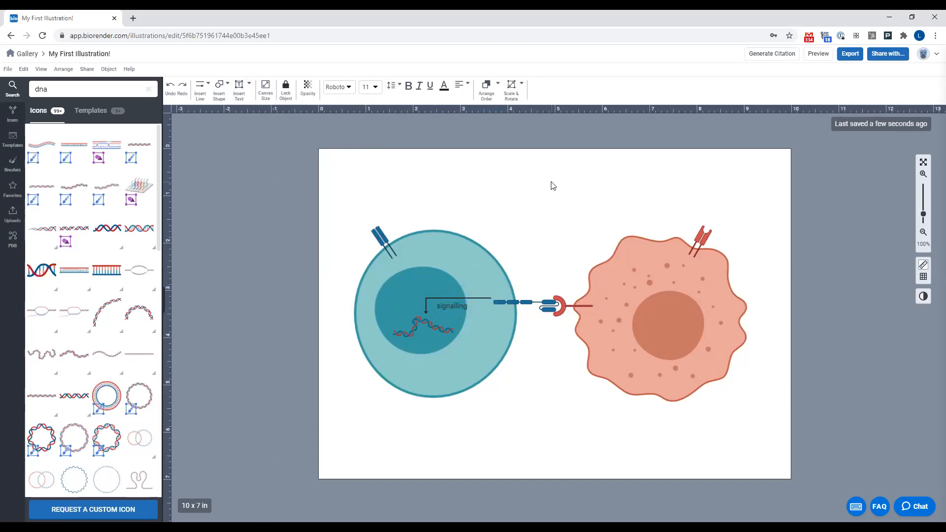
{"action": "left_click_drag", "start_coordinate": [454, 306], "coordinate": [445, 306]}
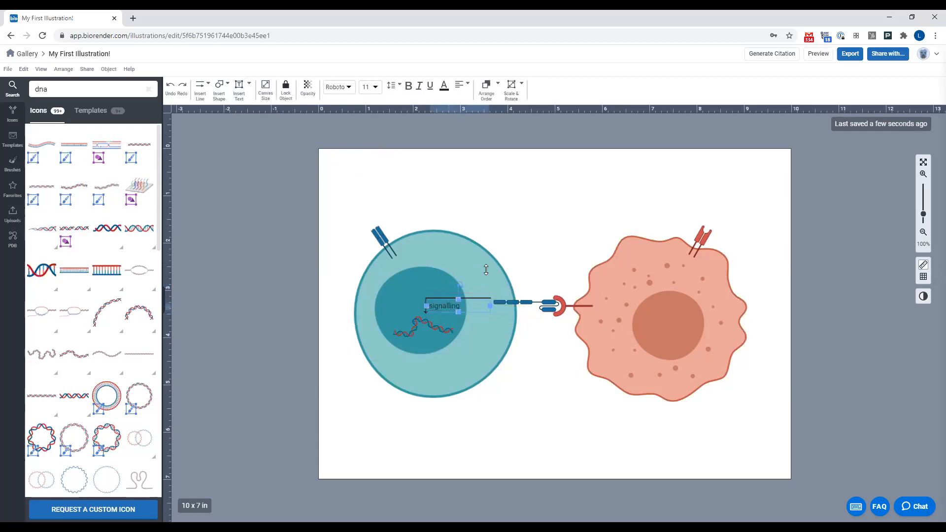
{"action": "left_click", "coordinate": [574, 203]}
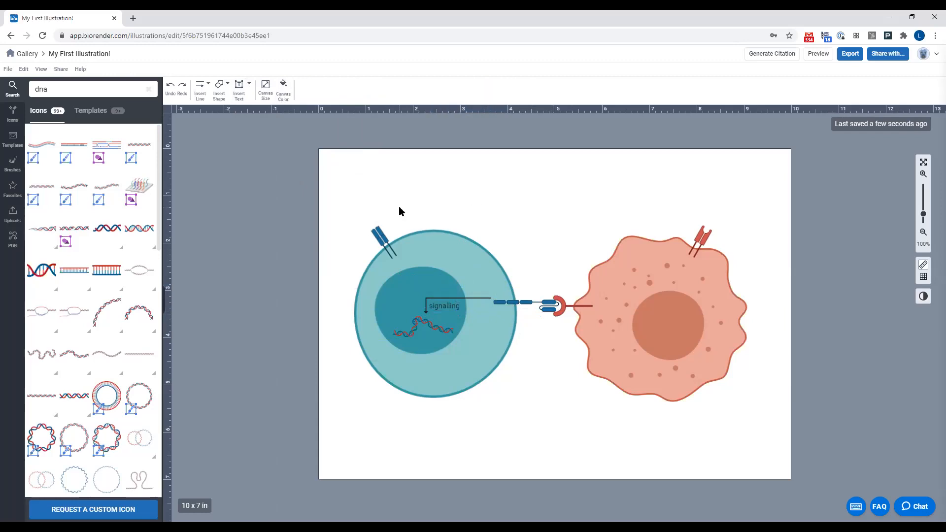
Search the icon library for "cytokine" and place the Spray of spheres 1 icon at the T-cell's lower edge, facing the cancer cell.
{"action": "left_click", "coordinate": [127, 90]}
{"action": "type", "text": "cytokine"}
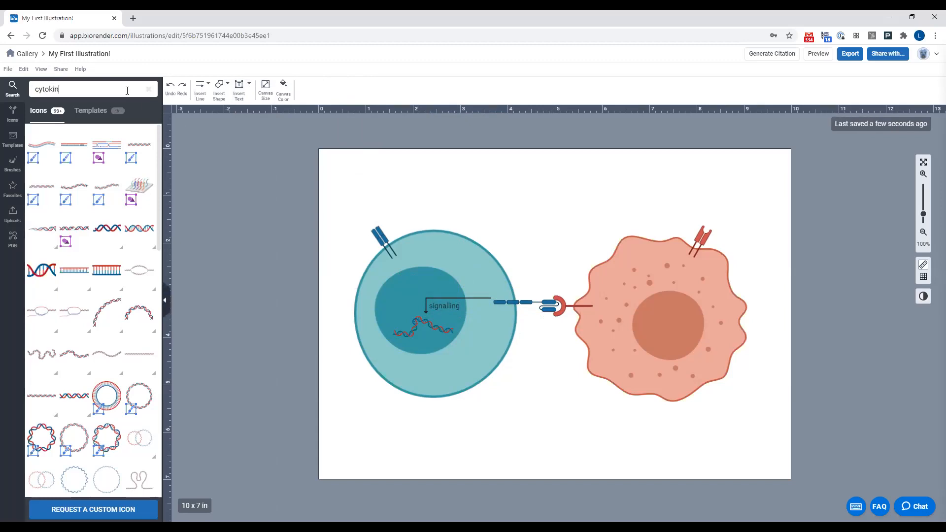
{"action": "mouse_move", "coordinate": [75, 191]}
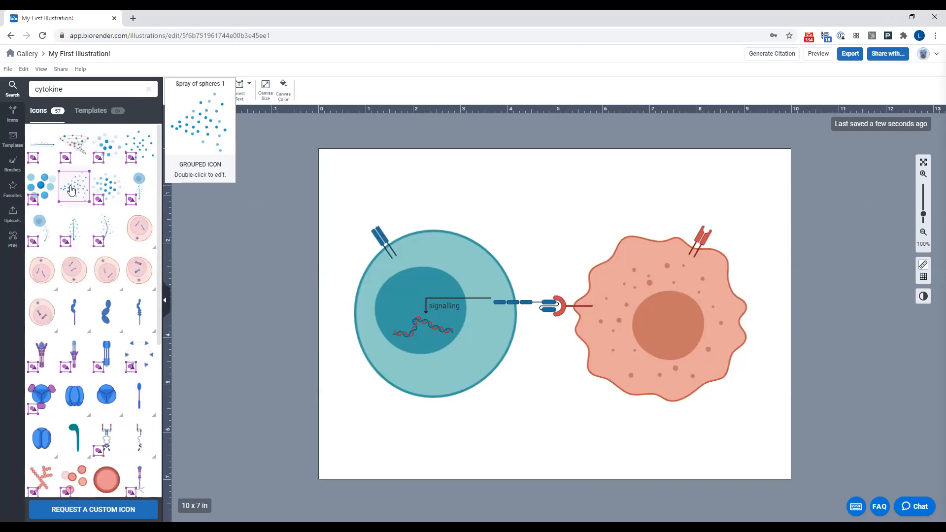
{"action": "left_click_drag", "start_coordinate": [89, 197], "coordinate": [480, 392]}
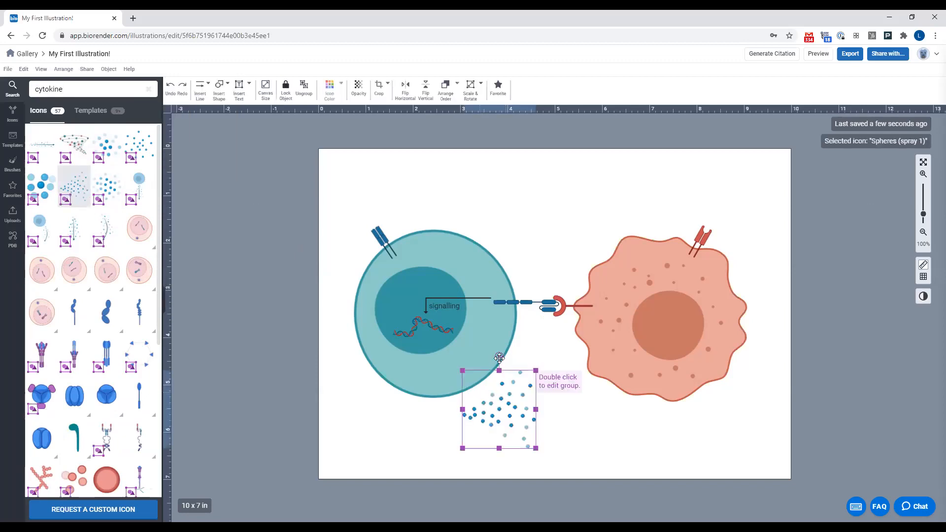
Enlarge the sphere spray and rotate it clockwise so it fans out from the T-cell's lower edge.
{"action": "mouse_move", "coordinate": [536, 370]}
{"action": "left_mouse_down"}
{"action": "mouse_move", "coordinate": [544, 356]}
{"action": "mouse_move", "coordinate": [511, 349]}
{"action": "left_mouse_up"}
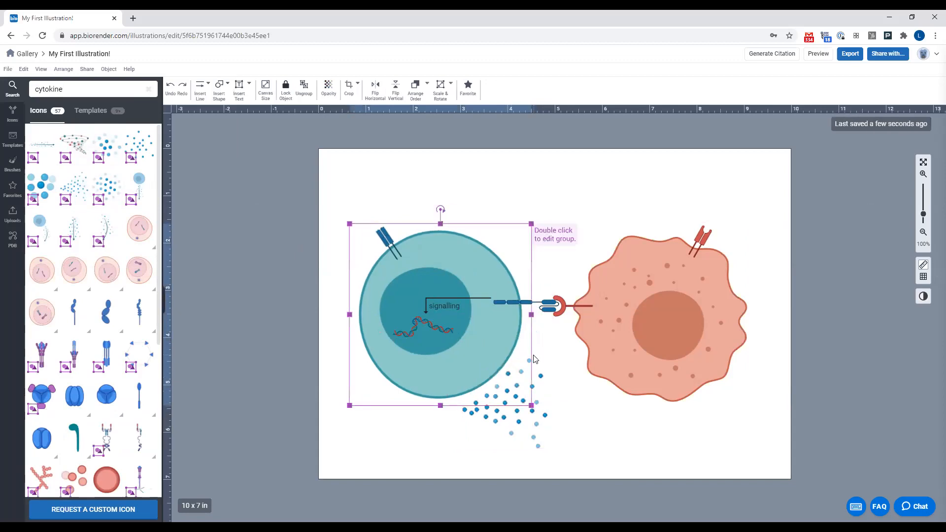
{"action": "left_click", "coordinate": [534, 358]}
{"action": "left_click_drag", "start_coordinate": [505, 344], "coordinate": [543, 359]}
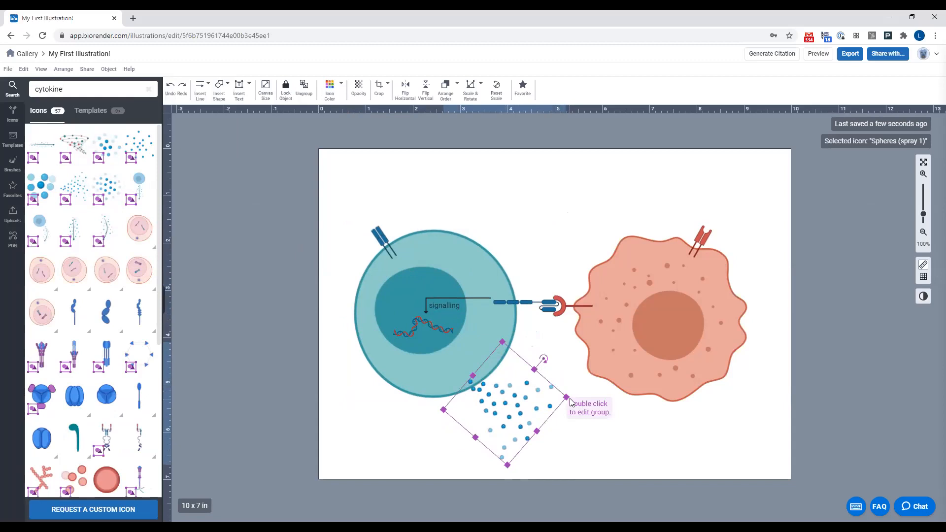
{"action": "left_click_drag", "start_coordinate": [567, 397], "coordinate": [575, 390]}
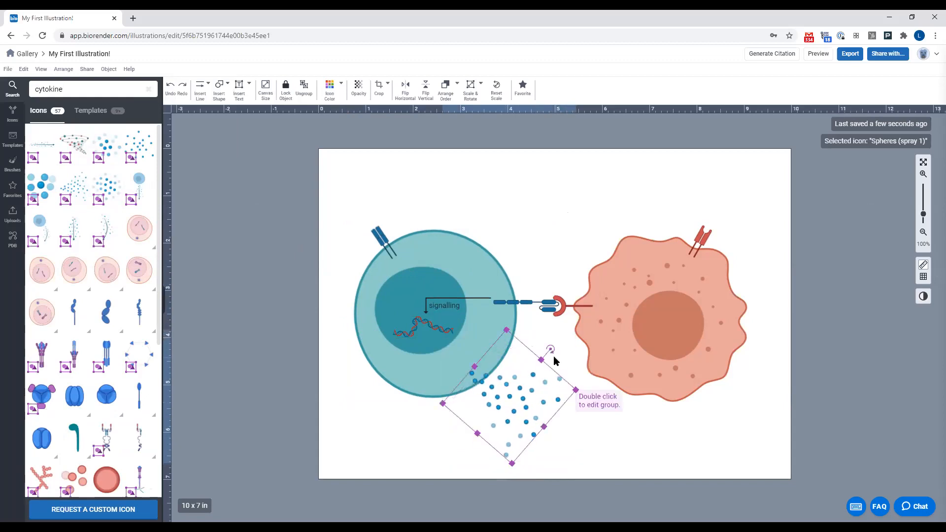
{"action": "left_click_drag", "start_coordinate": [550, 347], "coordinate": [547, 345]}
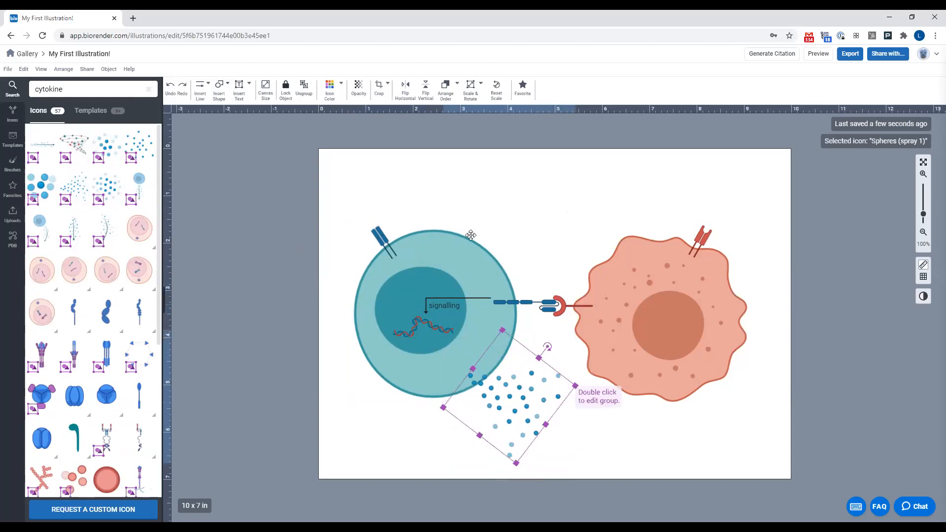
Draw a curved arrow from the T-cell's lower edge across the sphere spray to below the cancer cell's near side.
{"action": "left_click", "coordinate": [199, 91]}
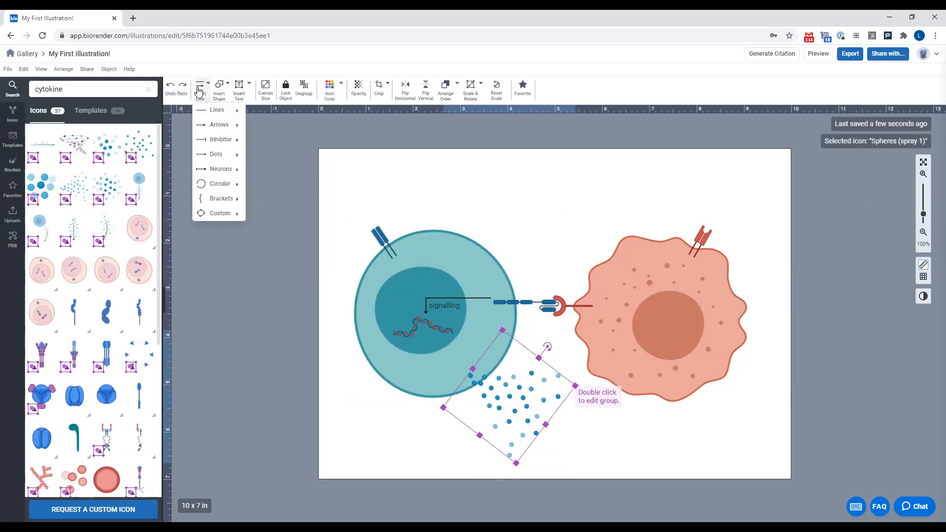
{"action": "mouse_move", "coordinate": [218, 131]}
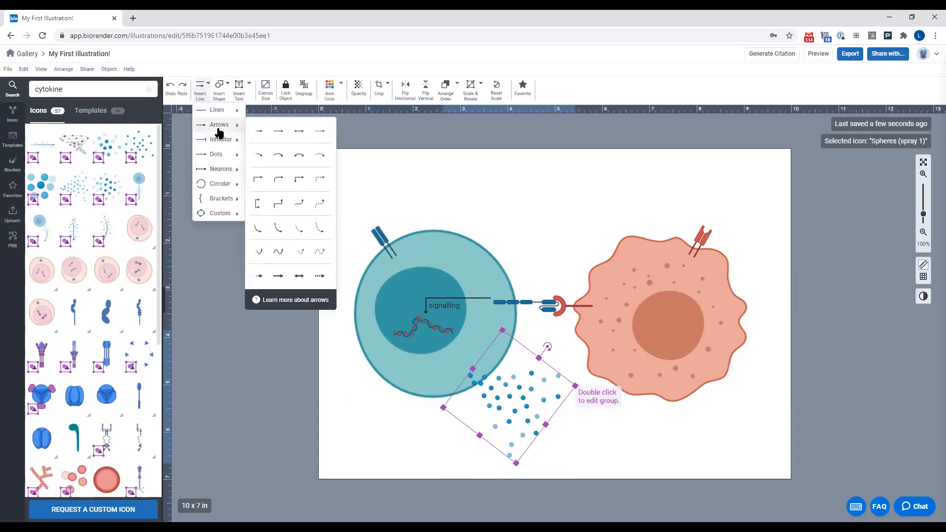
{"action": "left_click", "coordinate": [258, 155]}
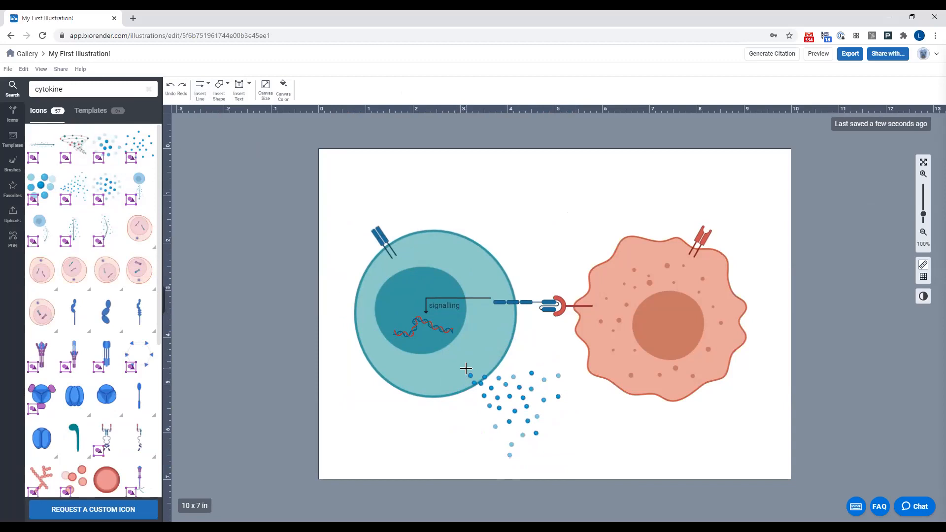
{"action": "mouse_move", "coordinate": [466, 368]}
{"action": "left_mouse_down"}
{"action": "mouse_move", "coordinate": [483, 395]}
{"action": "mouse_move", "coordinate": [539, 433]}
{"action": "mouse_move", "coordinate": [591, 424]}
{"action": "left_mouse_up"}
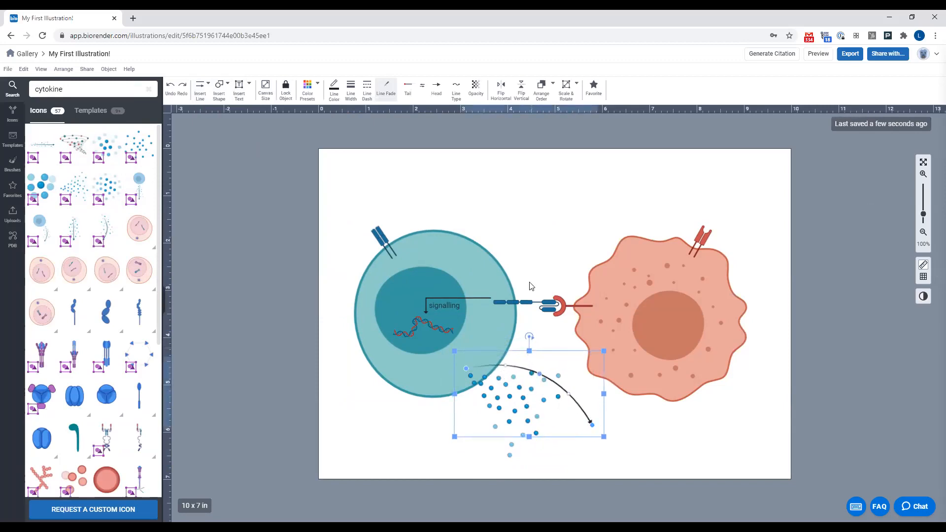
Flip the curved arrow vertically, then rotate and shift it so it sweeps from the T-cell through the spheres toward the cancer cell.
{"action": "left_click", "coordinate": [521, 90]}
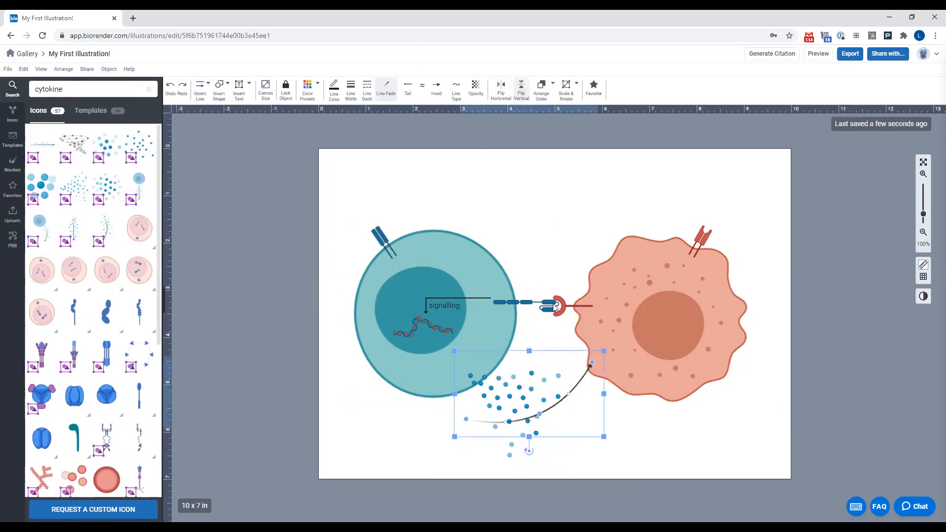
{"action": "left_click_drag", "start_coordinate": [528, 450], "coordinate": [506, 429]}
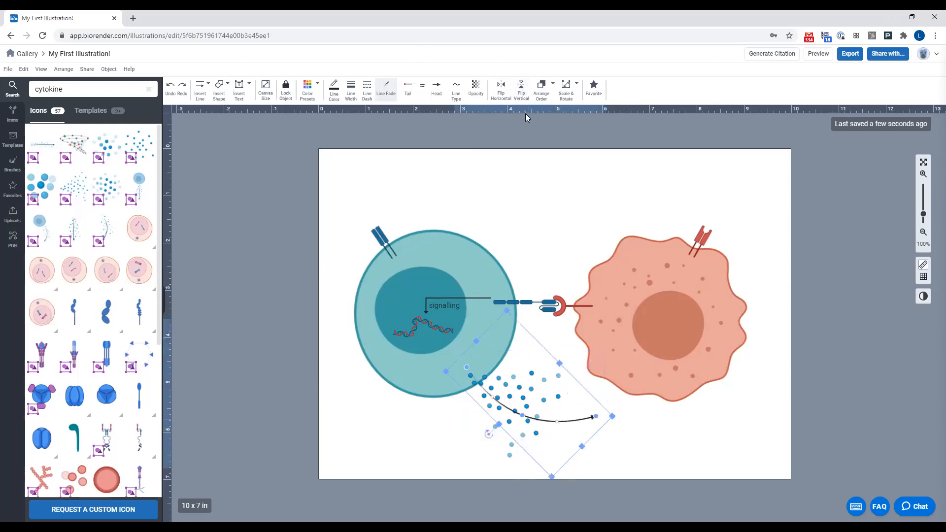
{"action": "left_click_drag", "start_coordinate": [569, 420], "coordinate": [570, 407]}
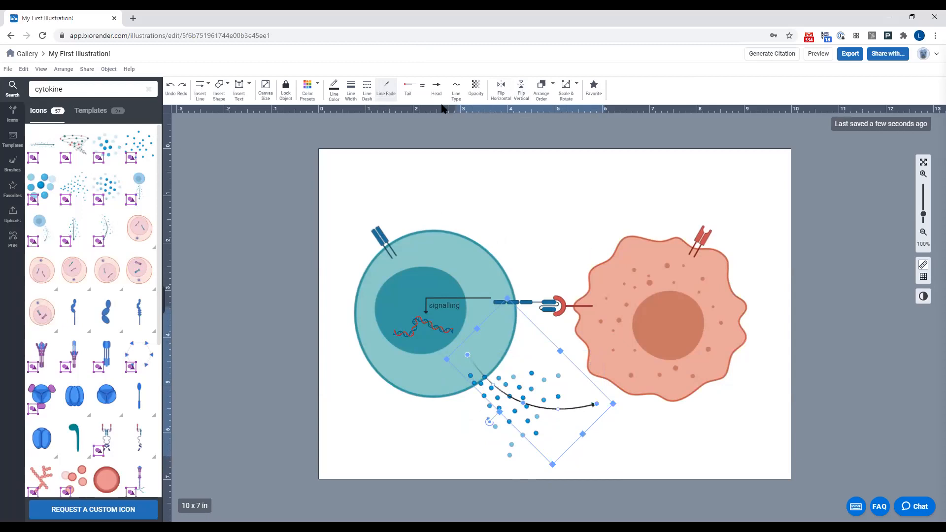
Set the curved arrow's line width to 9 pt and shorten the arrow so its head ends just past the spheres.
{"action": "left_click", "coordinate": [351, 88]}
{"action": "left_click_drag", "start_coordinate": [384, 112], "coordinate": [388, 114]}
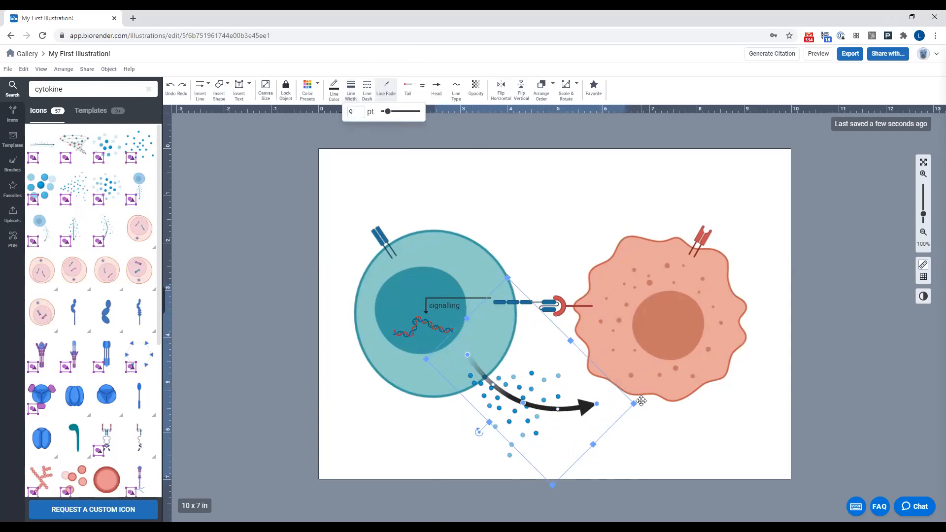
{"action": "left_click_drag", "start_coordinate": [634, 403], "coordinate": [549, 410]}
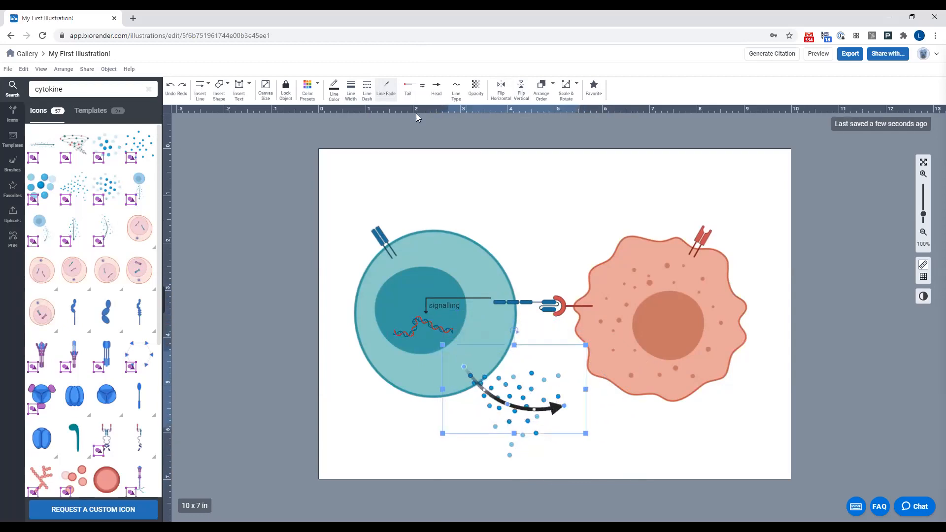
Recolour the curved arrow with the teal sampled from the T-cell's nucleus and deselect it.
{"action": "left_click", "coordinate": [335, 91]}
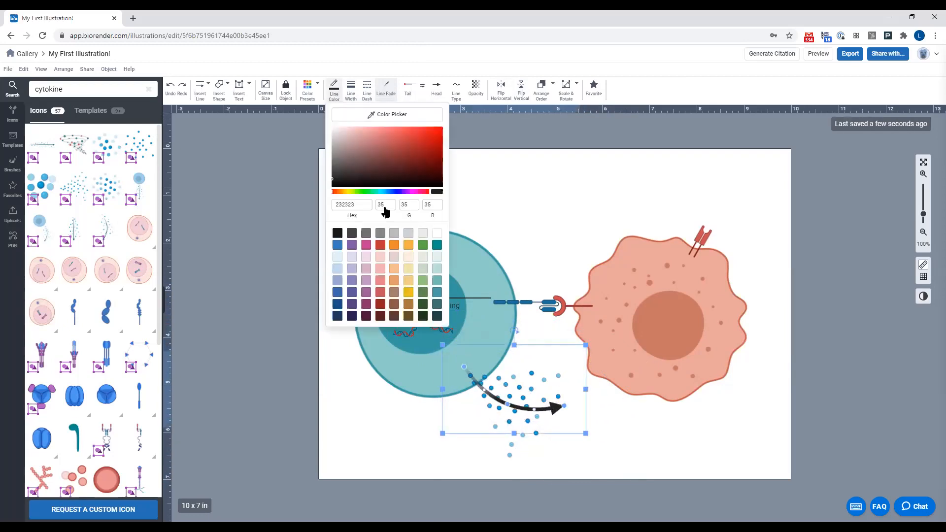
{"action": "left_click", "coordinate": [389, 118]}
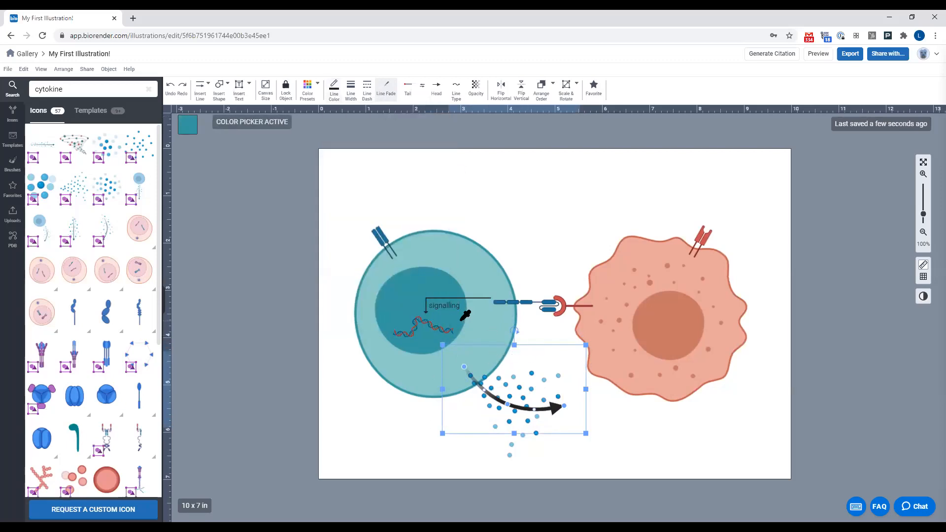
{"action": "left_click", "coordinate": [461, 320]}
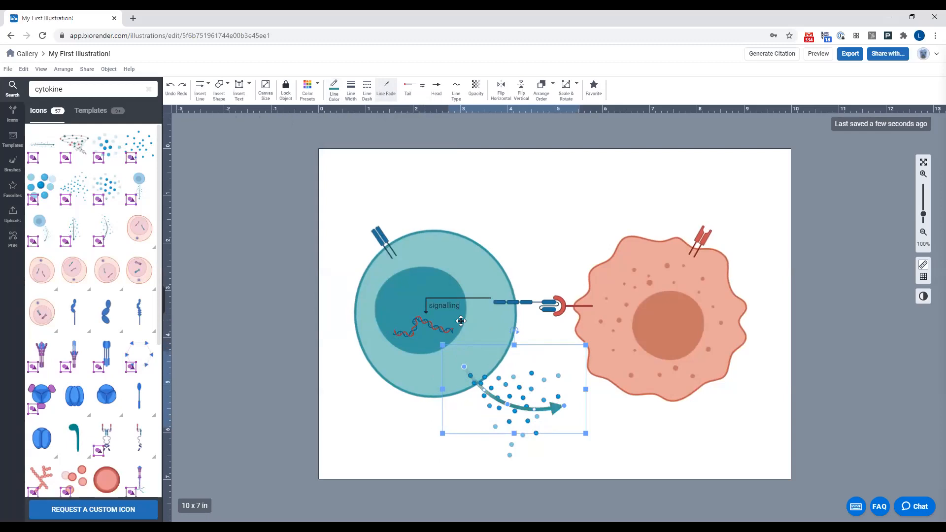
{"action": "left_click", "coordinate": [520, 238]}
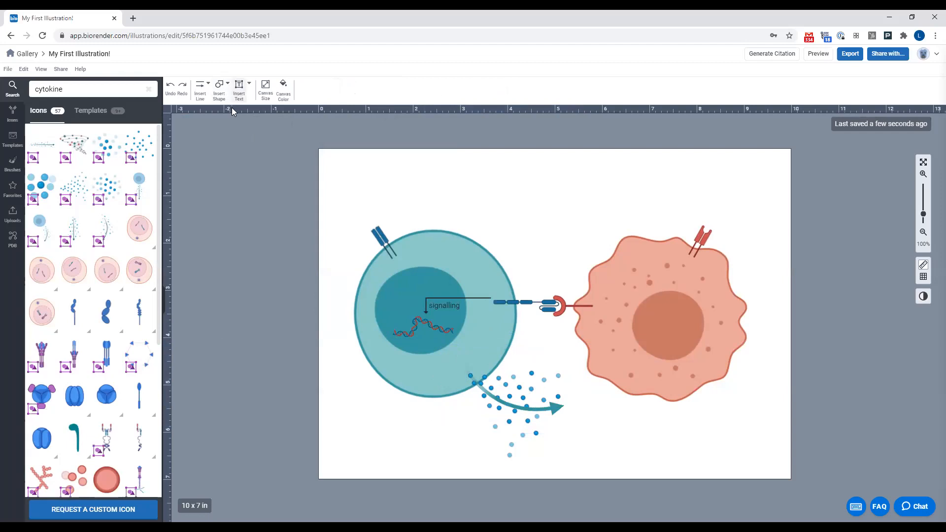
Add a 20 pt subheading reading "T-Cell" above the T-cell.
{"action": "left_click", "coordinate": [249, 84]}
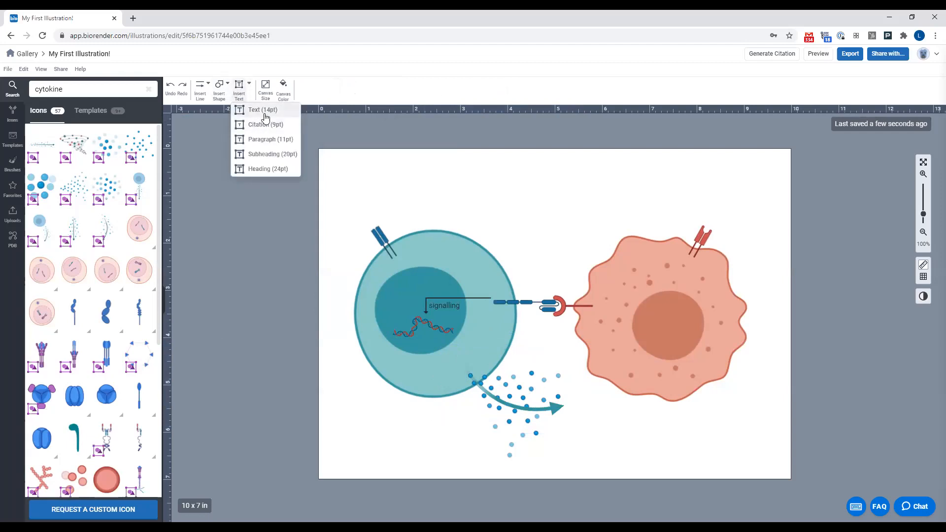
{"action": "left_click", "coordinate": [268, 154]}
{"action": "left_click", "coordinate": [412, 203]}
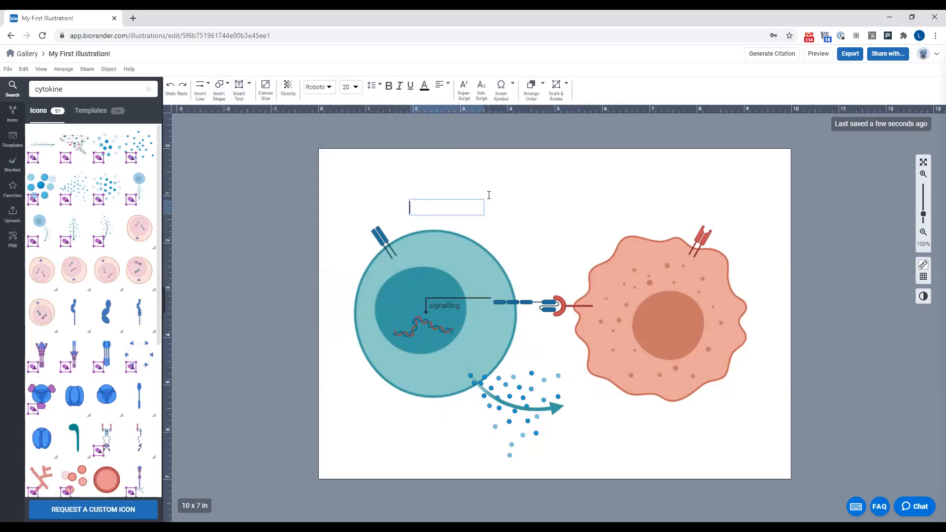
{"action": "type", "text": "T-Cell"}
Make the T-Cell label bold, colour it with the teal sampled from the T-cell's nucleus, and move it just above the cell.
{"action": "key", "text": "ctrl+a"}
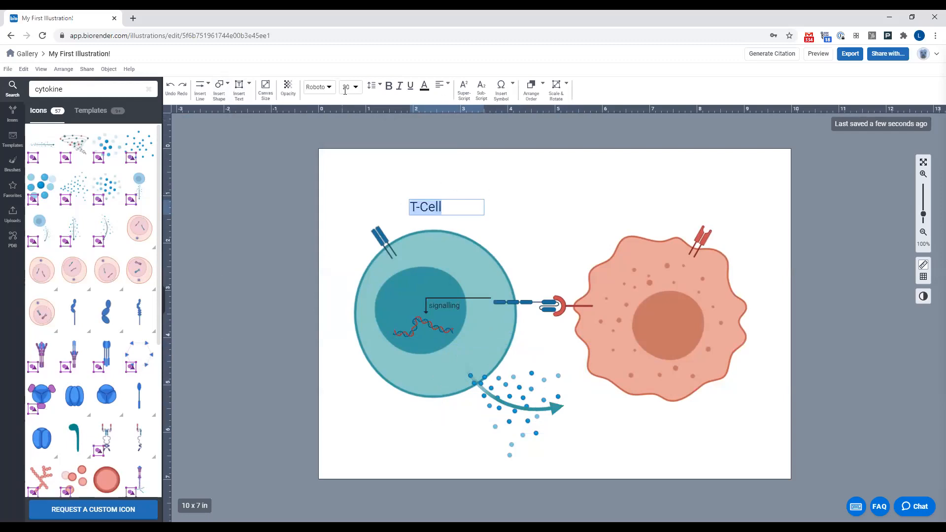
{"action": "left_click", "coordinate": [388, 89]}
{"action": "left_click", "coordinate": [424, 88]}
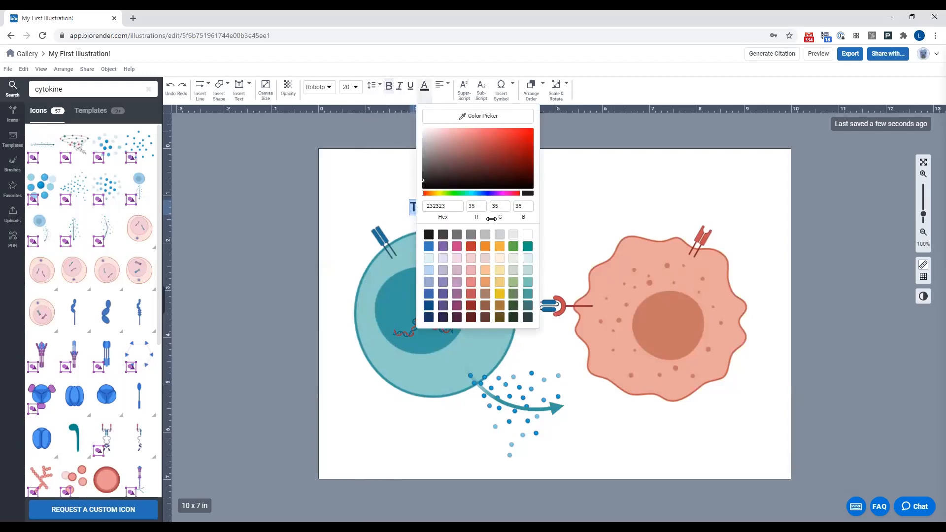
{"action": "left_click", "coordinate": [474, 117]}
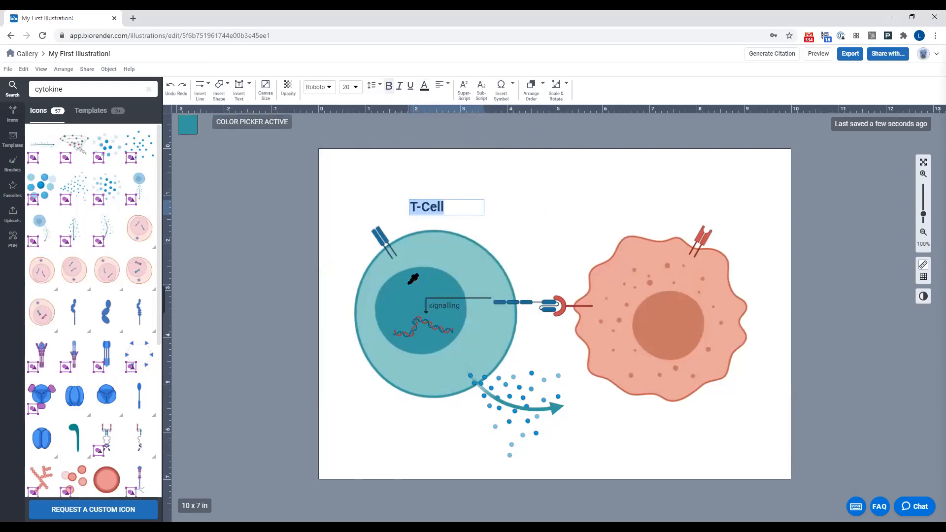
{"action": "left_click", "coordinate": [411, 282]}
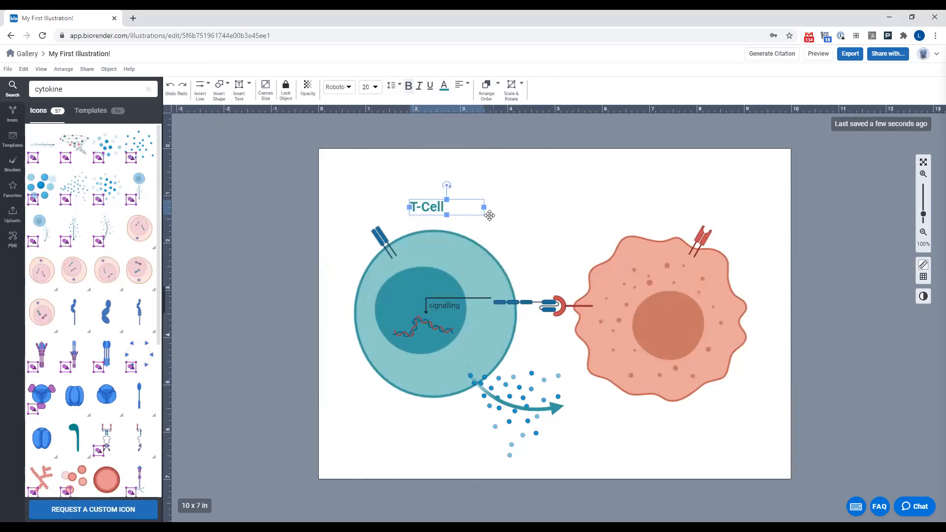
{"action": "left_click_drag", "start_coordinate": [432, 205], "coordinate": [438, 212]}
{"action": "left_click", "coordinate": [587, 185]}
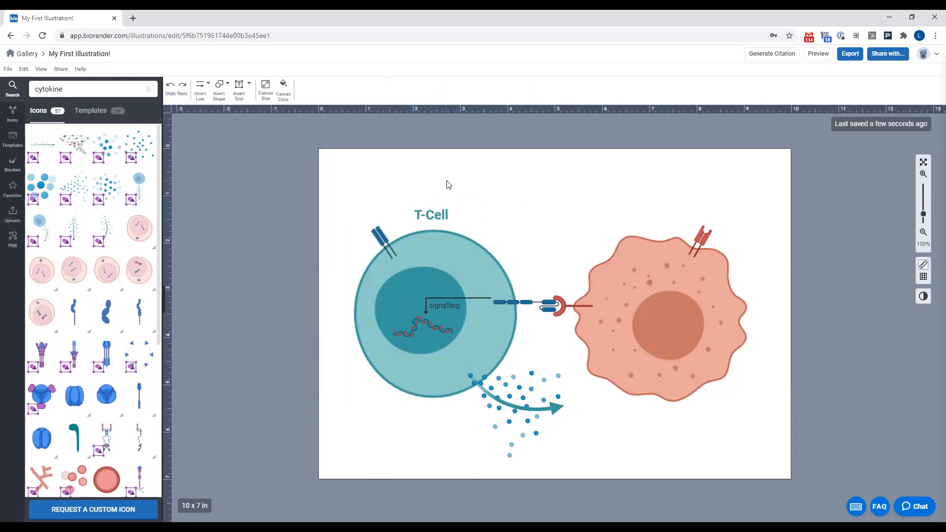
Add a 20 pt subheading reading "Tumor Cell" above the cancer cell.
{"action": "left_click", "coordinate": [246, 93]}
{"action": "left_click", "coordinate": [277, 168]}
{"action": "left_click_drag", "start_coordinate": [652, 196], "coordinate": [727, 213]}
{"action": "type", "text": "Tumor Cell"}
Make the Tumor Cell label bold, colour it with the orange sampled from the cancer cell's nucleus, and align it level with the T-Cell label.
{"action": "key", "text": "ctrl+a"}
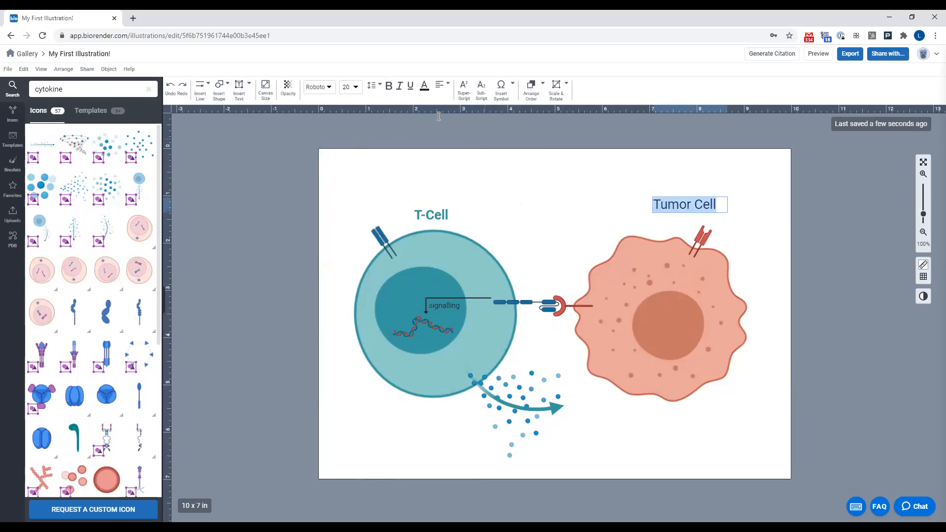
{"action": "left_click", "coordinate": [390, 88]}
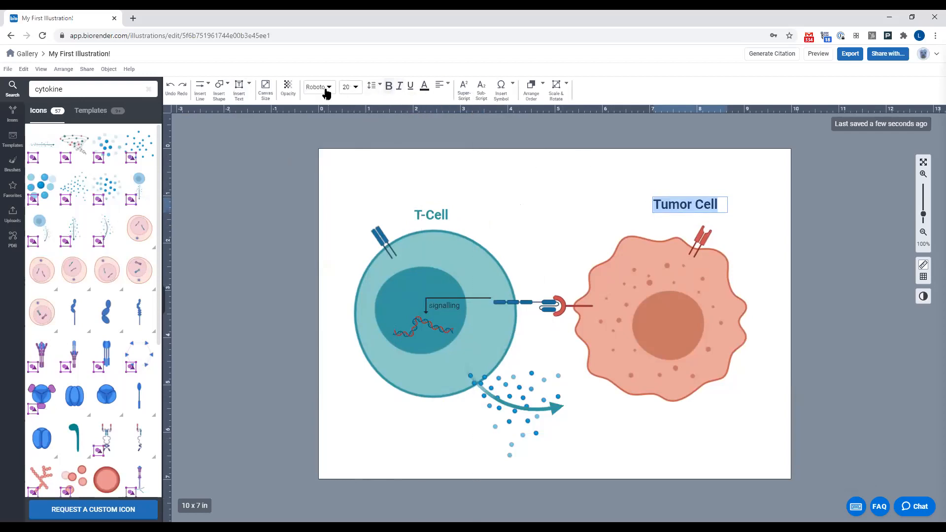
{"action": "left_click", "coordinate": [423, 86]}
{"action": "left_click", "coordinate": [480, 121]}
{"action": "left_click", "coordinate": [667, 299]}
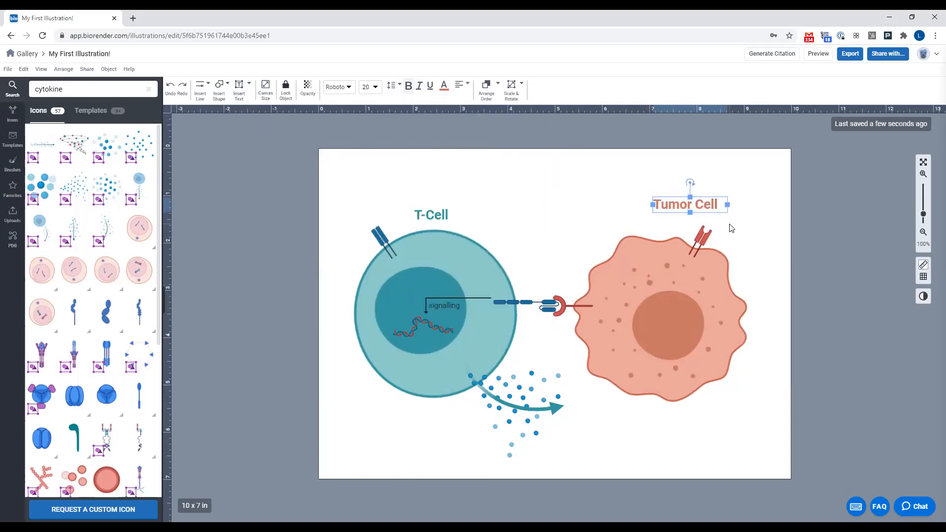
{"action": "left_click_drag", "start_coordinate": [706, 200], "coordinate": [673, 211]}
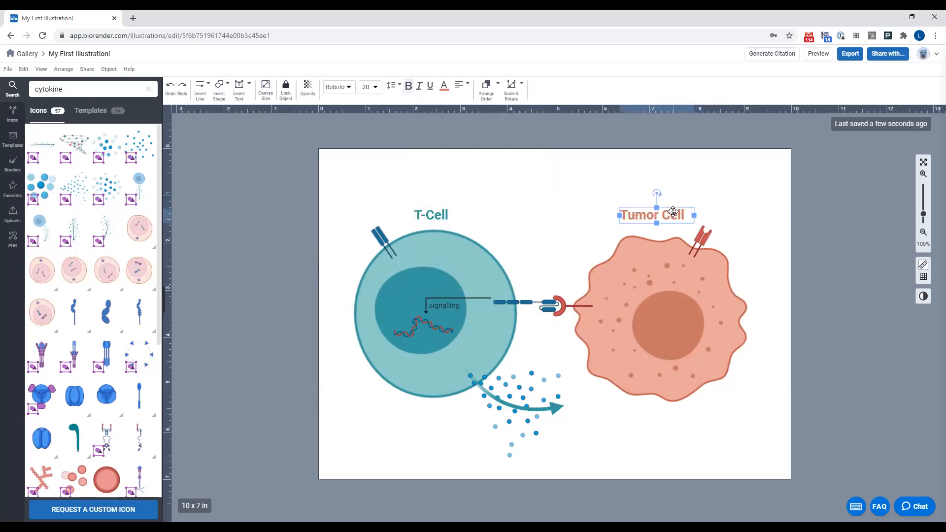
{"action": "left_click", "coordinate": [747, 204]}
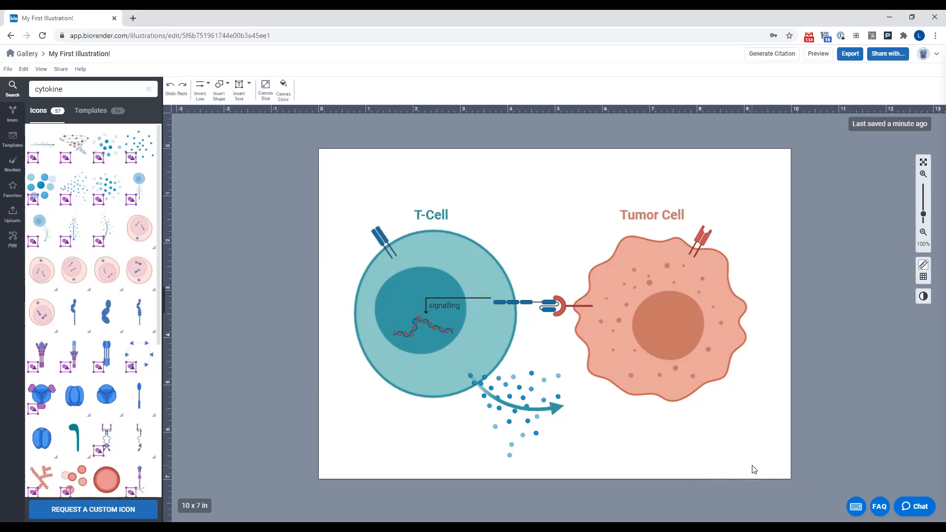
Save the entire illustration as a favorite, open the personal favorites, and clear the selection.
{"action": "left_click_drag", "start_coordinate": [752, 465], "coordinate": [341, 187]}
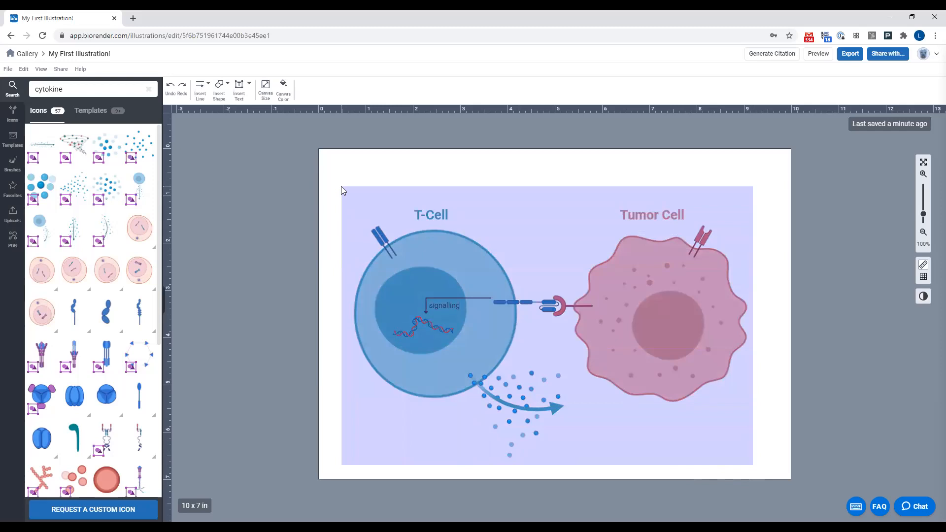
{"action": "left_click_drag", "start_coordinate": [341, 187], "coordinate": [342, 187]}
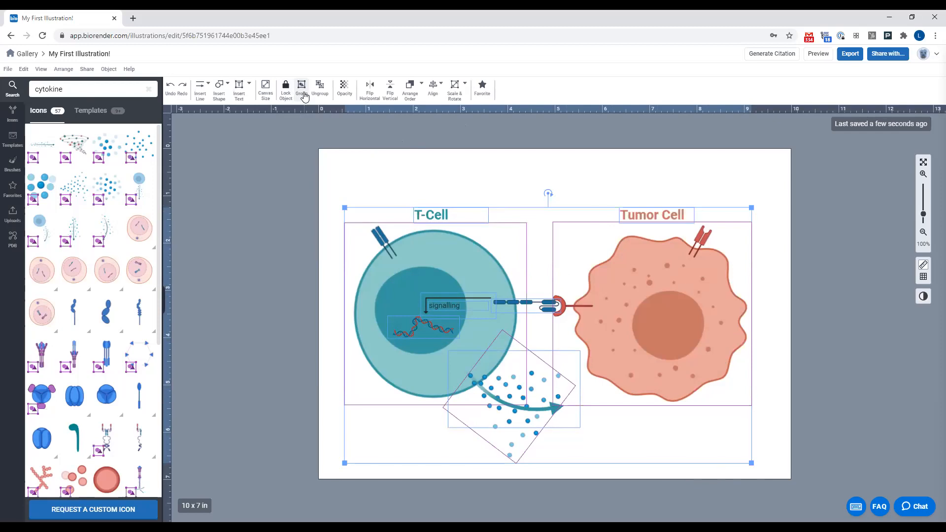
{"action": "left_click", "coordinate": [482, 96]}
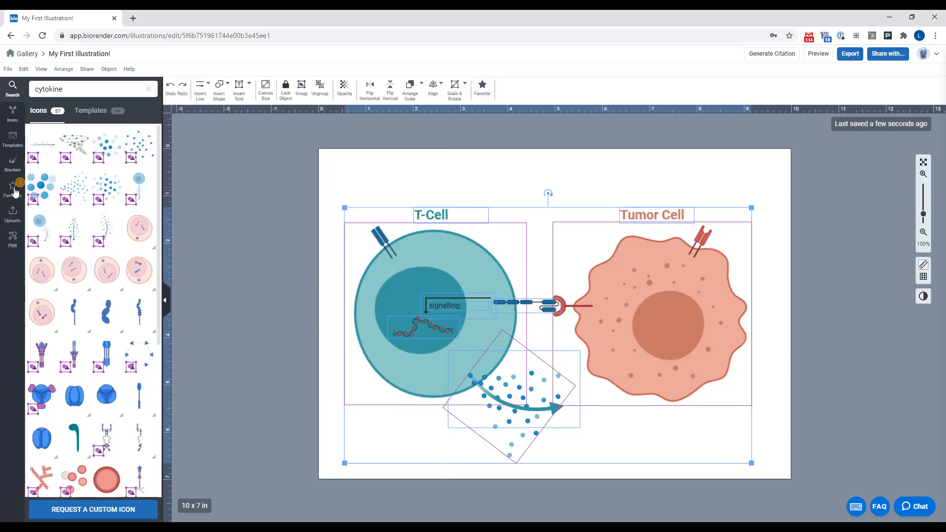
{"action": "left_click", "coordinate": [14, 190]}
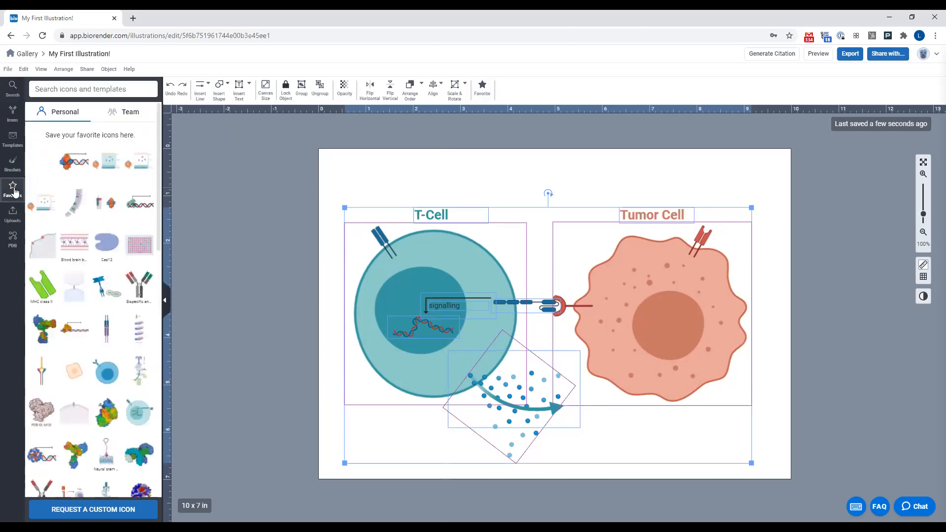
{"action": "left_click", "coordinate": [753, 458]}
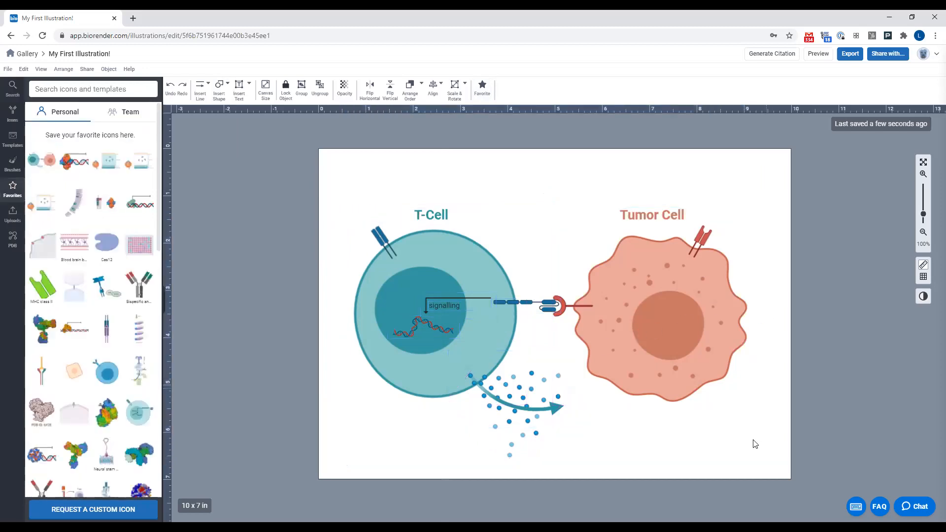
Delete everything on the canvas, insert the saved illustration from the favorites, and scale it down into the canvas's upper-left area.
{"action": "left_click_drag", "start_coordinate": [753, 460], "coordinate": [322, 186]}
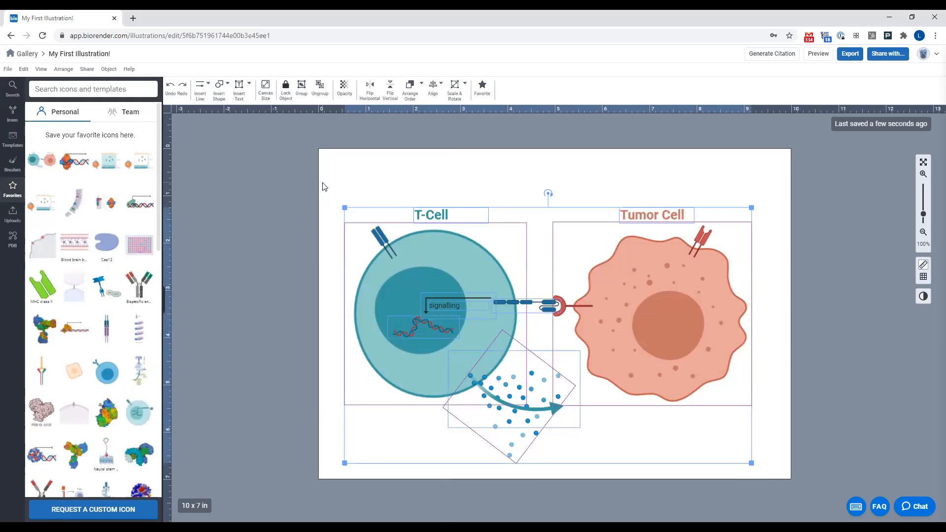
{"action": "key", "text": "Delete"}
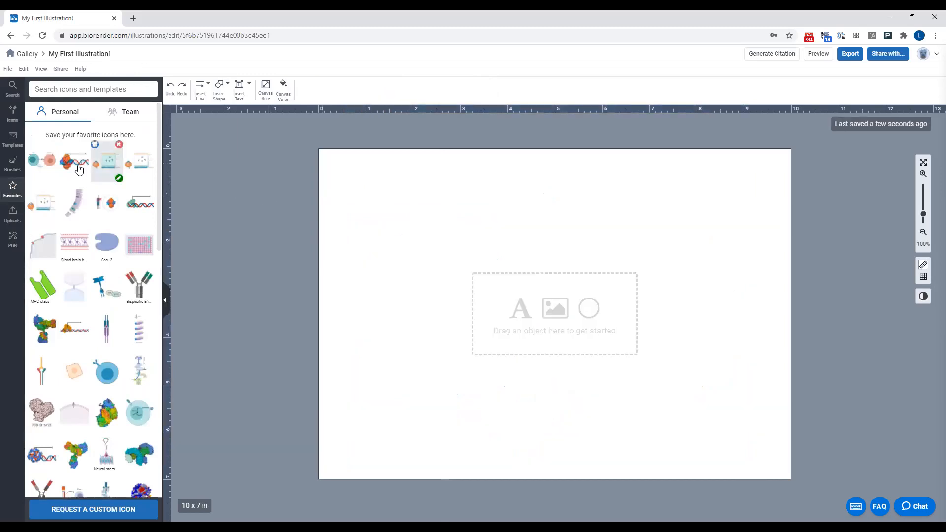
{"action": "mouse_move", "coordinate": [42, 162]}
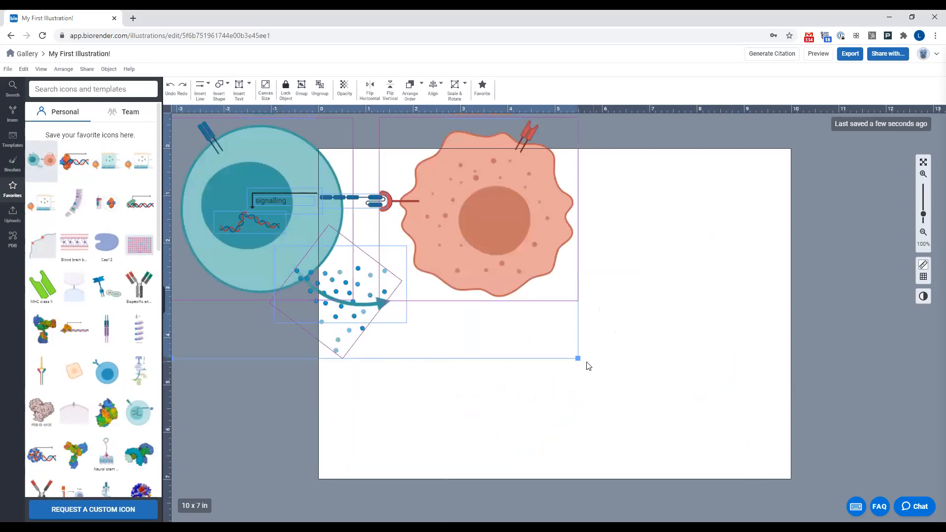
{"action": "left_click_drag", "start_coordinate": [576, 358], "coordinate": [386, 236]}
{"action": "left_click_drag", "start_coordinate": [355, 184], "coordinate": [520, 254]}
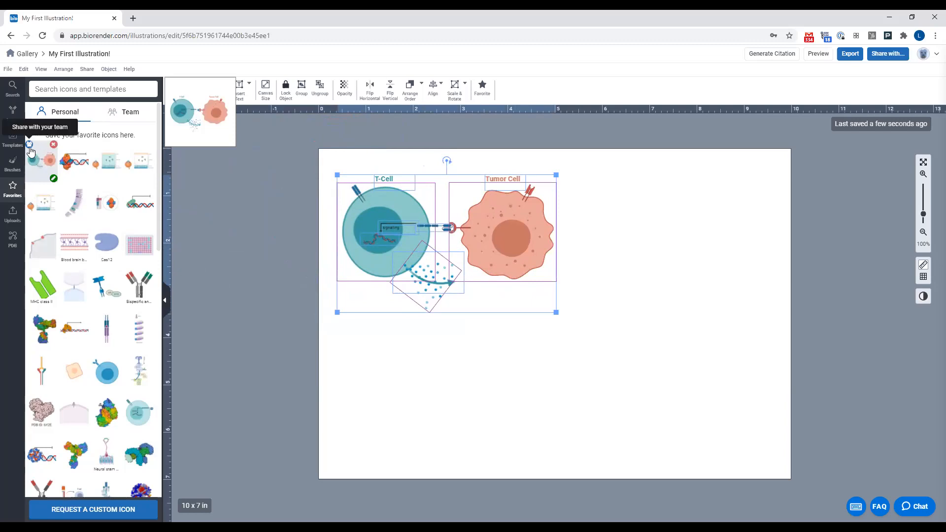
Share the saved illustration favorite with the team "test" and open the team favorites.
{"action": "left_click", "coordinate": [29, 147]}
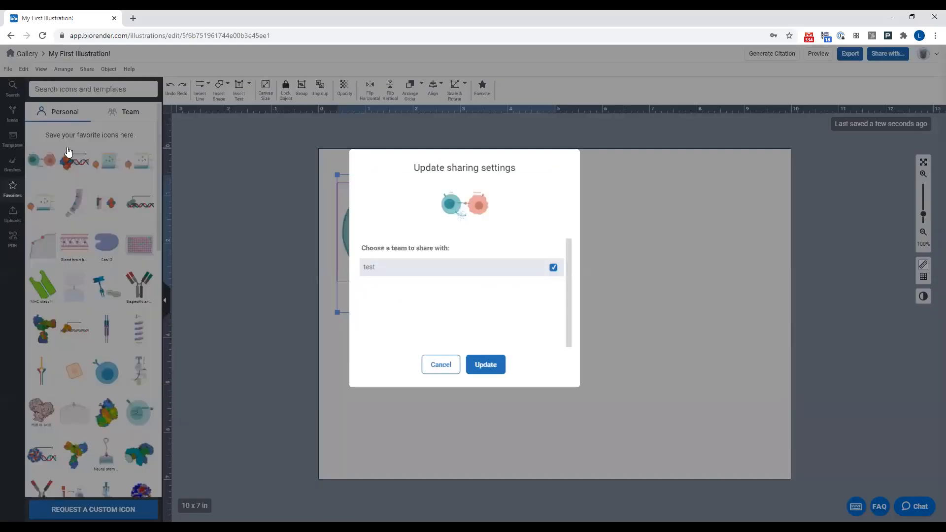
{"action": "left_click", "coordinate": [478, 376]}
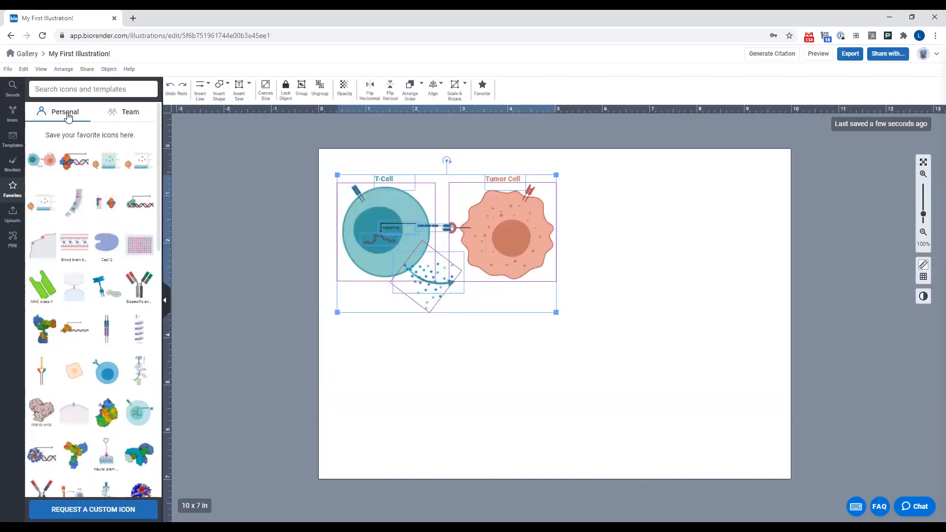
{"action": "left_click", "coordinate": [107, 115]}
{"action": "mouse_move", "coordinate": [45, 165]}
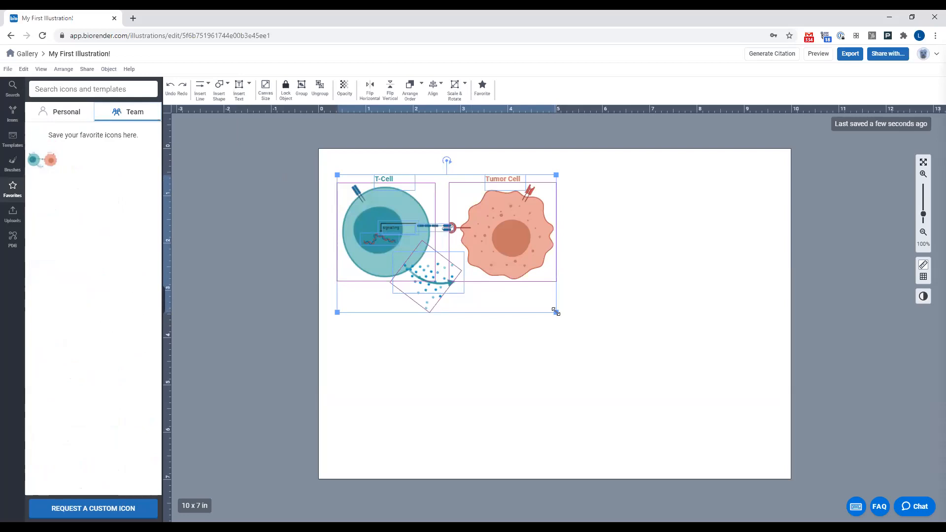
Scale the illustration down further to about 3.6 in wide in the canvas's upper-left area and deselect it.
{"action": "left_click_drag", "start_coordinate": [555, 311], "coordinate": [512, 275]}
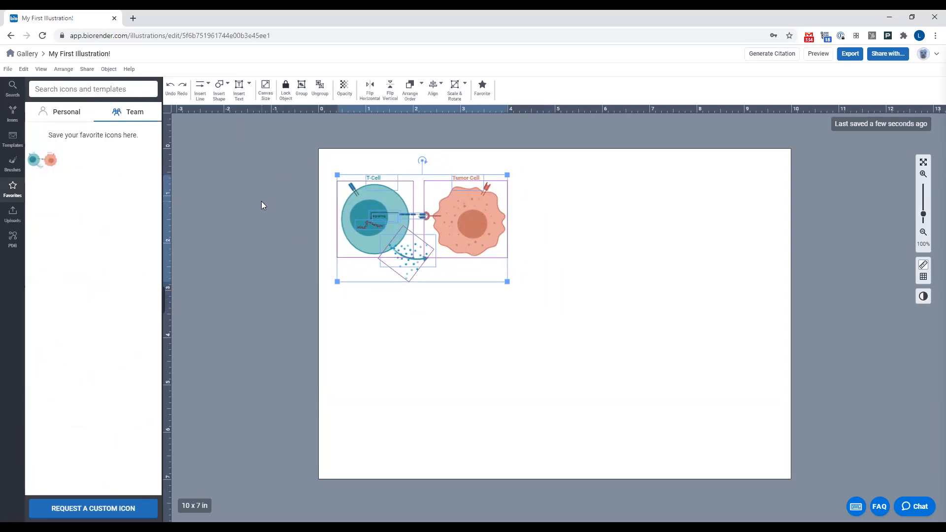
{"action": "left_click", "coordinate": [409, 323]}
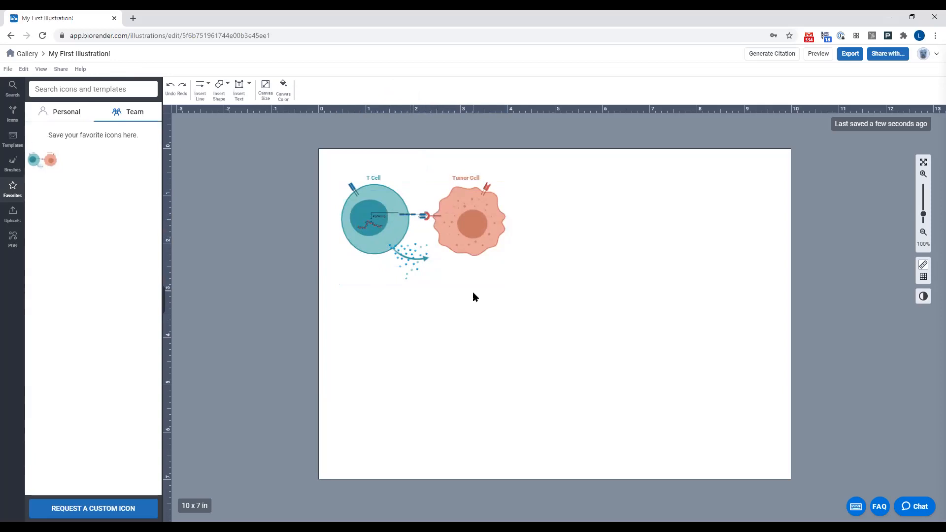
Search the icon library for "call out" and examine the callout shapes.
{"action": "left_click", "coordinate": [6, 120]}
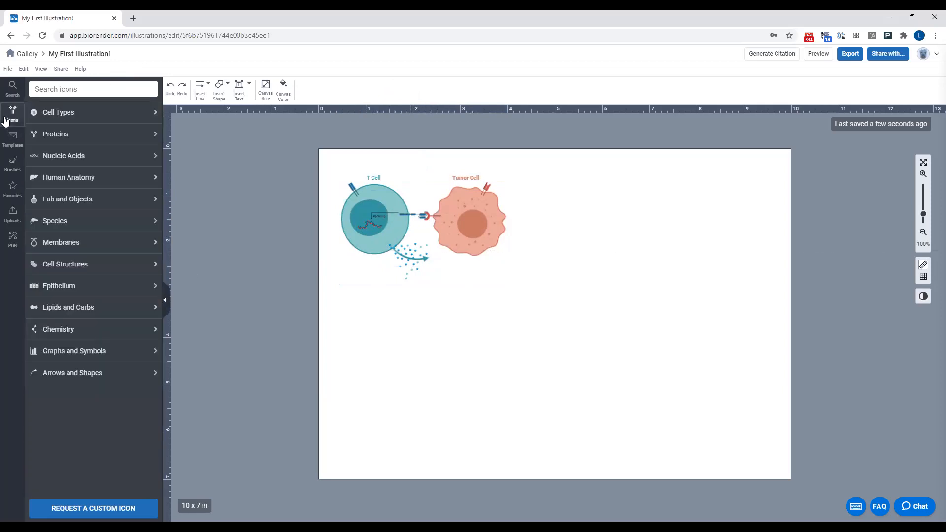
{"action": "left_click", "coordinate": [65, 93]}
{"action": "type", "text": "call out"}
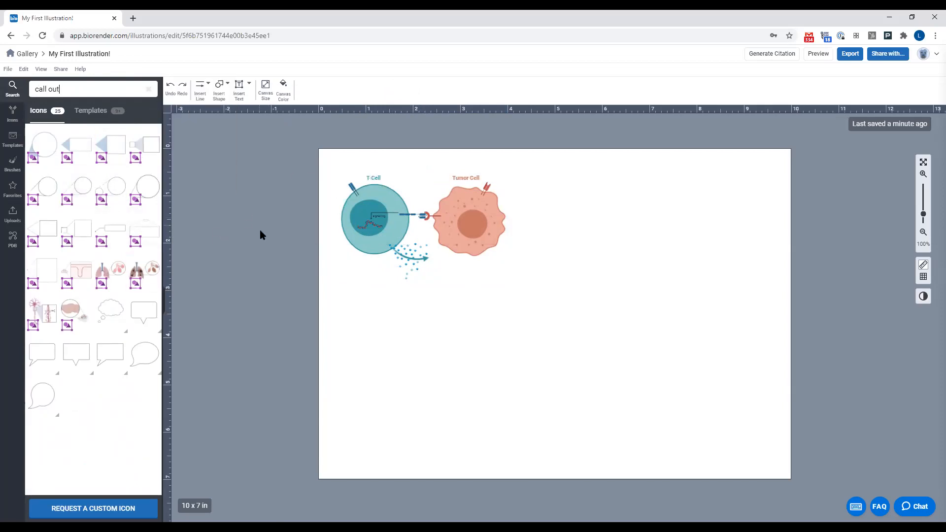
{"action": "mouse_move", "coordinate": [43, 148]}
Draw a rectangle about 4 in wide around the cell illustration and make its fill transparent.
{"action": "left_click", "coordinate": [219, 88]}
{"action": "mouse_move", "coordinate": [245, 112]}
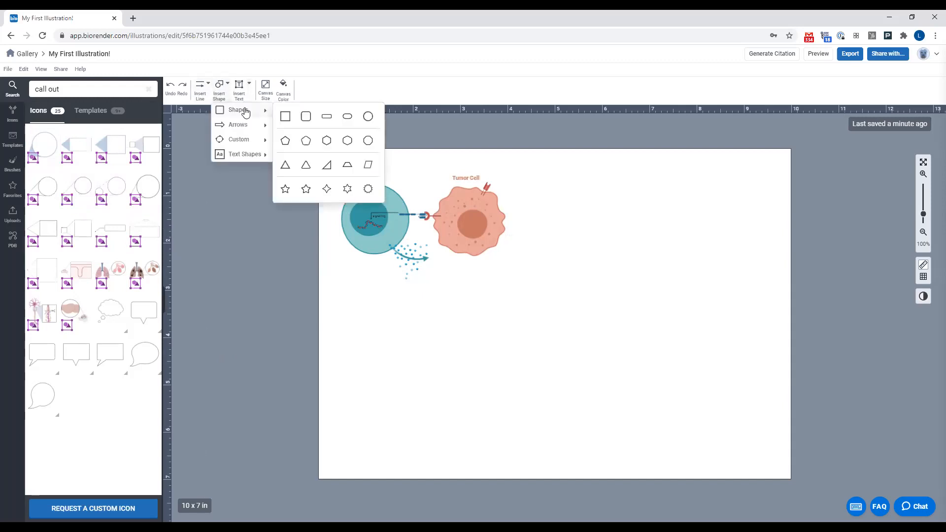
{"action": "left_click", "coordinate": [285, 116]}
{"action": "left_click_drag", "start_coordinate": [327, 171], "coordinate": [521, 284]}
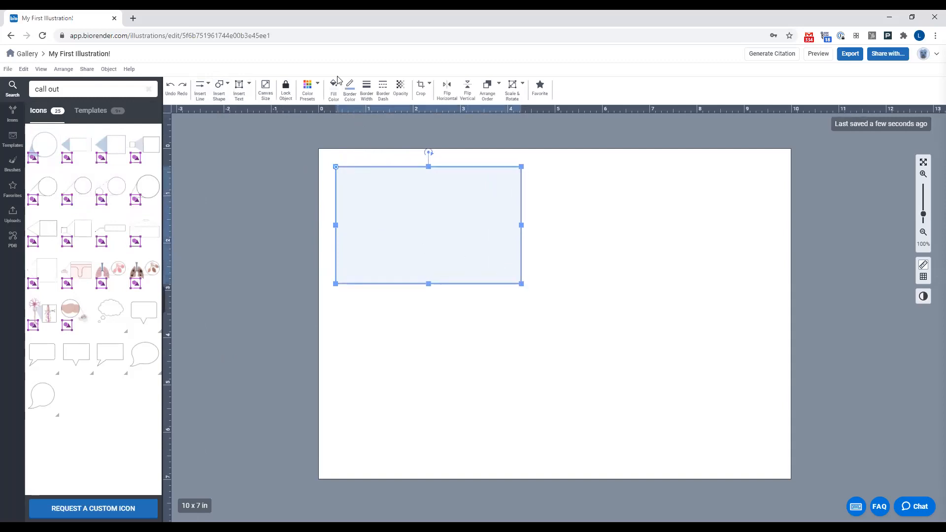
{"action": "left_click", "coordinate": [332, 91]}
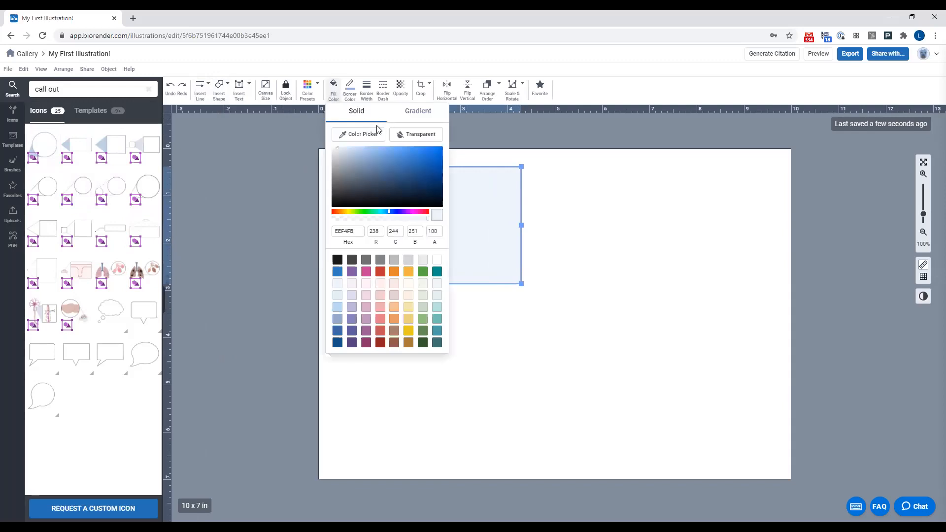
{"action": "left_click", "coordinate": [419, 141]}
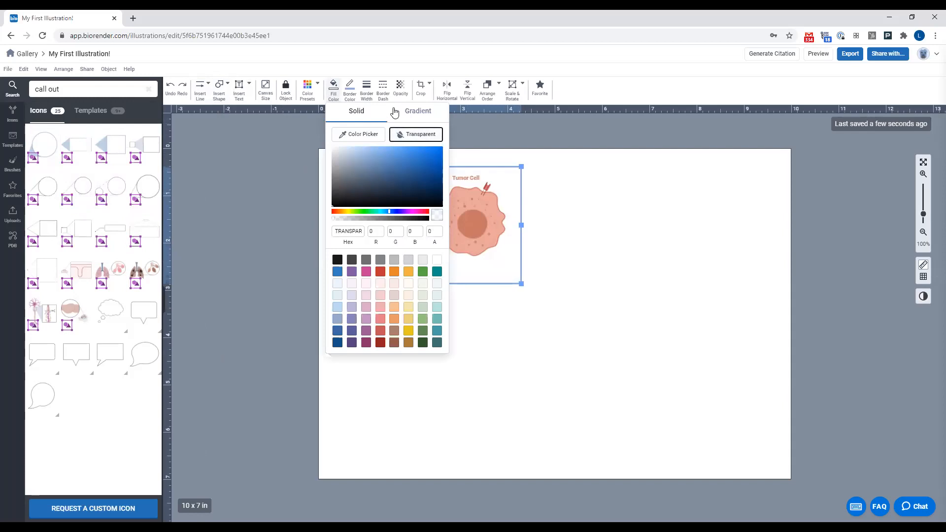
Colour the rectangle's border dark grey (707071) and shift the frame slightly left around the cells.
{"action": "left_click", "coordinate": [349, 89]}
{"action": "left_click", "coordinate": [353, 240]}
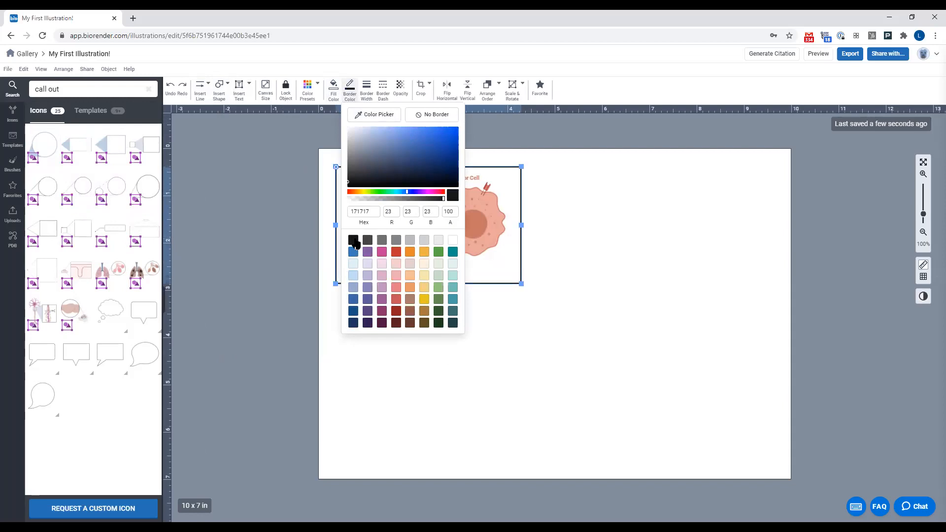
{"action": "left_click", "coordinate": [382, 241]}
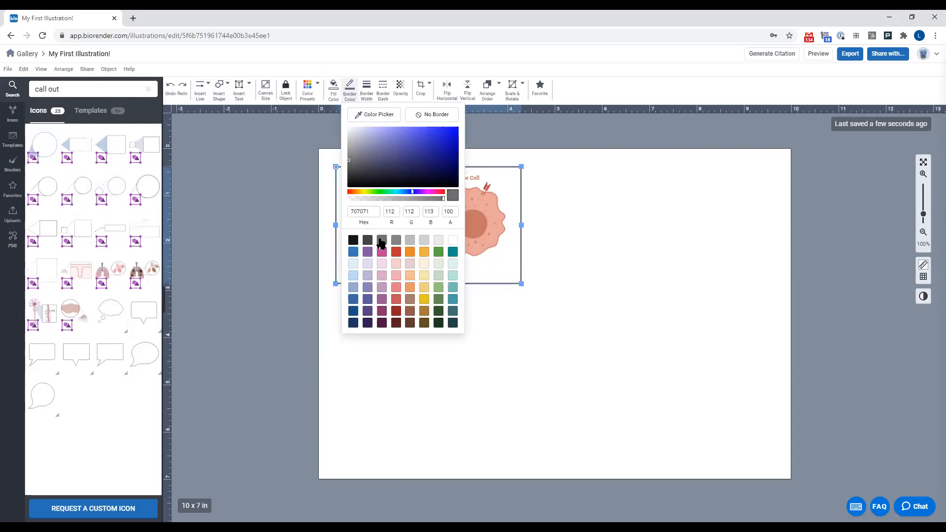
{"action": "left_click", "coordinate": [601, 212]}
{"action": "left_click", "coordinate": [519, 169]}
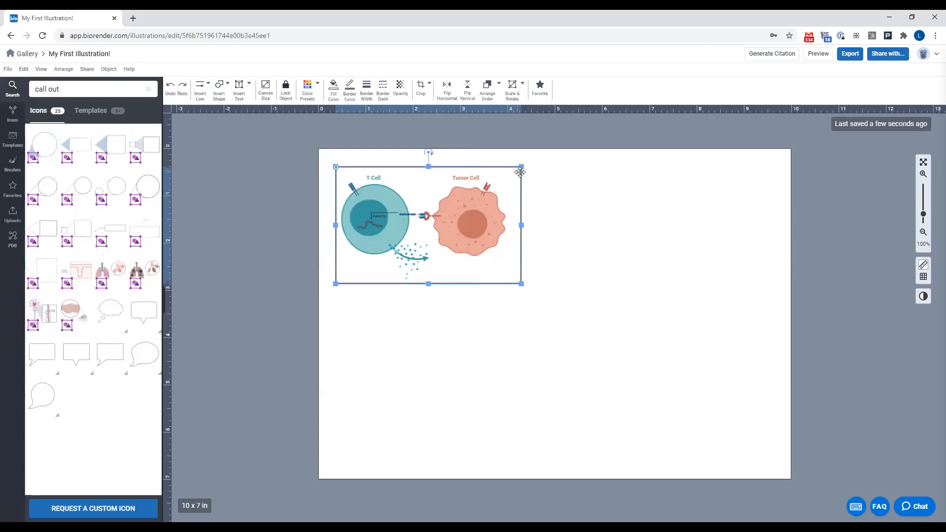
{"action": "left_click", "coordinate": [519, 181]}
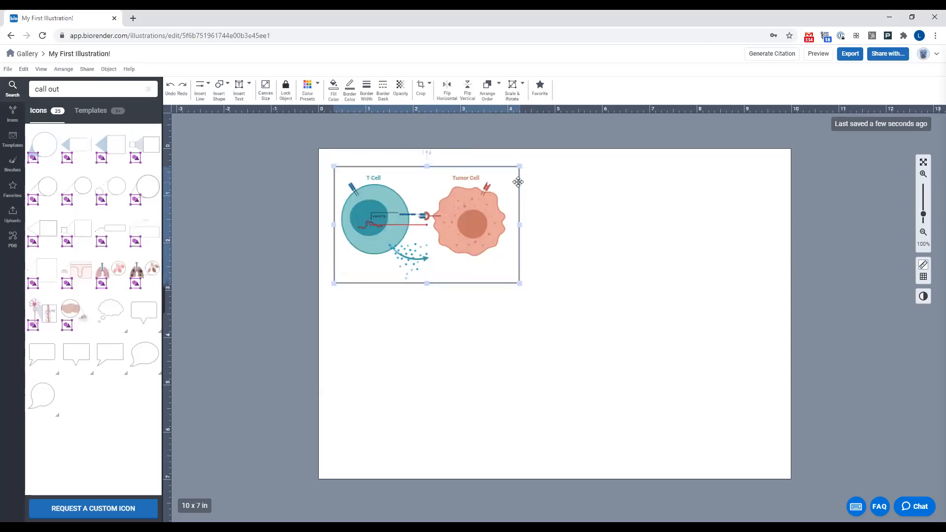
{"action": "left_click", "coordinate": [571, 190]}
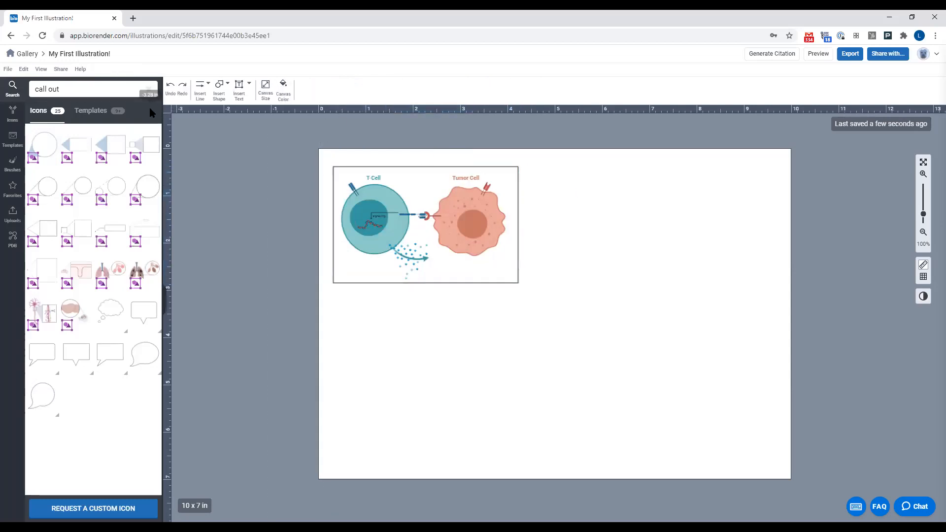
Draw a curved arrow from the frame's right edge, bending down into the empty area beside it.
{"action": "left_click", "coordinate": [200, 97]}
{"action": "mouse_move", "coordinate": [235, 130]}
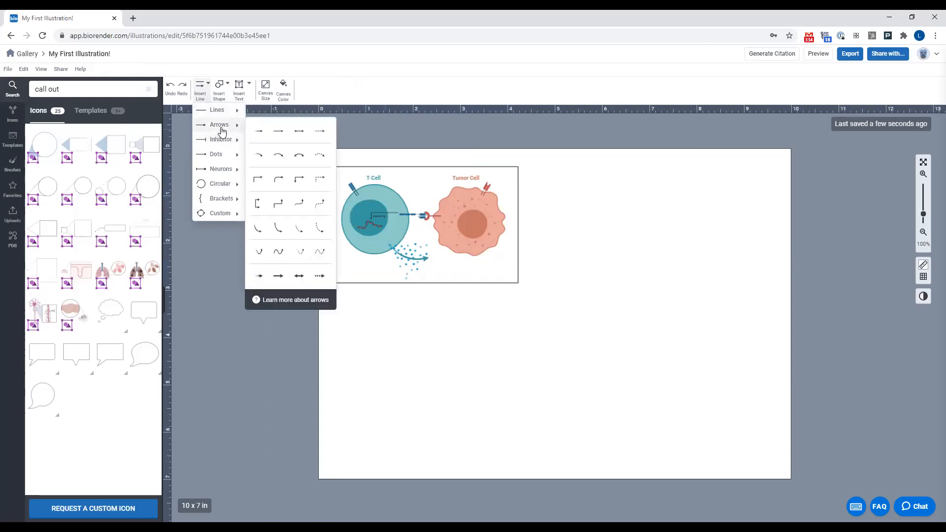
{"action": "left_click", "coordinate": [279, 156]}
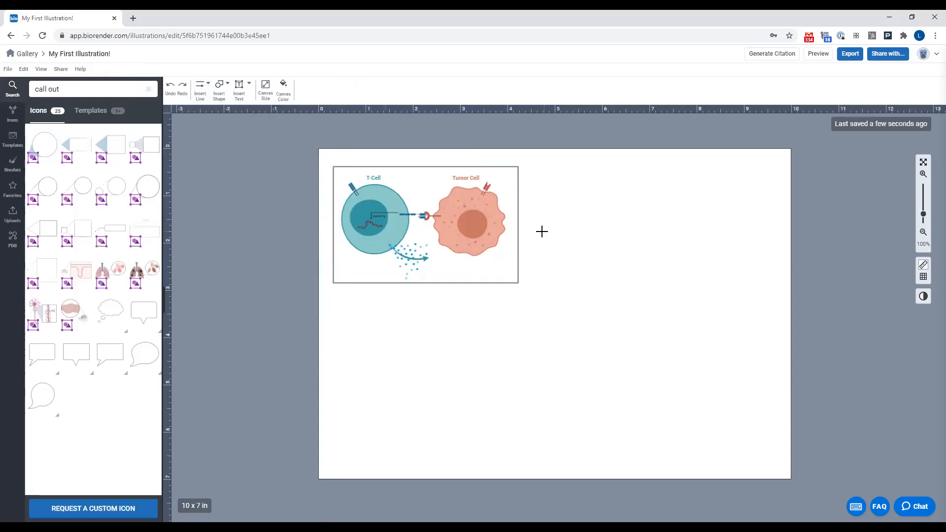
{"action": "left_click_drag", "start_coordinate": [523, 226], "coordinate": [588, 252]}
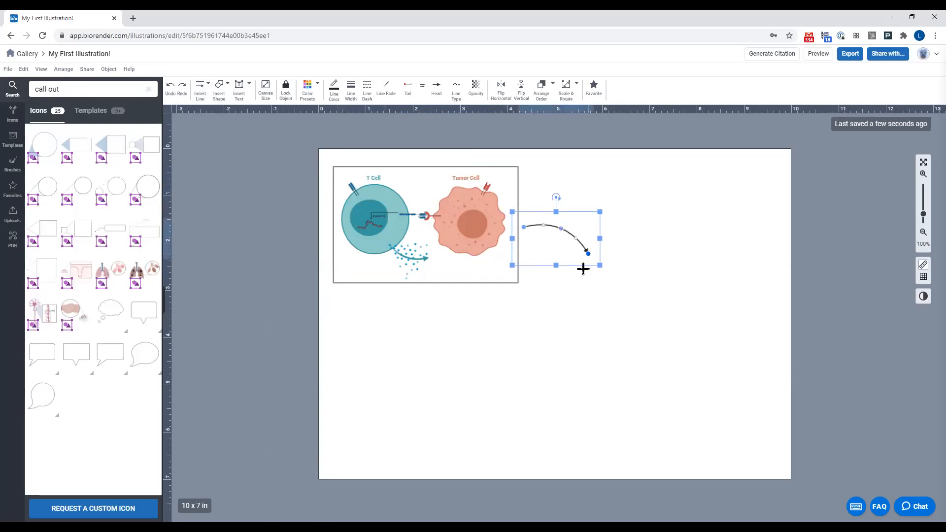
Select the framed illustration together with the arrow, move them slightly down the canvas, and clear the selection.
{"action": "left_click_drag", "start_coordinate": [709, 329], "coordinate": [346, 192]}
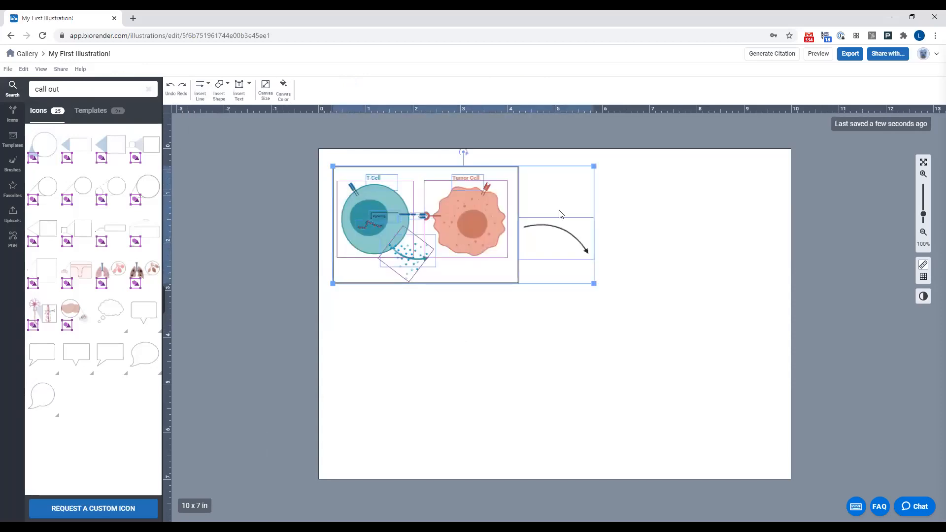
{"action": "left_click_drag", "start_coordinate": [513, 171], "coordinate": [510, 184]}
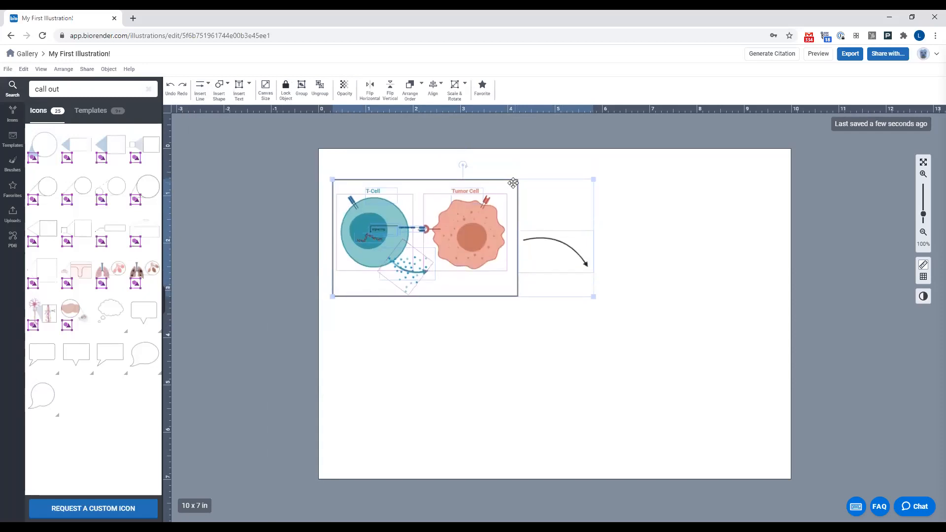
{"action": "left_click", "coordinate": [706, 222]}
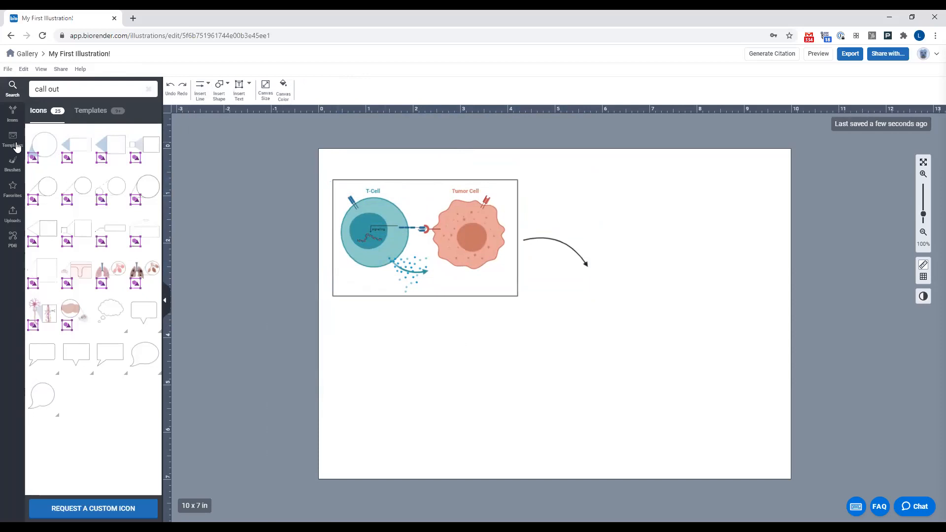
Search the templates for "interaction" and add Blank Pathway (2 Cell Interaction) to the existing illustration.
{"action": "left_click", "coordinate": [17, 146]}
{"action": "left_click", "coordinate": [99, 88]}
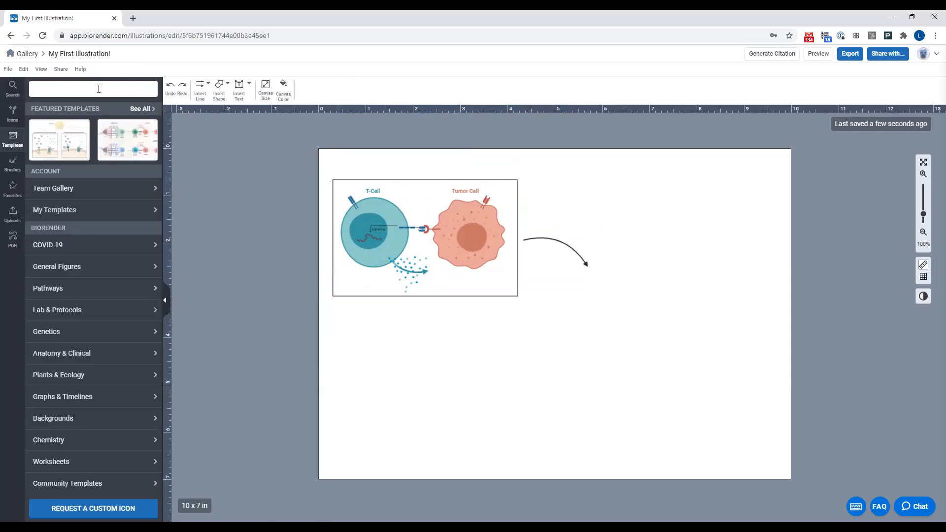
{"action": "type", "text": "interaction"}
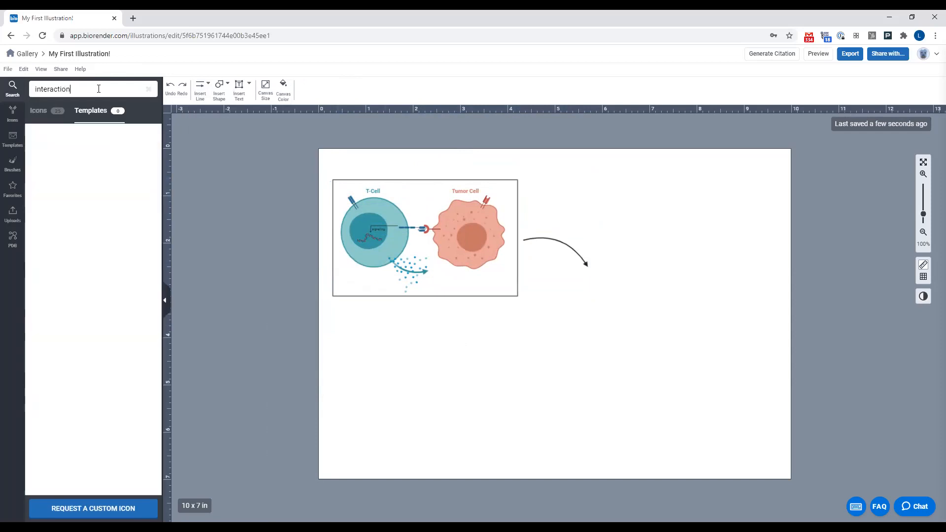
{"action": "mouse_move", "coordinate": [69, 137]}
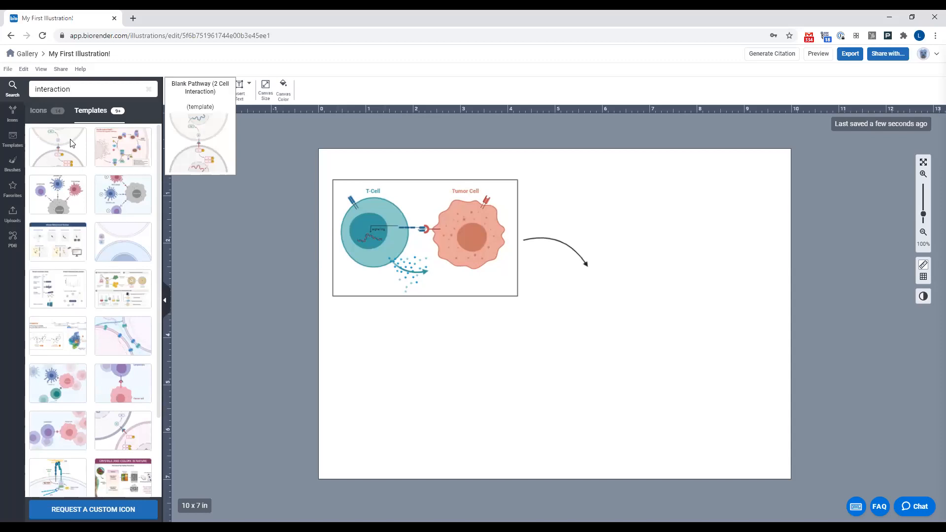
{"action": "left_click", "coordinate": [72, 143]}
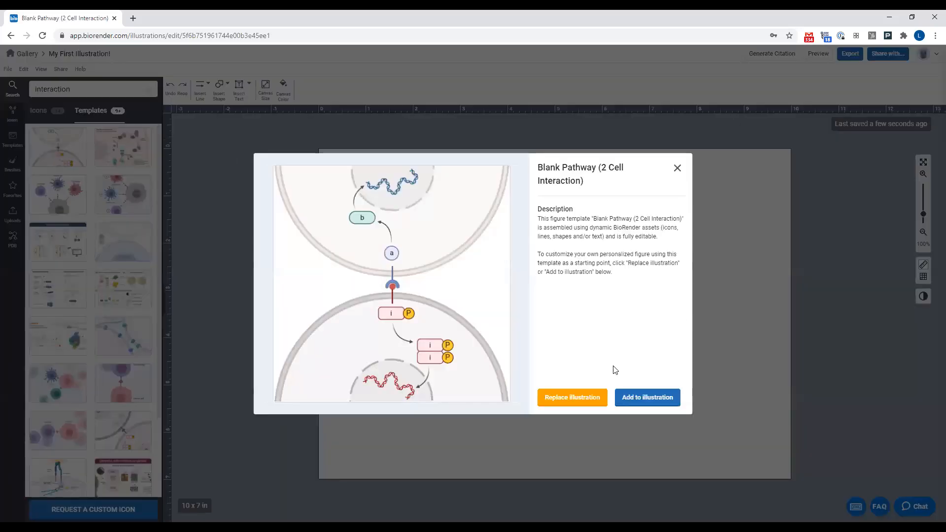
{"action": "left_click", "coordinate": [648, 398]}
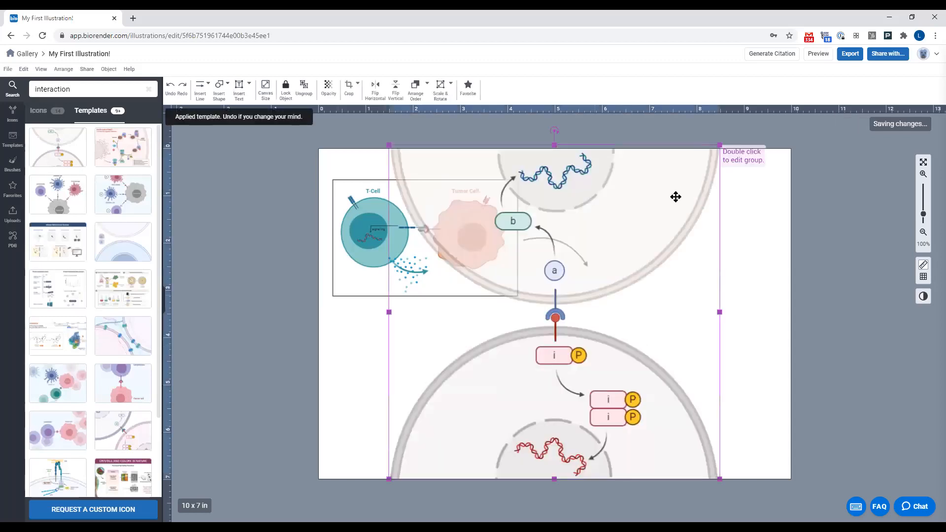
Resize the pathway template to about 6 in wide, place it on the canvas's right half, and deselect it.
{"action": "left_click_drag", "start_coordinate": [659, 204], "coordinate": [607, 258]}
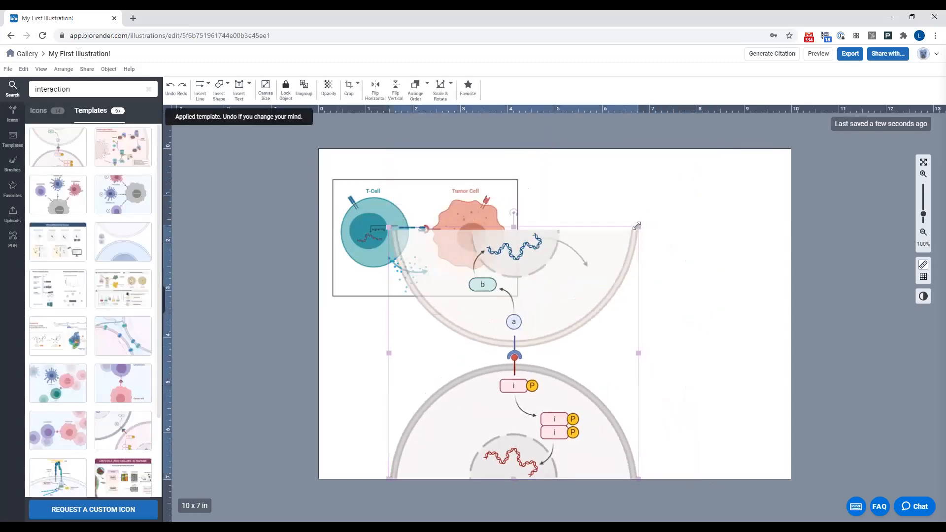
{"action": "left_click_drag", "start_coordinate": [555, 302], "coordinate": [712, 234]}
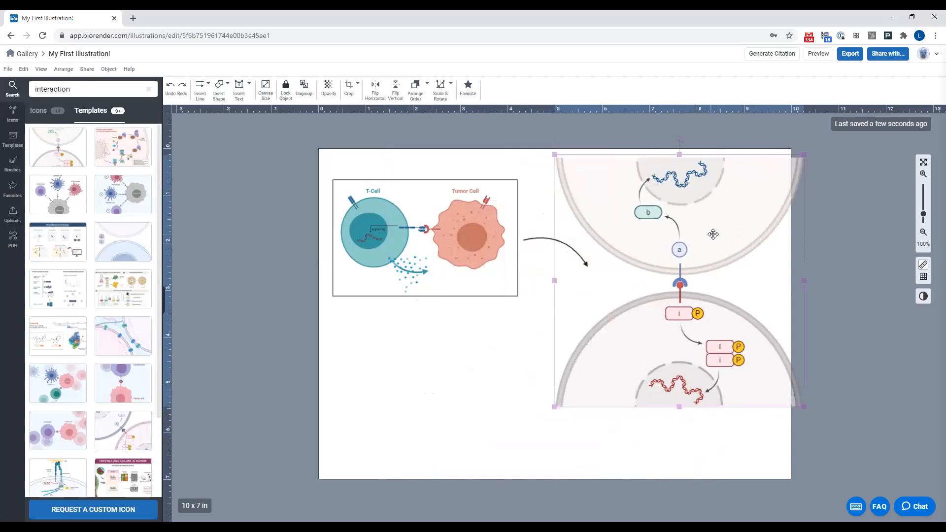
{"action": "left_click_drag", "start_coordinate": [551, 411], "coordinate": [515, 446]}
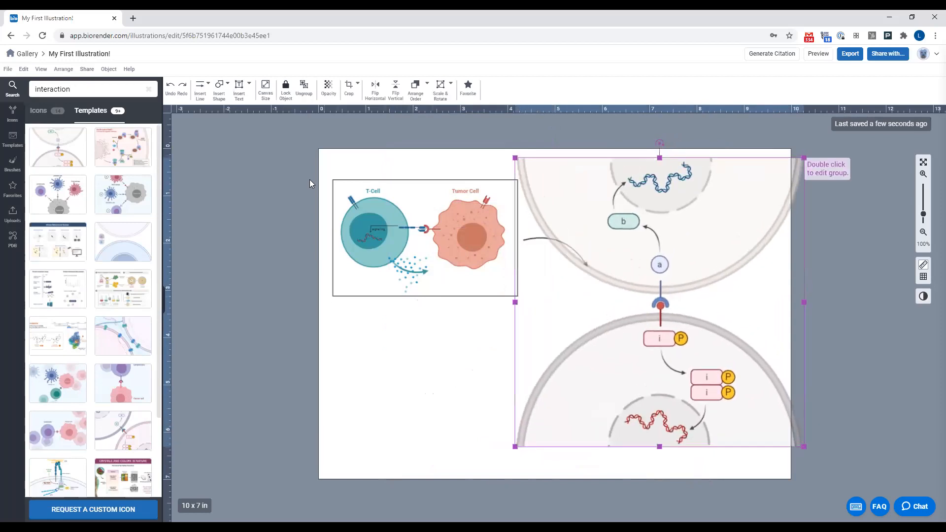
{"action": "left_click", "coordinate": [284, 148]}
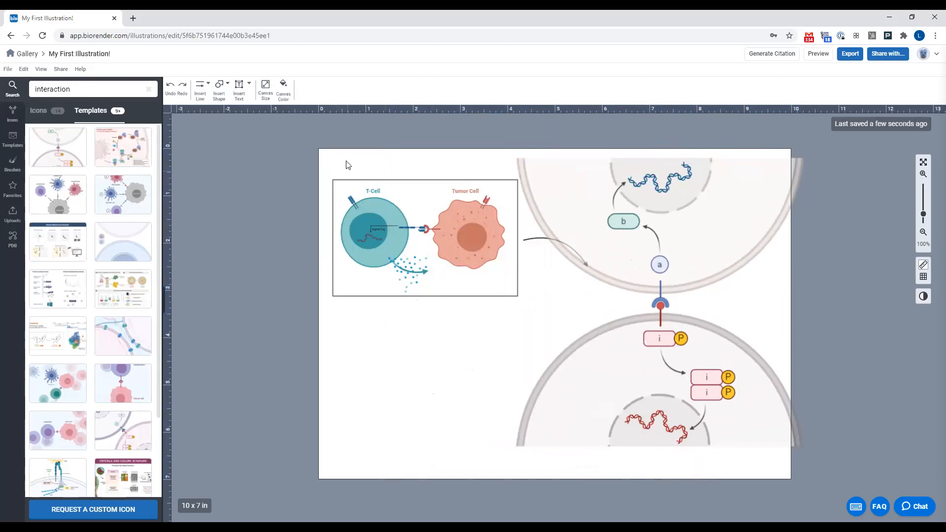
Extend the canvas on its left side to a size of 12.01 x 7 in and apply the new size.
{"action": "left_click", "coordinate": [263, 97]}
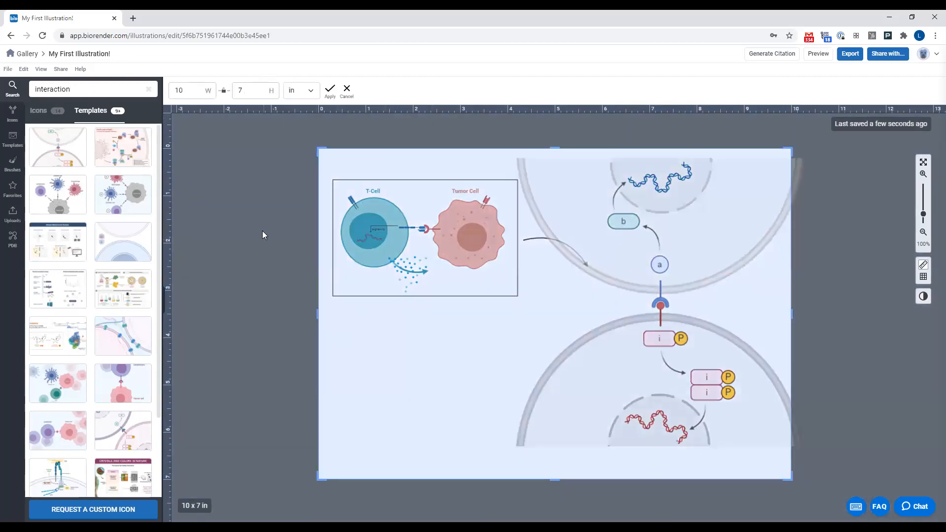
{"action": "left_click", "coordinate": [347, 90]}
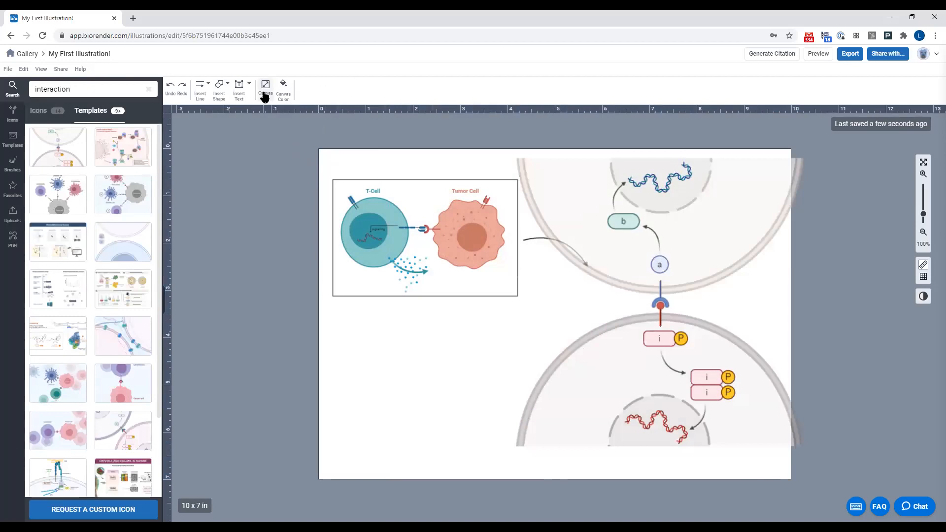
{"action": "left_click", "coordinate": [265, 89]}
{"action": "left_click_drag", "start_coordinate": [317, 313], "coordinate": [221, 311]}
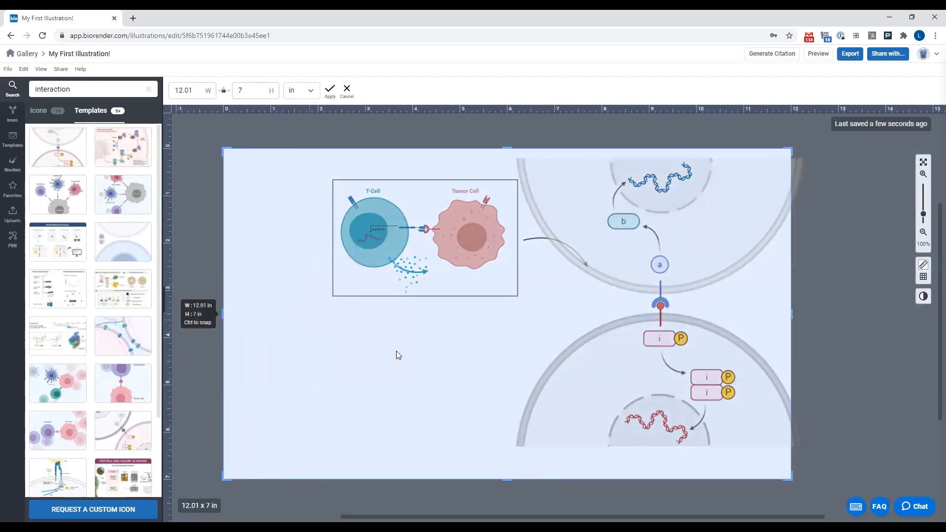
{"action": "left_click", "coordinate": [329, 90]}
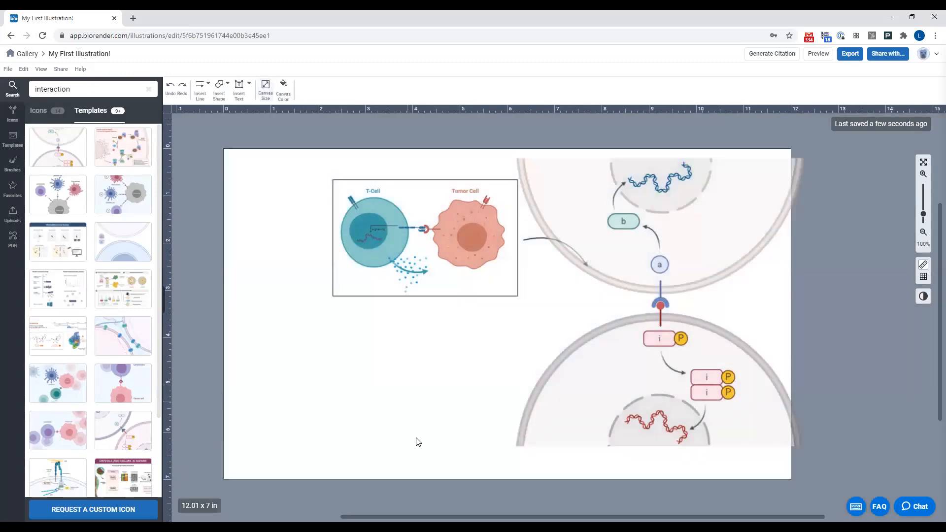
Group the framed T-cell and tumor cell illustration, and move it and the curved arrow toward the canvas's left side.
{"action": "left_click_drag", "start_coordinate": [476, 348], "coordinate": [369, 165]}
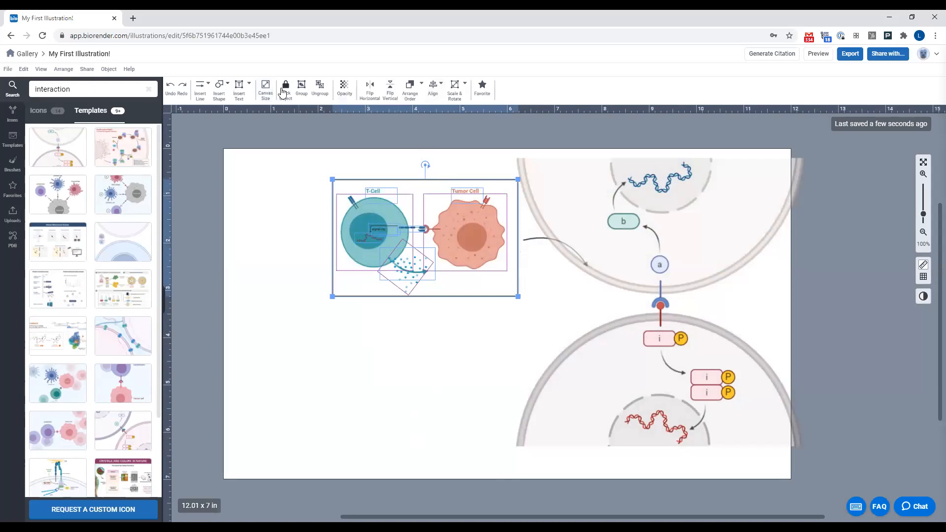
{"action": "left_click", "coordinate": [300, 93]}
{"action": "left_click_drag", "start_coordinate": [475, 190], "coordinate": [398, 185]}
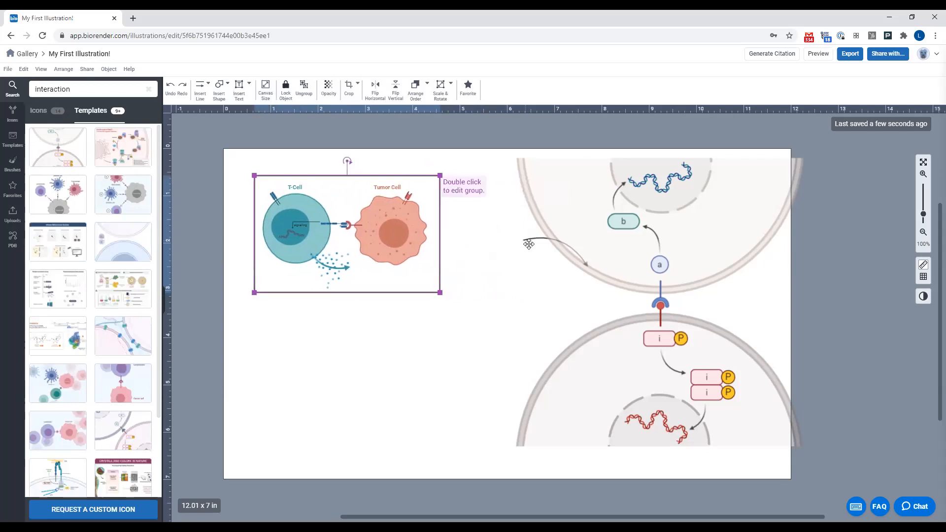
{"action": "left_click", "coordinate": [524, 241]}
{"action": "left_click_drag", "start_coordinate": [496, 239], "coordinate": [434, 235]}
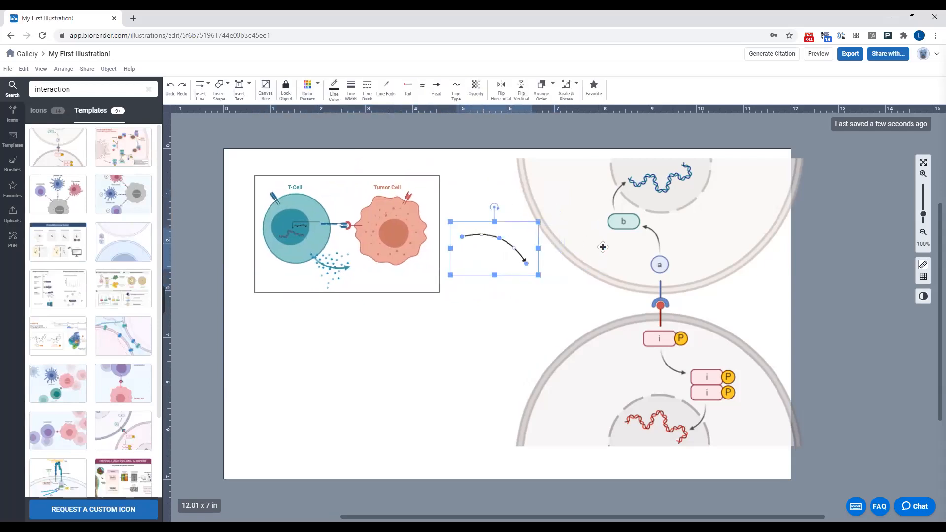
Enlarge the two-cell pathway template to about 7.2 in wide and align its upper edge with the top of the canvas.
{"action": "left_click", "coordinate": [603, 247]}
{"action": "left_click_drag", "start_coordinate": [514, 446], "coordinate": [474, 487]}
{"action": "left_click_drag", "start_coordinate": [609, 304], "coordinate": [615, 288]}
{"action": "left_click_drag", "start_coordinate": [810, 472], "coordinate": [821, 483]}
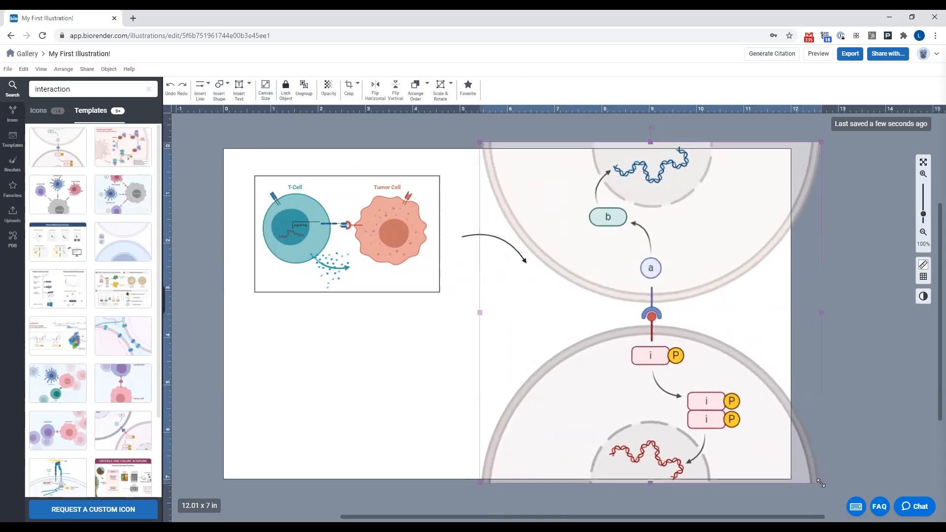
{"action": "left_click_drag", "start_coordinate": [726, 379], "coordinate": [720, 385]}
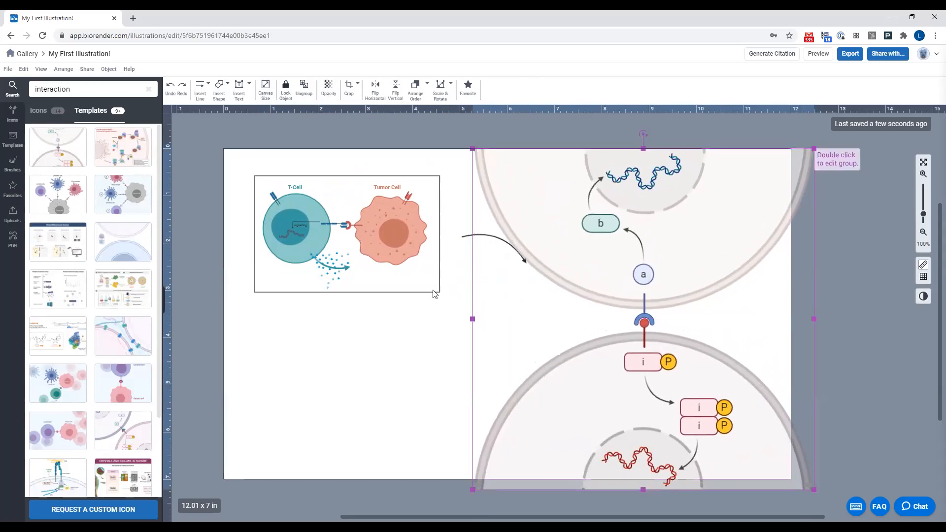
Move the curved arrow closer to the framed illustration, and shift both together slightly up and left.
{"action": "left_click", "coordinate": [496, 241]}
{"action": "left_click_drag", "start_coordinate": [489, 237], "coordinate": [476, 236]}
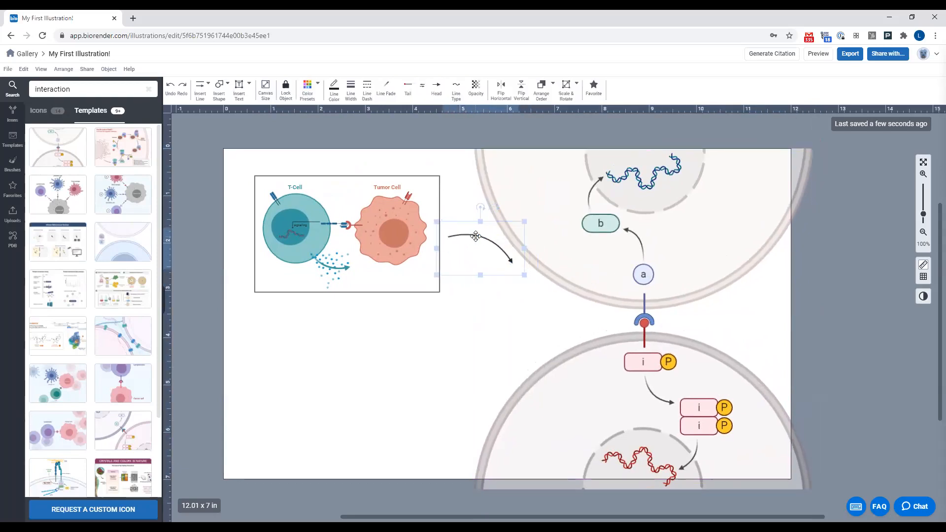
{"action": "left_click_drag", "start_coordinate": [486, 341], "coordinate": [267, 178]}
{"action": "left_click", "coordinate": [486, 315]}
{"action": "left_click_drag", "start_coordinate": [447, 330], "coordinate": [277, 173]}
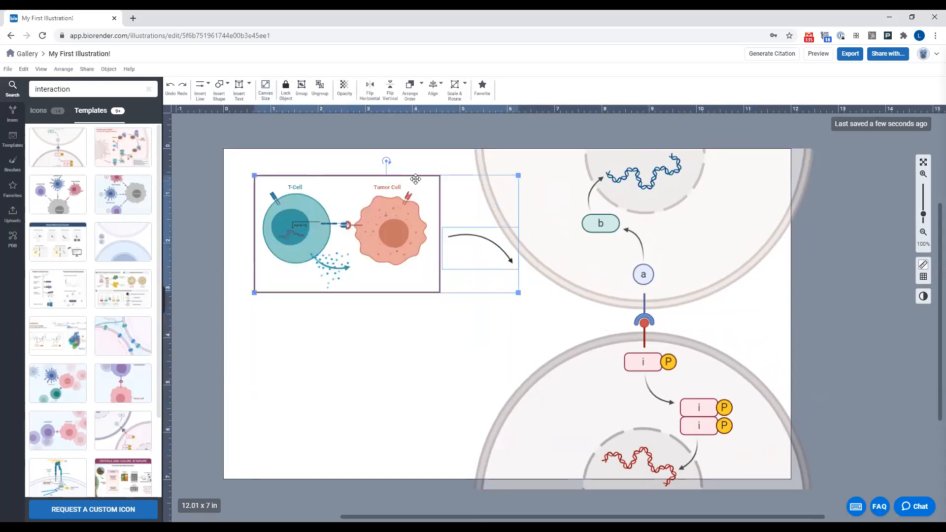
{"action": "left_click_drag", "start_coordinate": [412, 180], "coordinate": [394, 172]}
{"action": "left_click", "coordinate": [827, 299]}
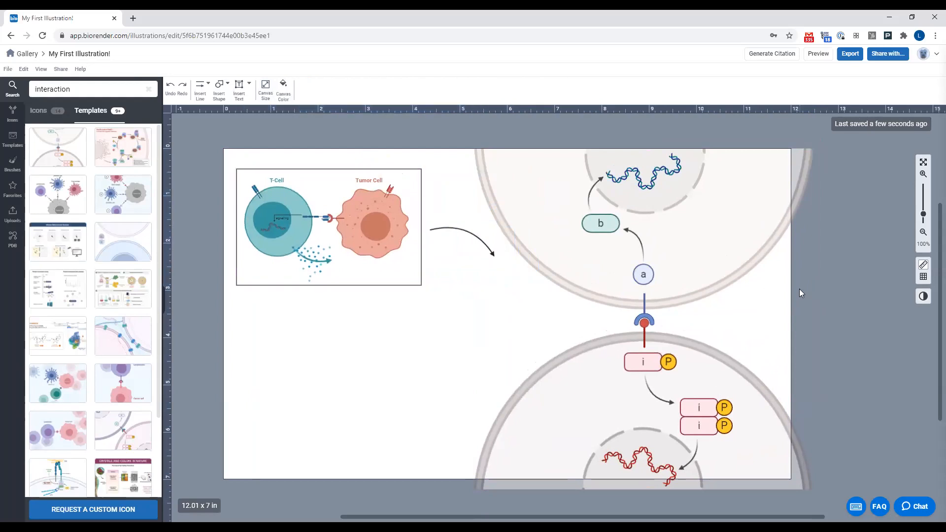
Nudge the pathway template slightly left, lower the curved arrow, and lengthen it so it ends between the two large cells.
{"action": "left_click_drag", "start_coordinate": [702, 250], "coordinate": [696, 249]}
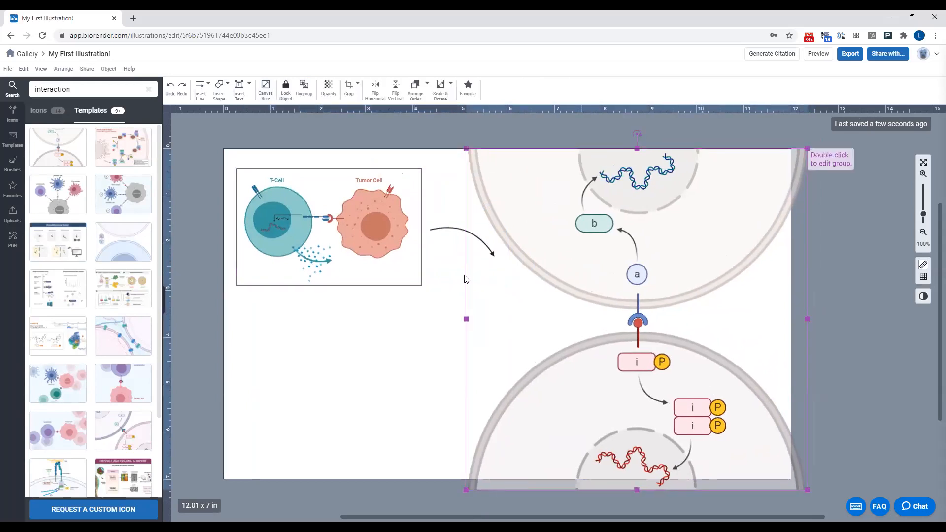
{"action": "left_click_drag", "start_coordinate": [450, 233], "coordinate": [447, 244]}
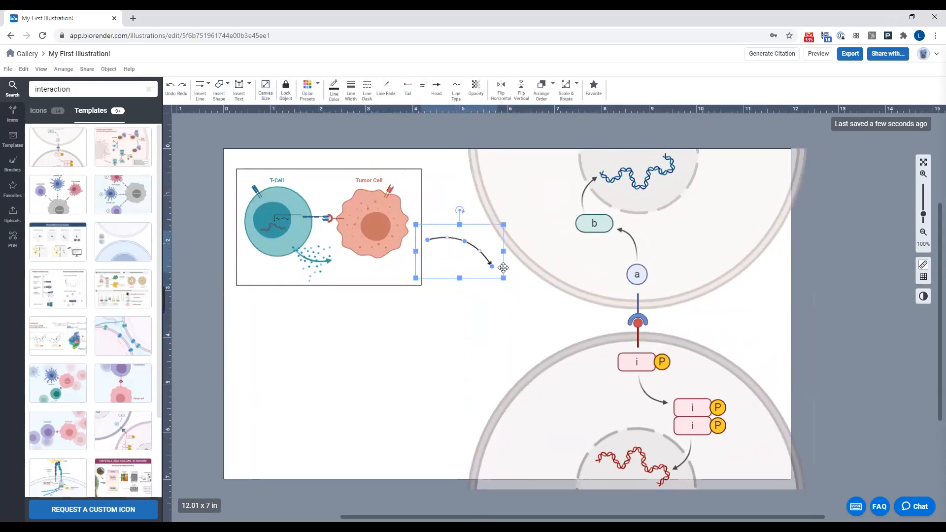
{"action": "left_click_drag", "start_coordinate": [492, 267], "coordinate": [519, 285]}
{"action": "left_click", "coordinate": [825, 296]}
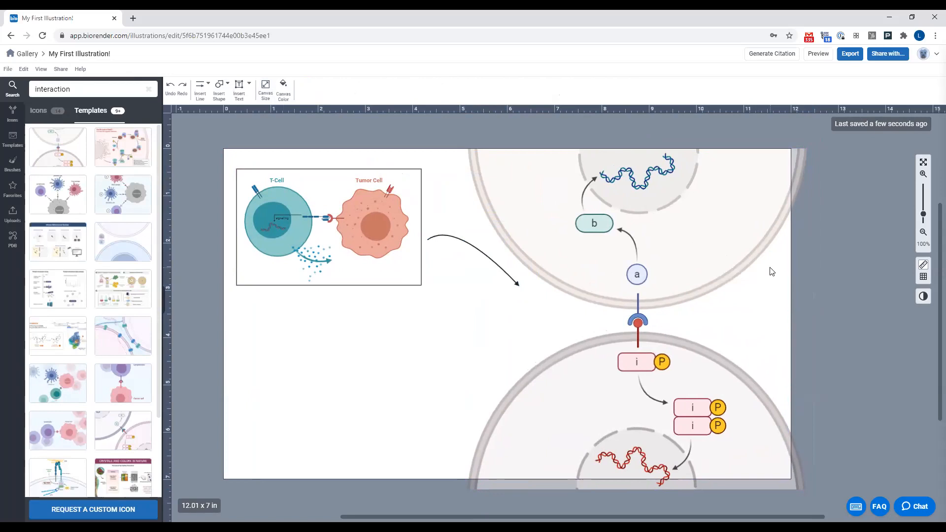
Within the pathway template group, relabel the pink box just below the receptor as "Protein A".
{"action": "left_click", "coordinate": [649, 358]}
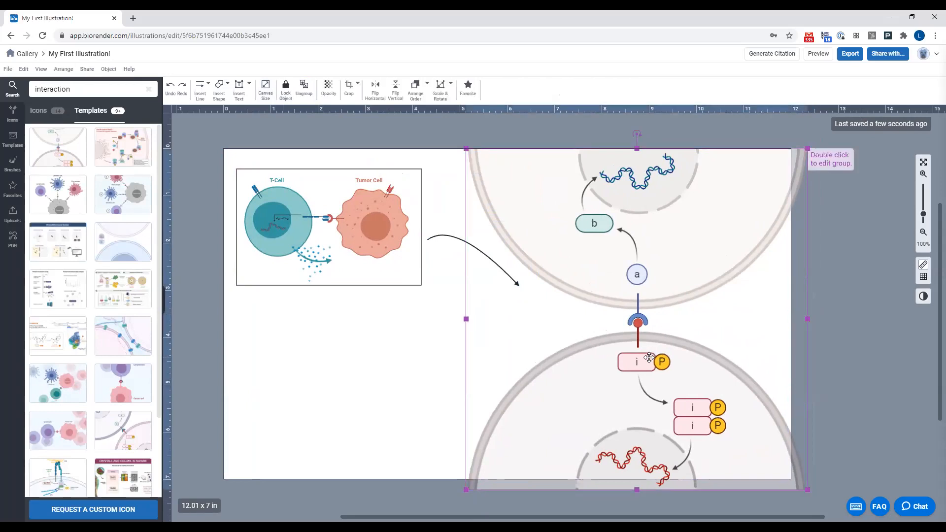
{"action": "double_click", "coordinate": [650, 358]}
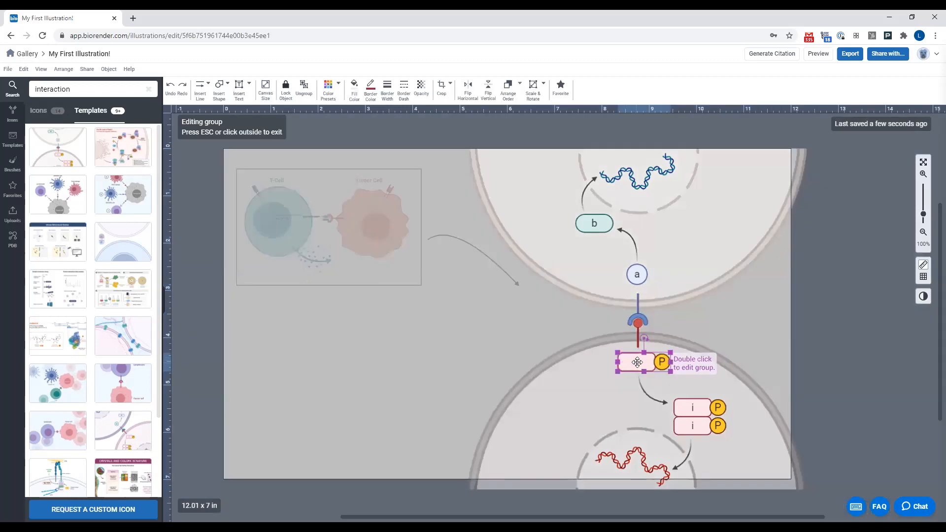
{"action": "double_click", "coordinate": [644, 362]}
{"action": "double_click", "coordinate": [643, 362]}
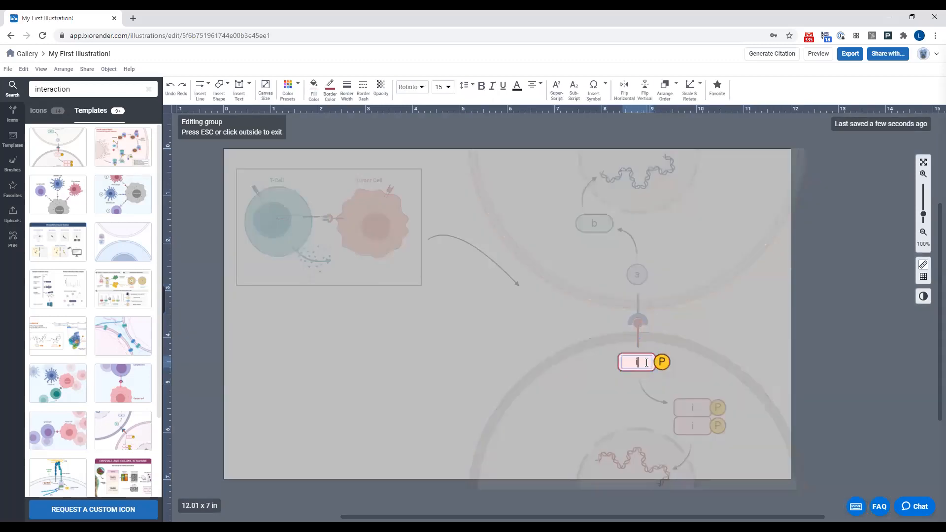
{"action": "type", "text": "Prtein"}
{"action": "key", "text": "BackSpace"}
{"action": "key", "text": "BackSpace"}
{"action": "key", "text": "BackSpace"}
{"action": "key", "text": "BackSpace"}
{"action": "type", "text": "otein"}
{"action": "key", "text": "Return"}
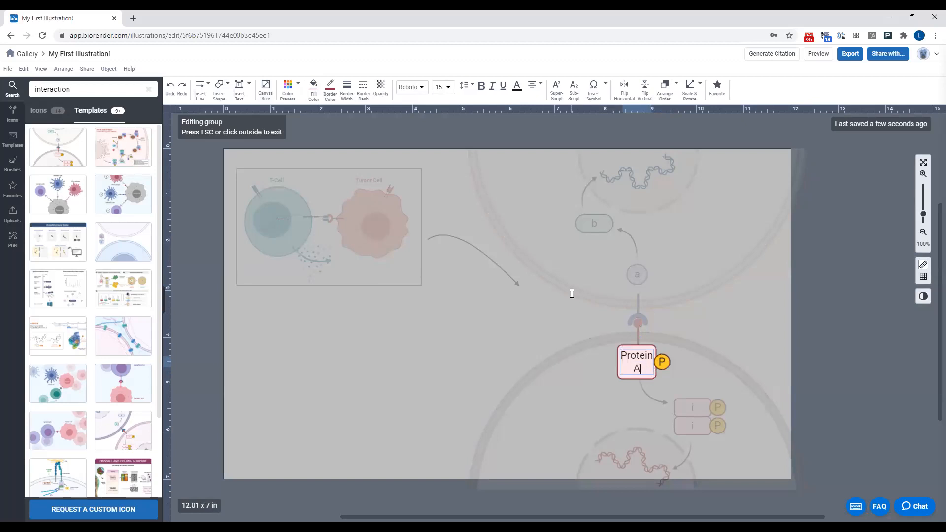
Set the "Protein A" label's font size to 12.
{"action": "key", "text": "ctrl+a"}
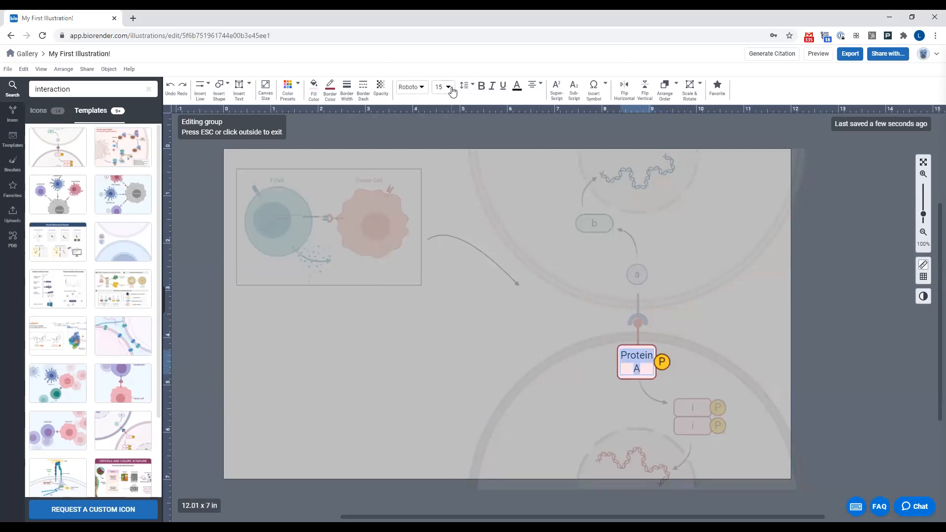
{"action": "left_click", "coordinate": [449, 87]}
{"action": "left_click", "coordinate": [448, 199]}
{"action": "left_click", "coordinate": [452, 89]}
{"action": "left_click", "coordinate": [451, 181]}
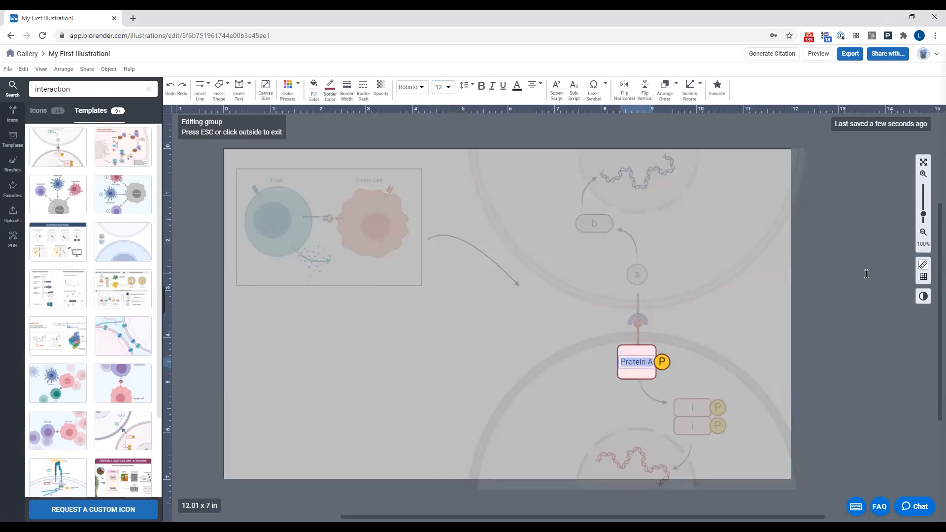
Reselect the whole "Protein A" label, set its font size to 10, and leave group editing.
{"action": "left_click", "coordinate": [858, 275]}
{"action": "double_click", "coordinate": [629, 364]}
{"action": "left_click_drag", "start_coordinate": [641, 366], "coordinate": [506, 118]}
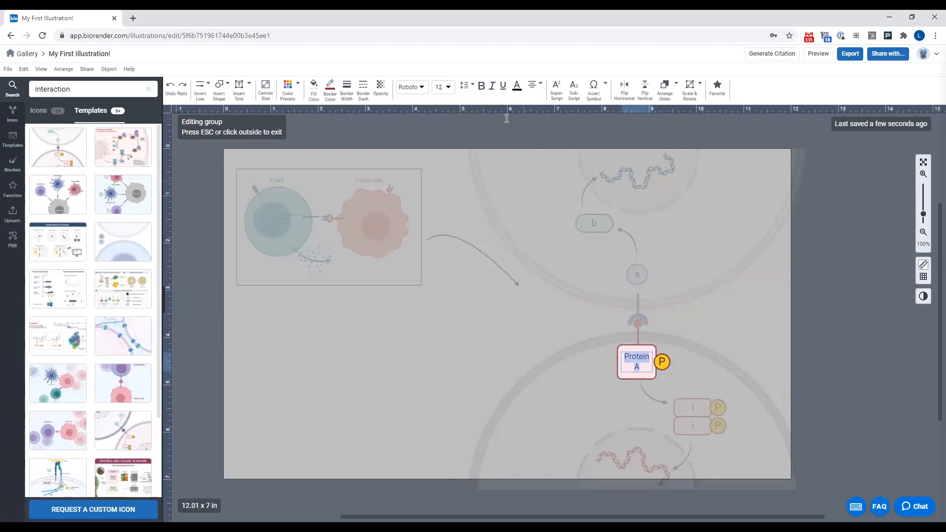
{"action": "left_click", "coordinate": [448, 89]}
{"action": "left_click", "coordinate": [448, 147]}
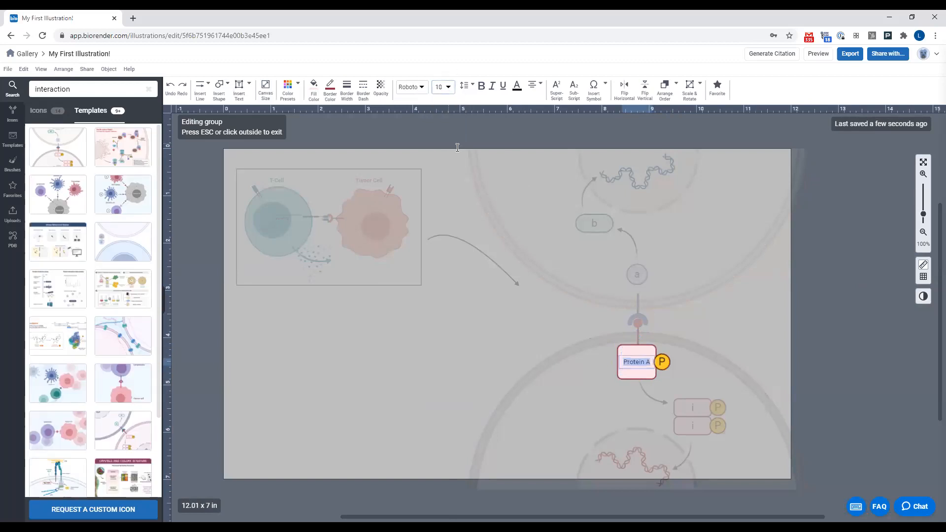
{"action": "left_click", "coordinate": [753, 306]}
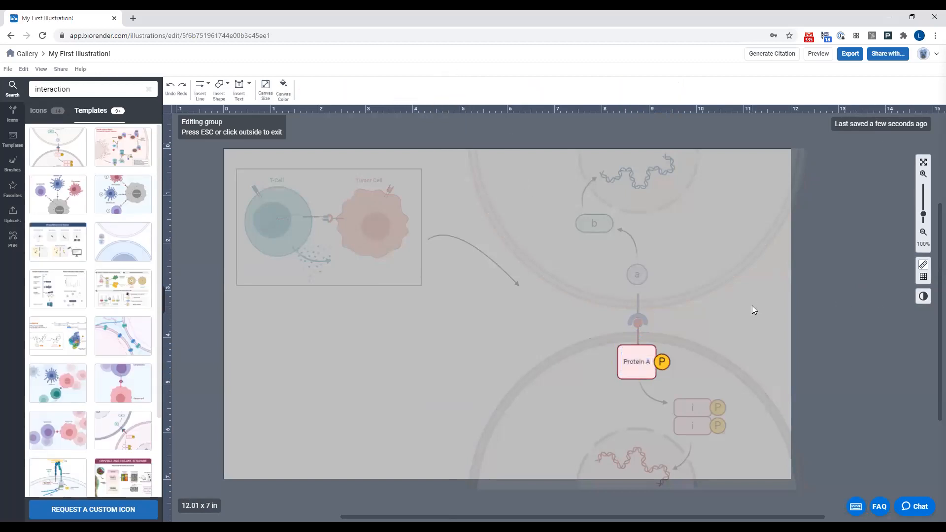
{"action": "left_click", "coordinate": [752, 305]}
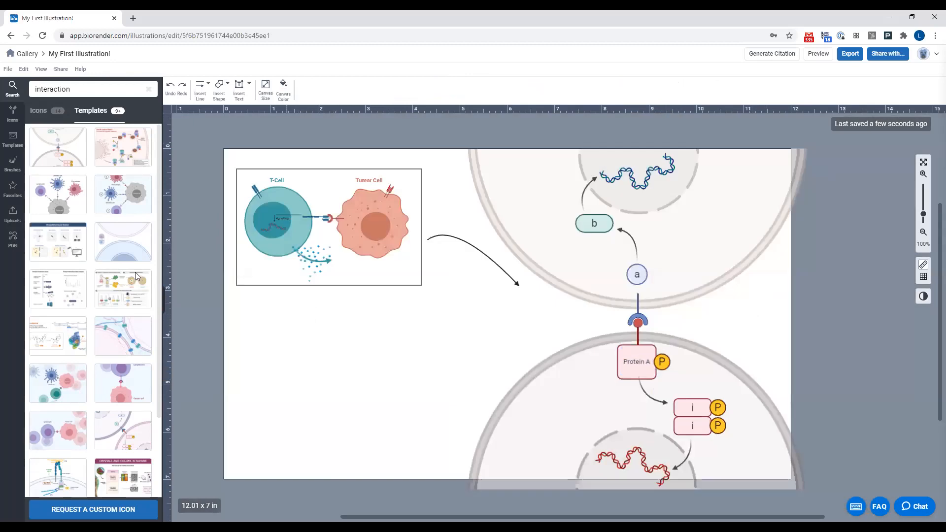
Add the uploaded Mouse Tumor CT Scan image, shrink it to about 4.2 in wide, and place it below the framed illustration.
{"action": "mouse_move", "coordinate": [131, 275]}
{"action": "left_click", "coordinate": [17, 213]}
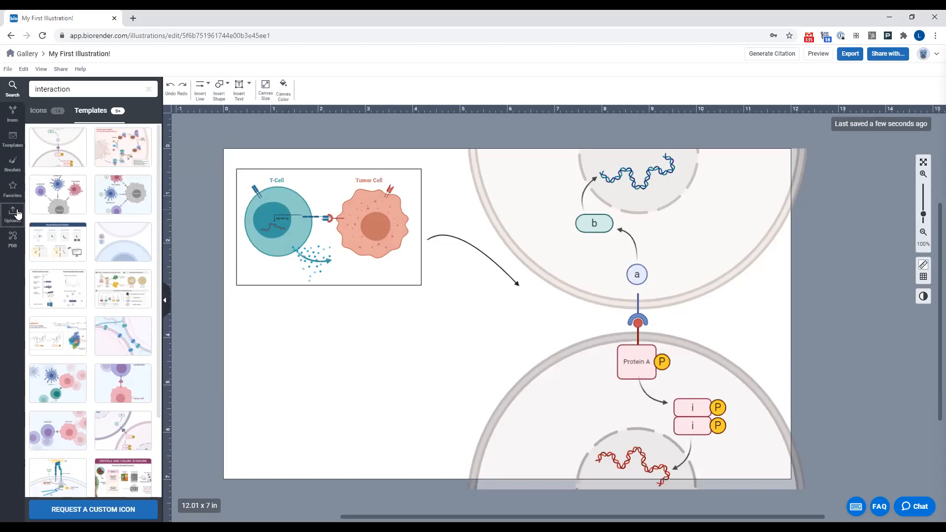
{"action": "mouse_move", "coordinate": [76, 230]}
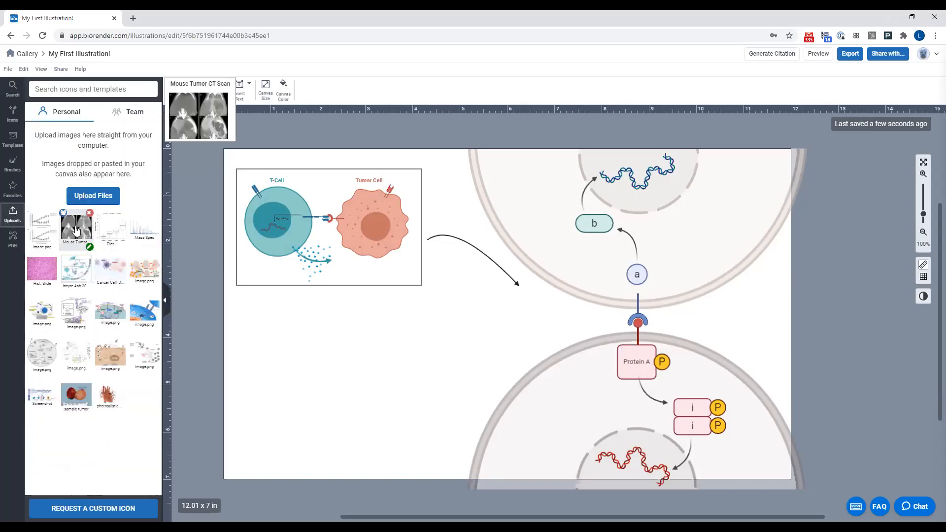
{"action": "left_click_drag", "start_coordinate": [78, 230], "coordinate": [350, 313]}
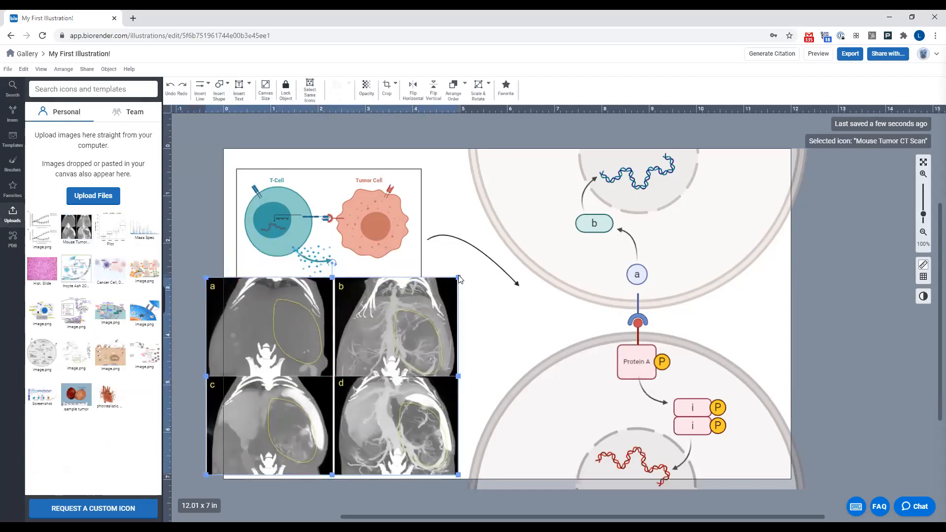
{"action": "left_click_drag", "start_coordinate": [457, 276], "coordinate": [407, 317]}
{"action": "left_click_drag", "start_coordinate": [375, 364], "coordinate": [407, 364]}
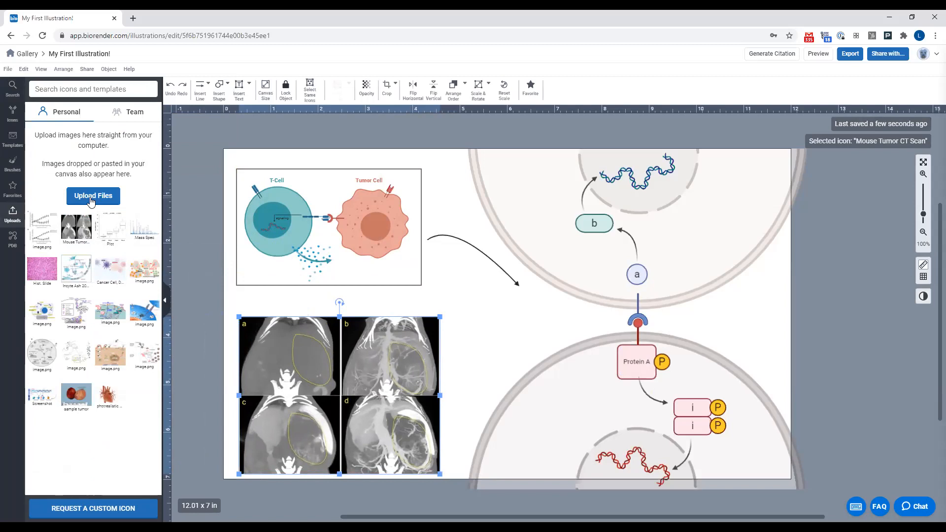
In a new browser tab, search Google Images for "biorender logo" and copy the blue logo on a transparent background.
{"action": "left_click", "coordinate": [139, 22]}
{"action": "type", "text": "biorender logo"}
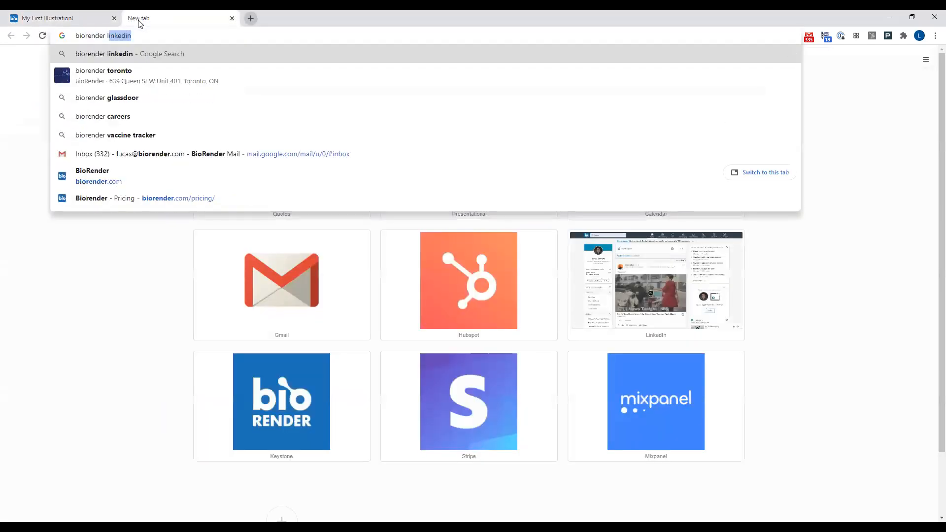
{"action": "key", "text": "Return"}
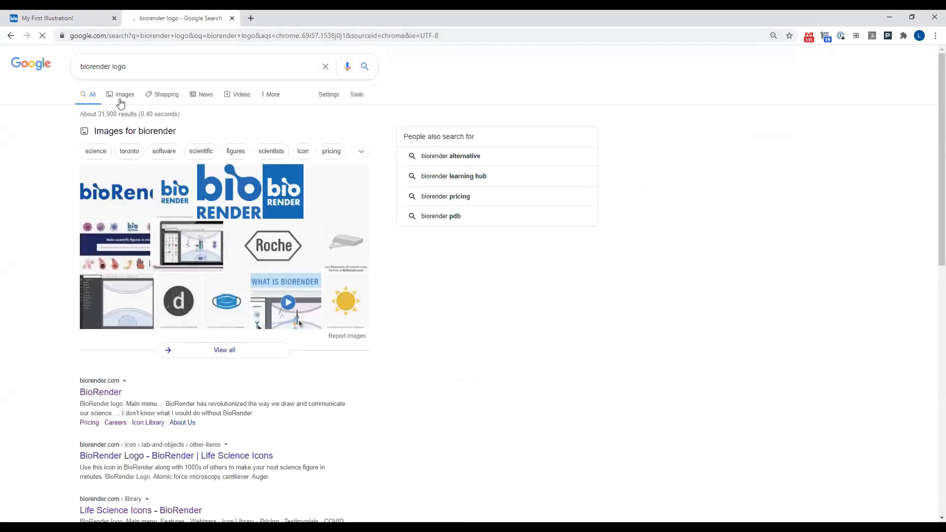
{"action": "left_click", "coordinate": [120, 98]}
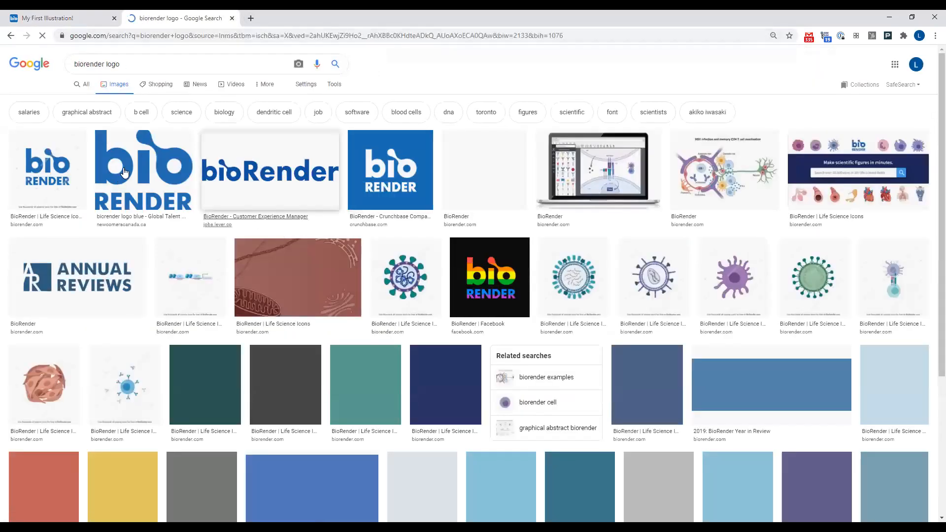
{"action": "left_click", "coordinate": [160, 161]}
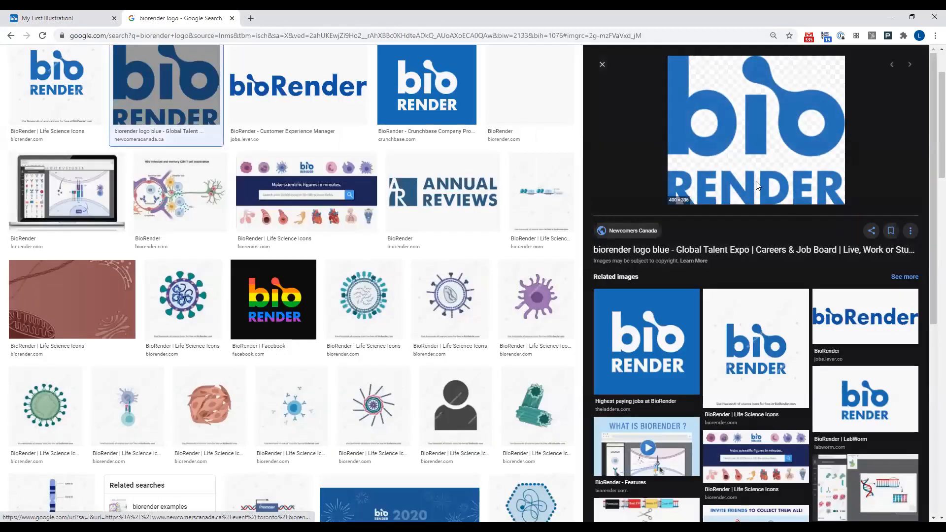
{"action": "right_click", "coordinate": [759, 135]}
{"action": "left_click", "coordinate": [787, 236]}
Return to the illustration, paste the copied logo so it is added to the uploads, and delete it from the canvas.
{"action": "left_click", "coordinate": [59, 17]}
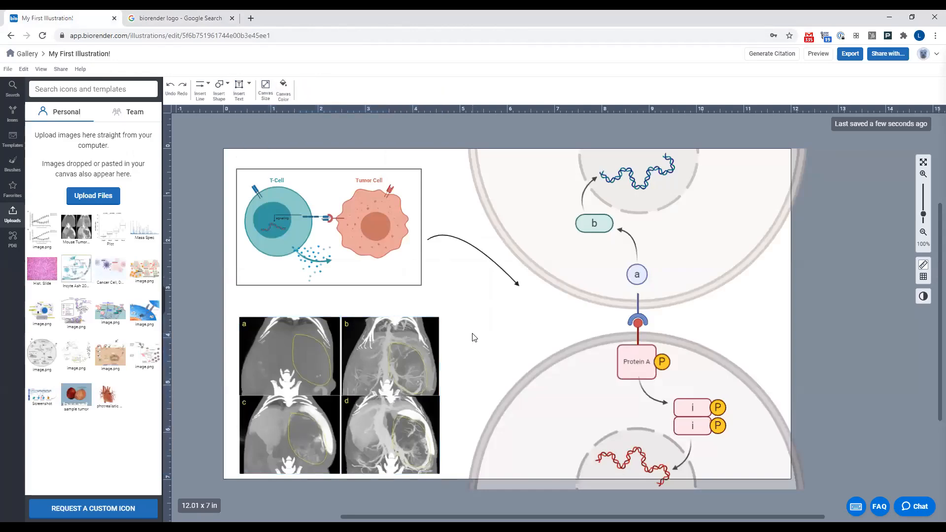
{"action": "key", "text": "ctrl+v"}
{"action": "left_click", "coordinate": [541, 397]}
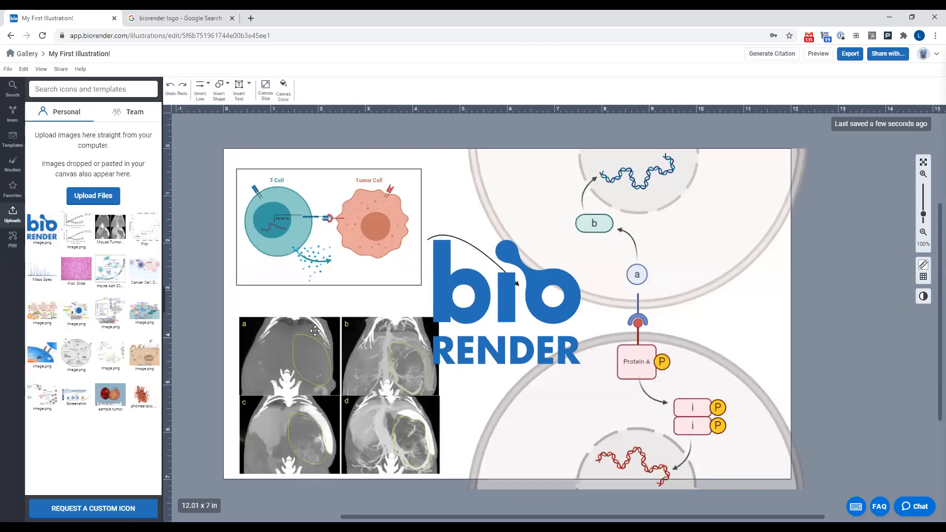
{"action": "left_click", "coordinate": [539, 317]}
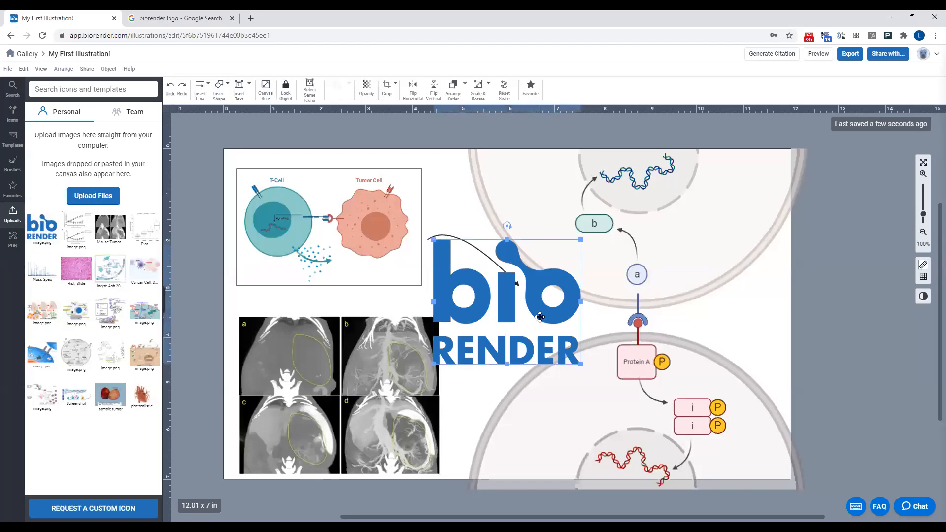
{"action": "key", "text": "Delete"}
Crop the Mouse Tumor CT Scan image to panel c with a rectangle crop and position it below the framed illustration.
{"action": "left_click", "coordinate": [341, 367]}
{"action": "left_click_drag", "start_coordinate": [353, 374], "coordinate": [349, 362]}
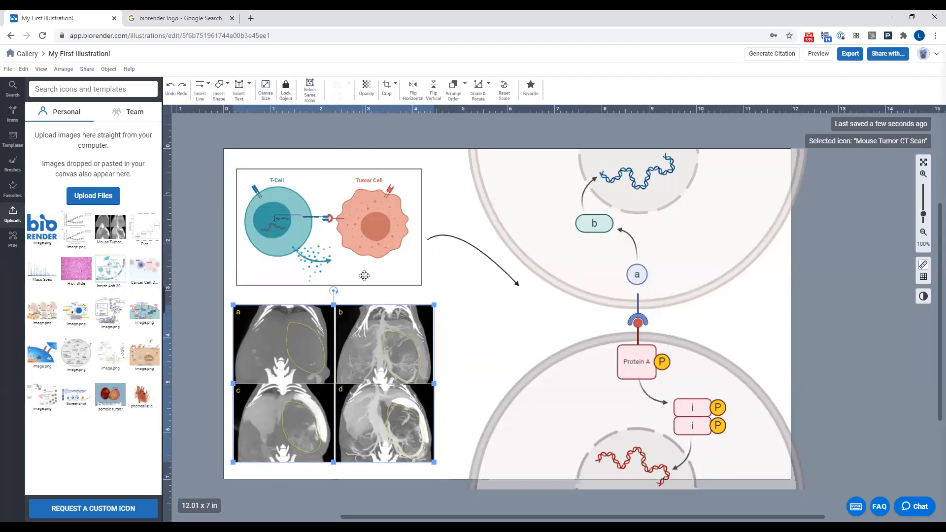
{"action": "left_click", "coordinate": [387, 89]}
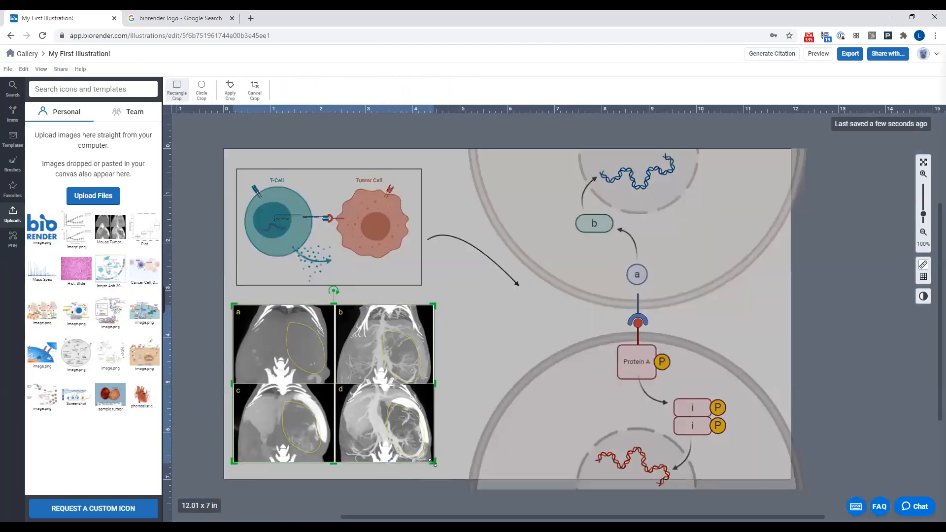
{"action": "left_click_drag", "start_coordinate": [434, 306], "coordinate": [334, 383]}
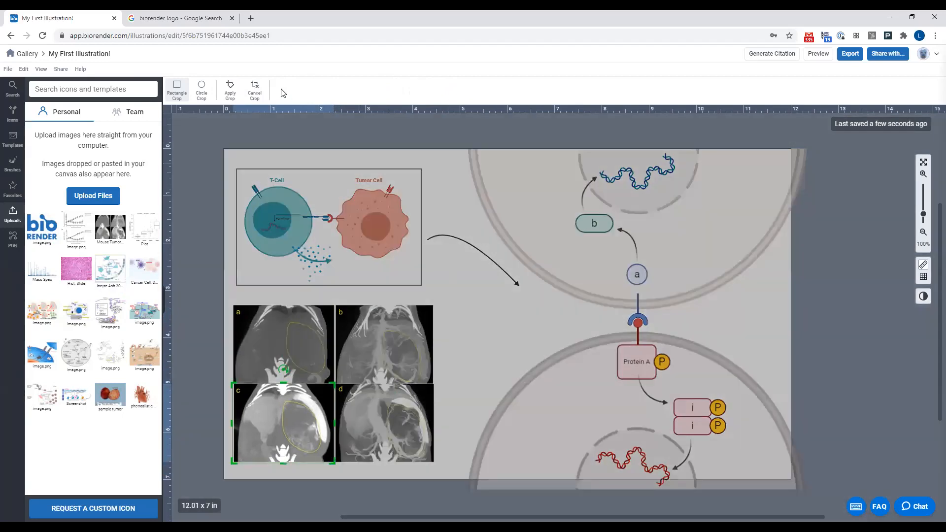
{"action": "left_click", "coordinate": [229, 89]}
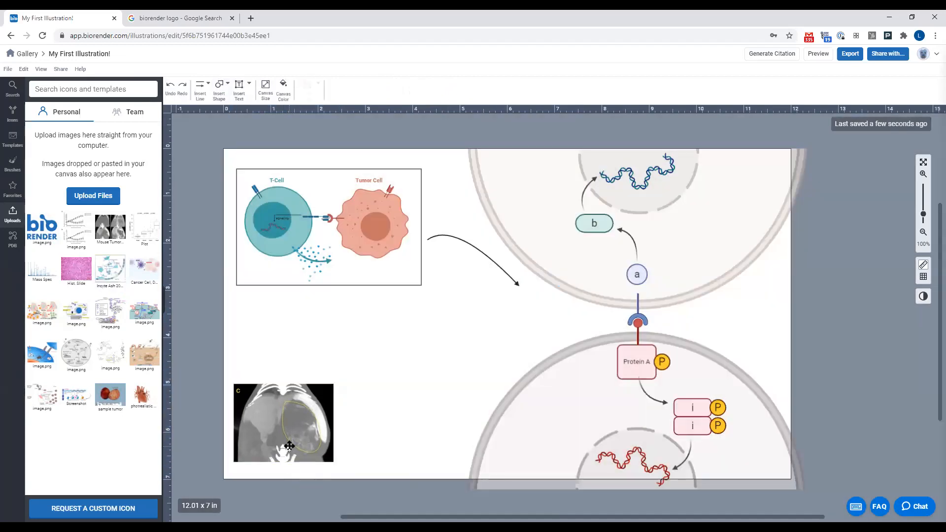
{"action": "left_click_drag", "start_coordinate": [294, 440], "coordinate": [297, 435]}
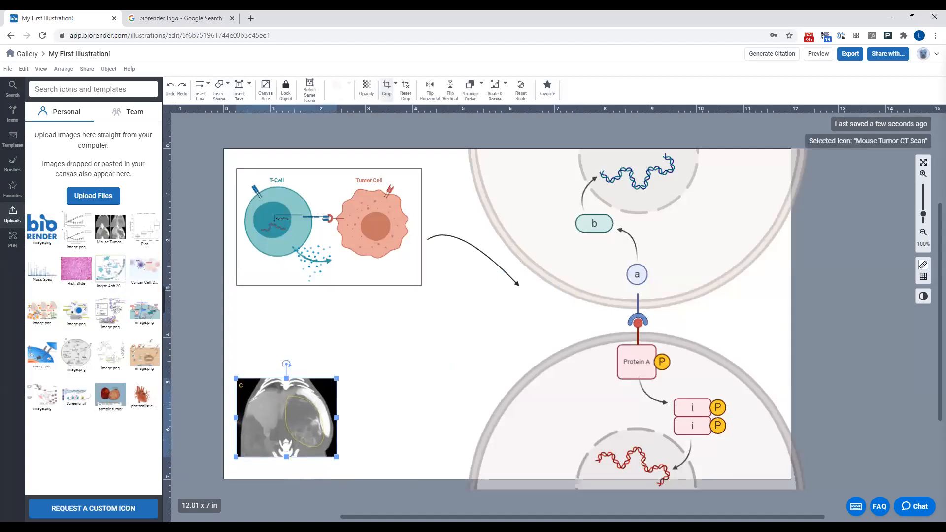
Add the uploaded two-panel line graph image, shrink it to about 2.7 in wide, and place it beside the CT scan.
{"action": "mouse_move", "coordinate": [91, 238]}
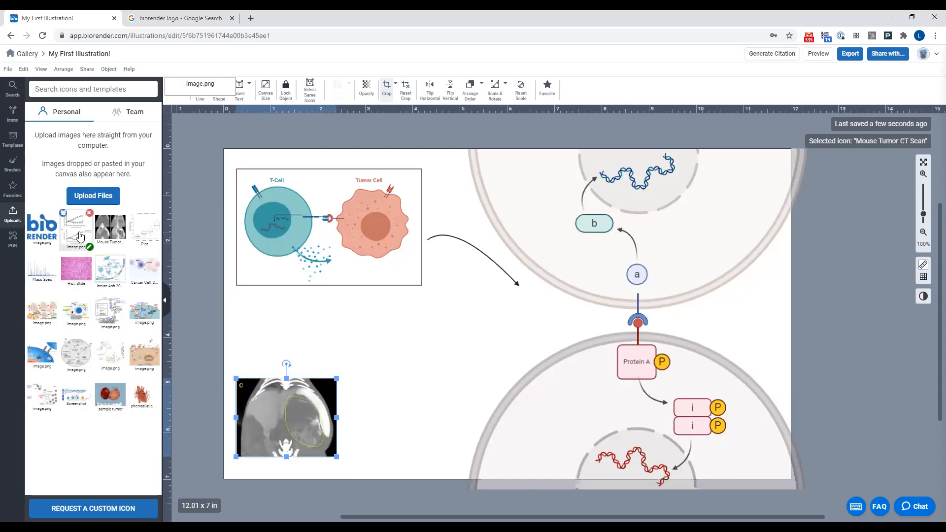
{"action": "left_click_drag", "start_coordinate": [92, 238], "coordinate": [386, 329]}
{"action": "left_click_drag", "start_coordinate": [339, 423], "coordinate": [434, 362]}
{"action": "left_click_drag", "start_coordinate": [504, 292], "coordinate": [471, 330]}
{"action": "left_click_drag", "start_coordinate": [389, 384], "coordinate": [389, 366]}
{"action": "left_click", "coordinate": [543, 336]}
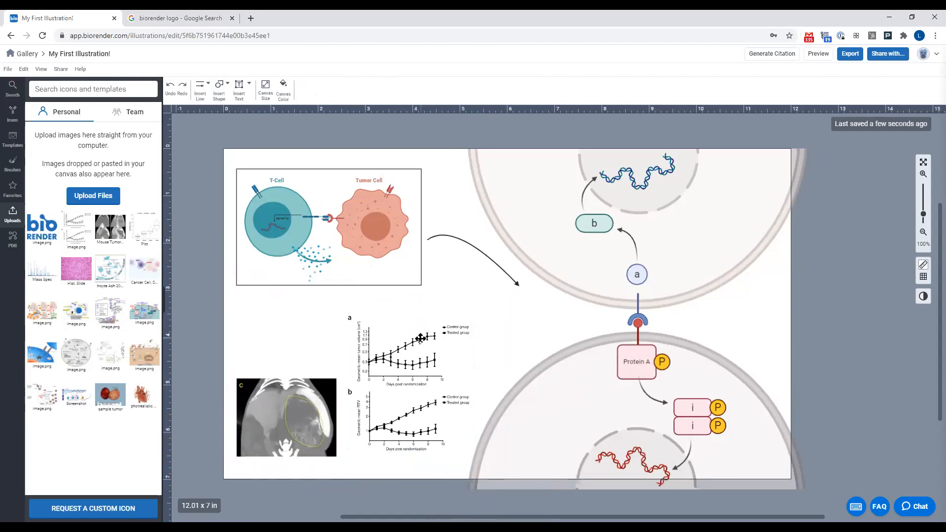
Search the icons for "pro", place a purple protein icon above the CT scan, and shift the graph image slightly away from it.
{"action": "left_click", "coordinate": [61, 89]}
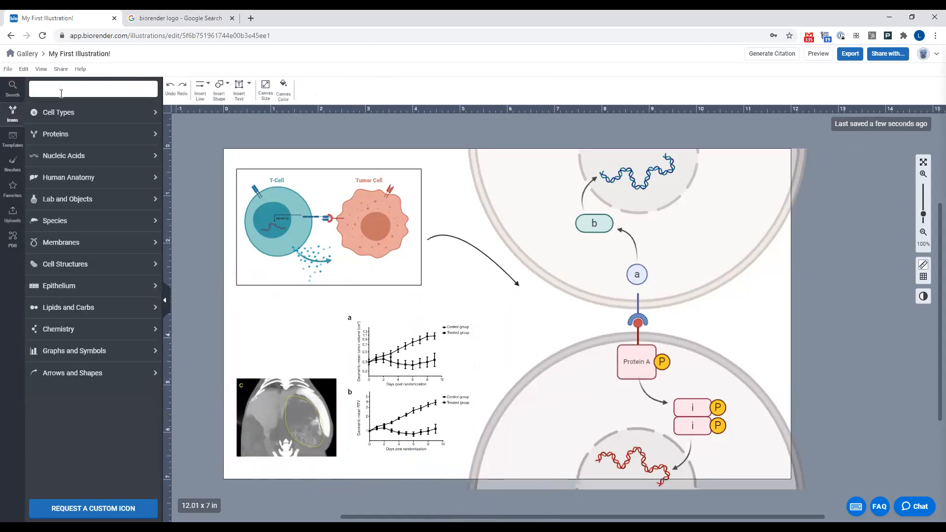
{"action": "type", "text": "pro"}
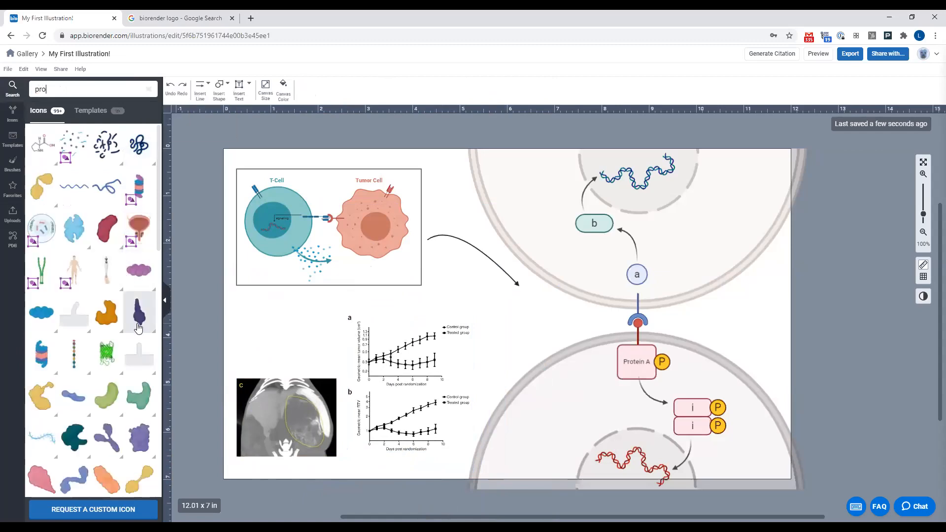
{"action": "mouse_move", "coordinate": [106, 240]}
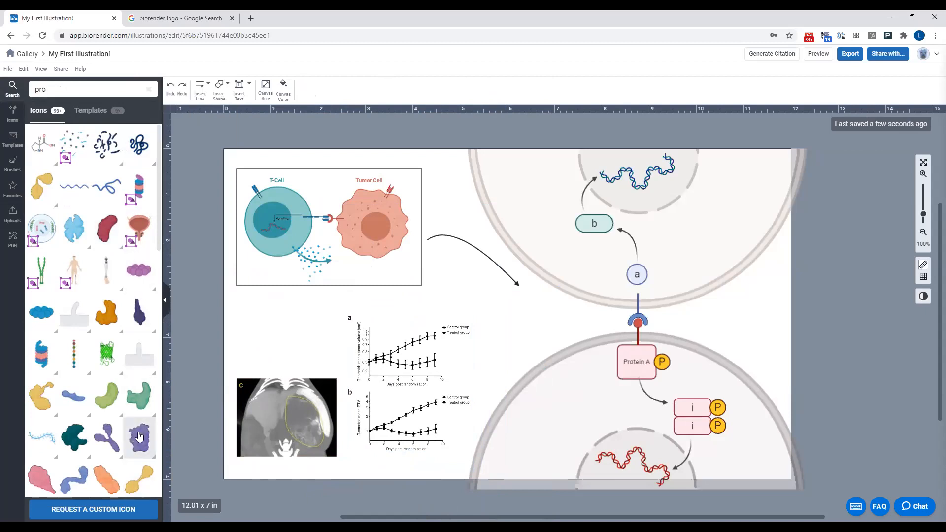
{"action": "left_click_drag", "start_coordinate": [139, 436], "coordinate": [271, 320]}
{"action": "left_click_drag", "start_coordinate": [352, 317], "coordinate": [358, 316]}
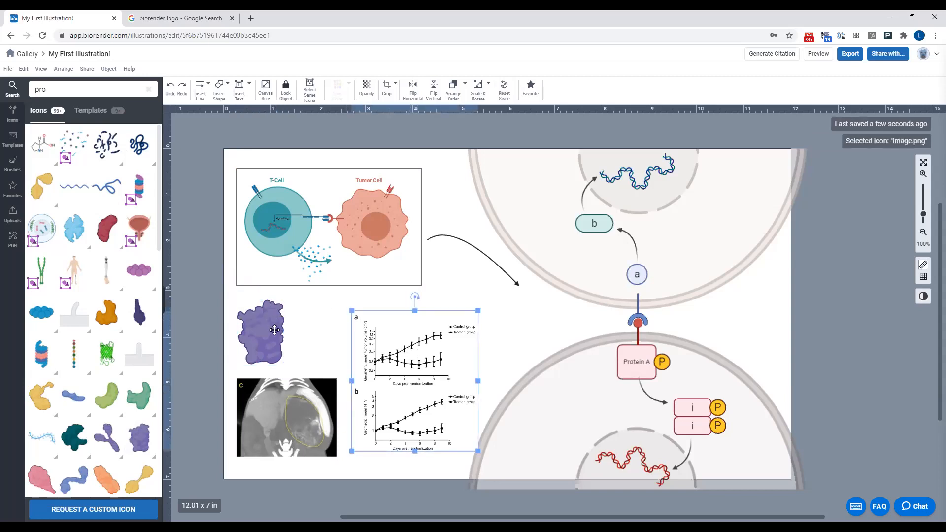
Start creating a protein in the PDB Builder from the 2M4J preset.
{"action": "left_click", "coordinate": [13, 244]}
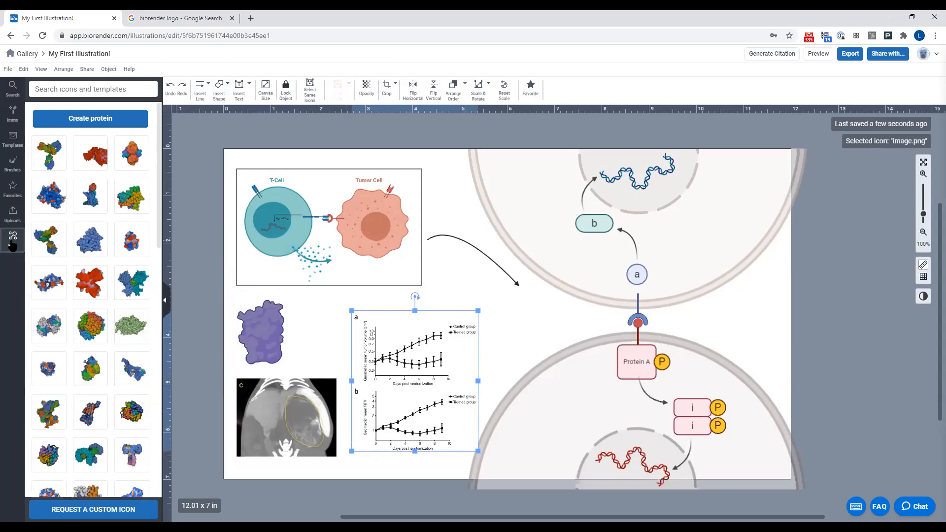
{"action": "left_click", "coordinate": [118, 126]}
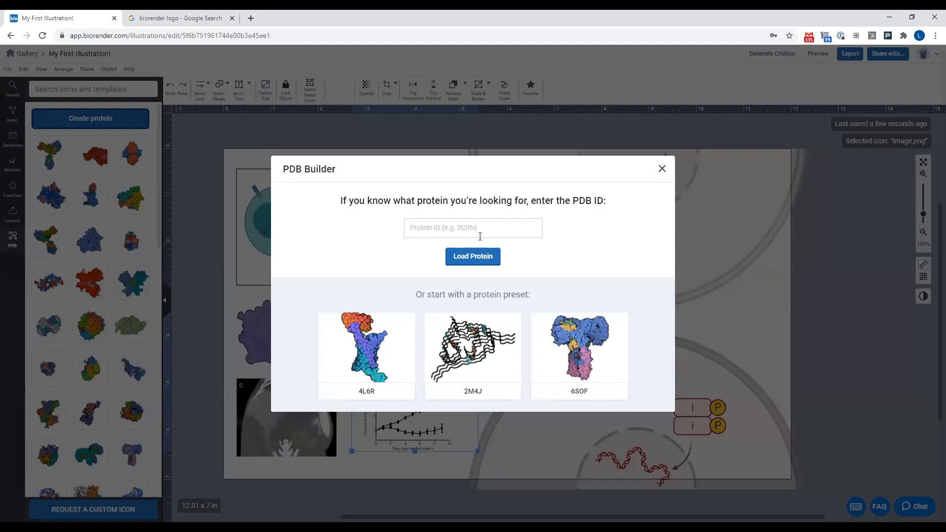
{"action": "left_click", "coordinate": [482, 337]}
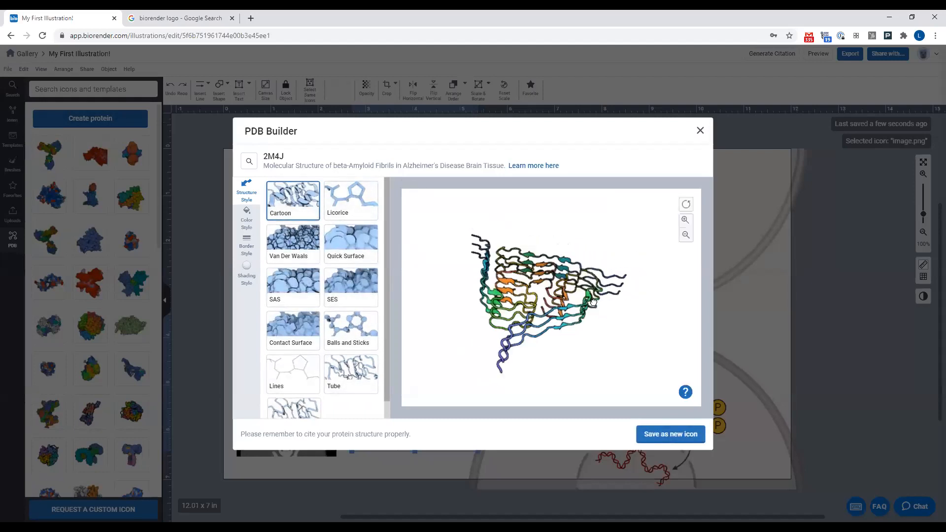
Try the Van Der Waals structure style with Hydrophobicity, Temperature and Secondary str. colouring, and return to Cartoon structure with Sequence colouring.
{"action": "left_click", "coordinate": [312, 232]}
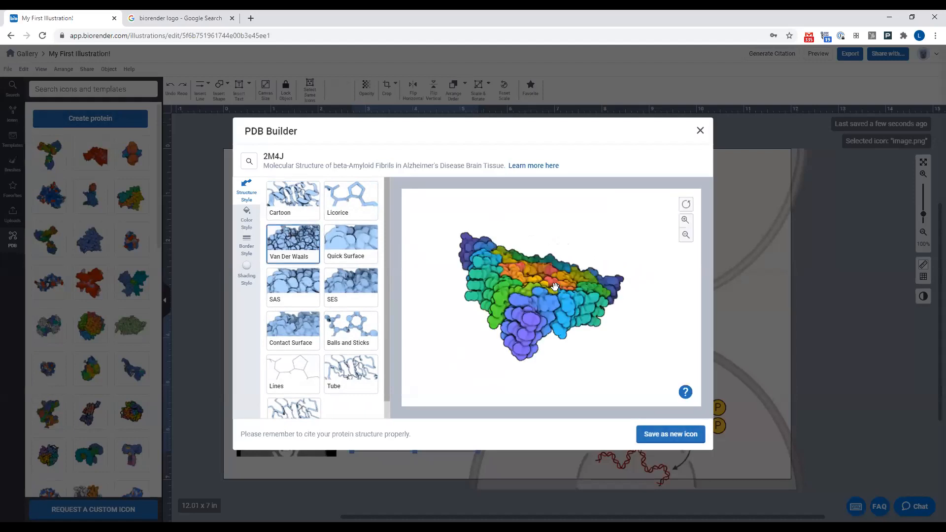
{"action": "left_click_drag", "start_coordinate": [521, 348], "coordinate": [466, 273]}
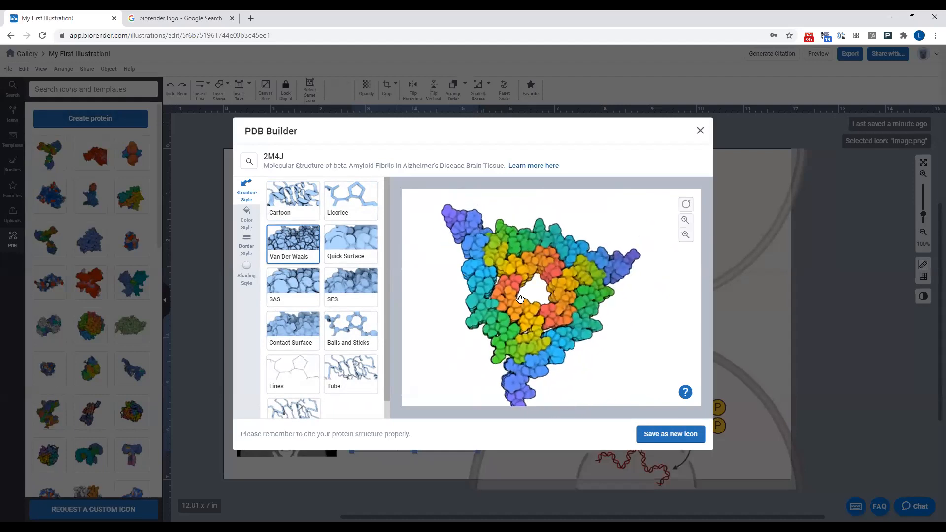
{"action": "left_click", "coordinate": [244, 230]}
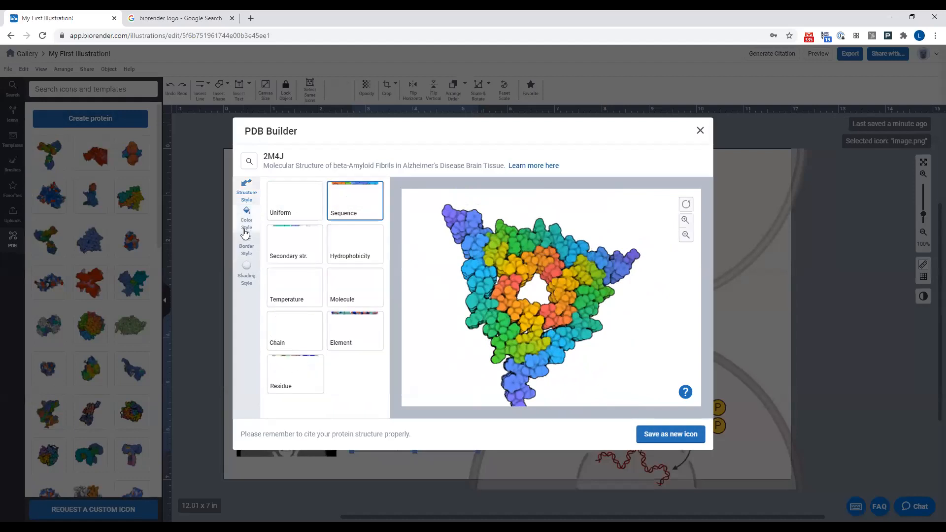
{"action": "left_click", "coordinate": [346, 237]}
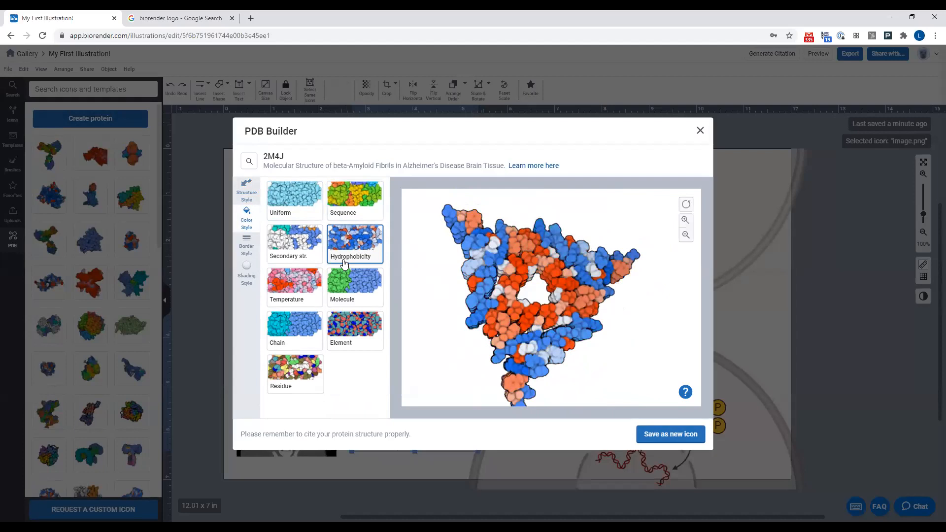
{"action": "left_click", "coordinate": [303, 296]}
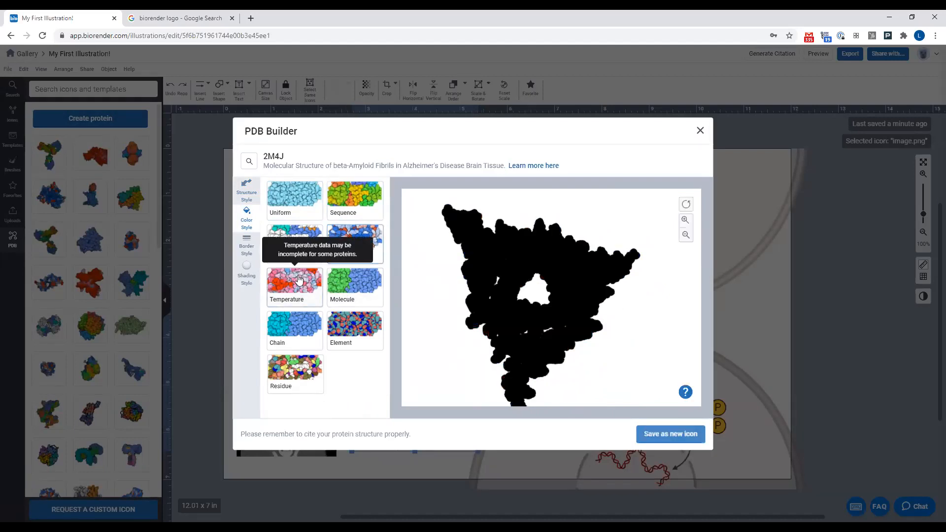
{"action": "left_click", "coordinate": [297, 231]}
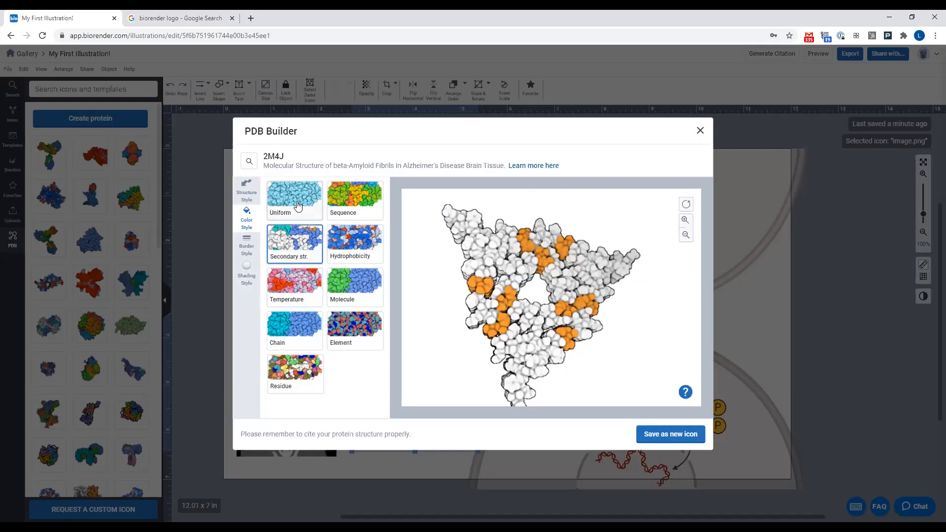
{"action": "left_click", "coordinate": [349, 196]}
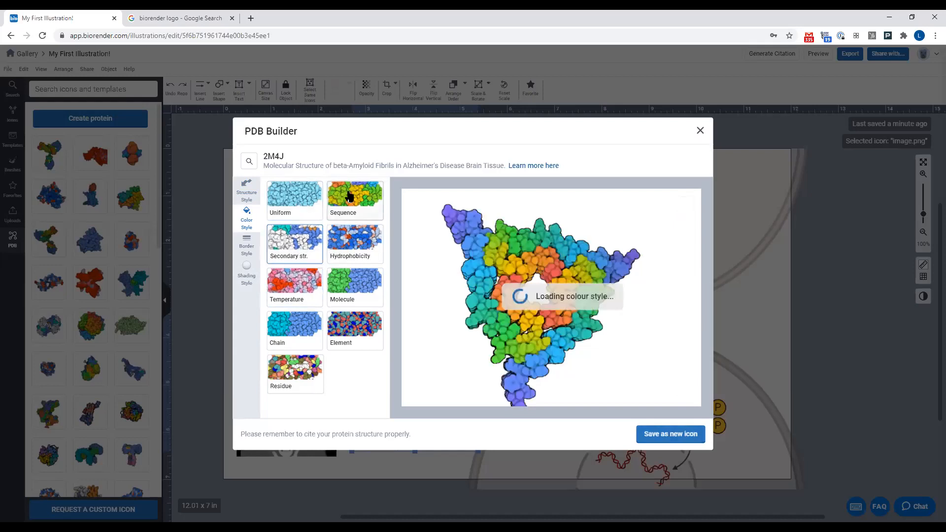
{"action": "left_click", "coordinate": [246, 194]}
{"action": "left_click", "coordinate": [292, 202]}
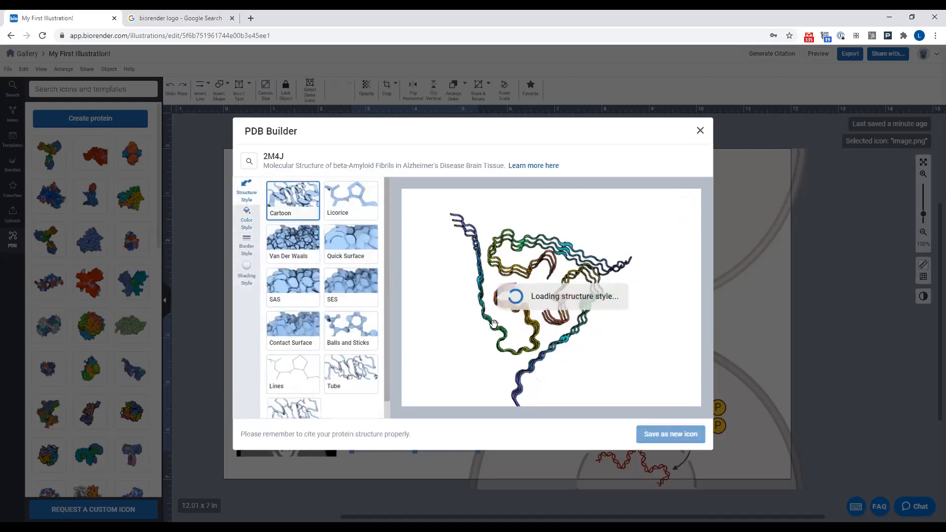
Rotate the 2M4J protein, save it as a new icon, and place it on the canvas over the upper graph.
{"action": "left_click_drag", "start_coordinate": [504, 344], "coordinate": [465, 278]}
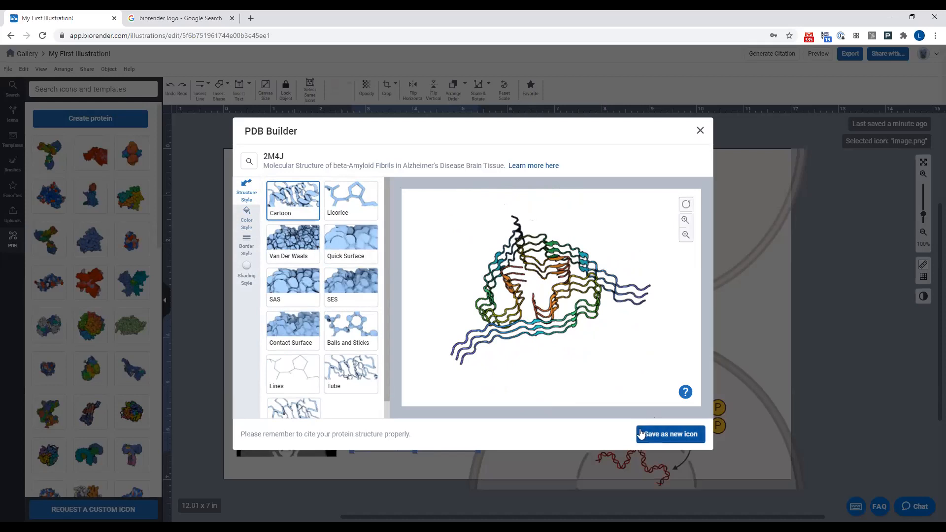
{"action": "left_click", "coordinate": [654, 437]}
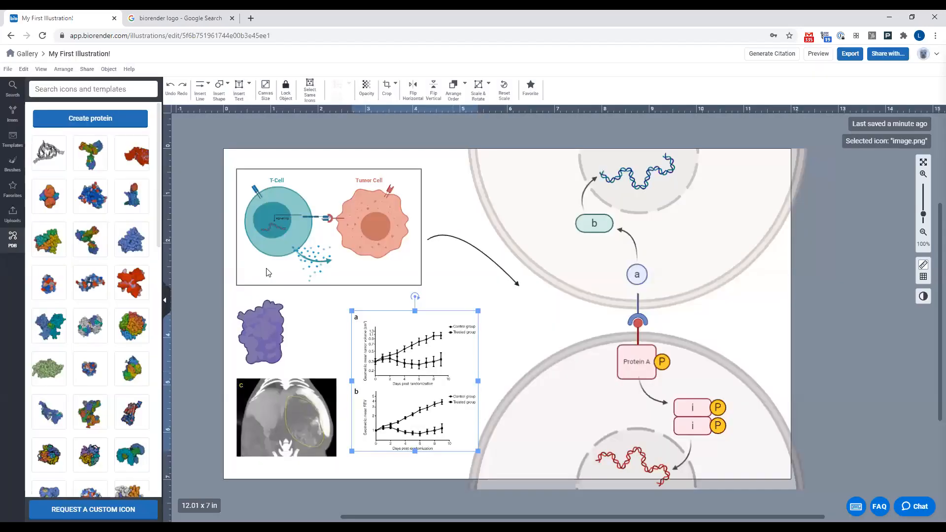
{"action": "left_click_drag", "start_coordinate": [574, 339], "coordinate": [363, 320]}
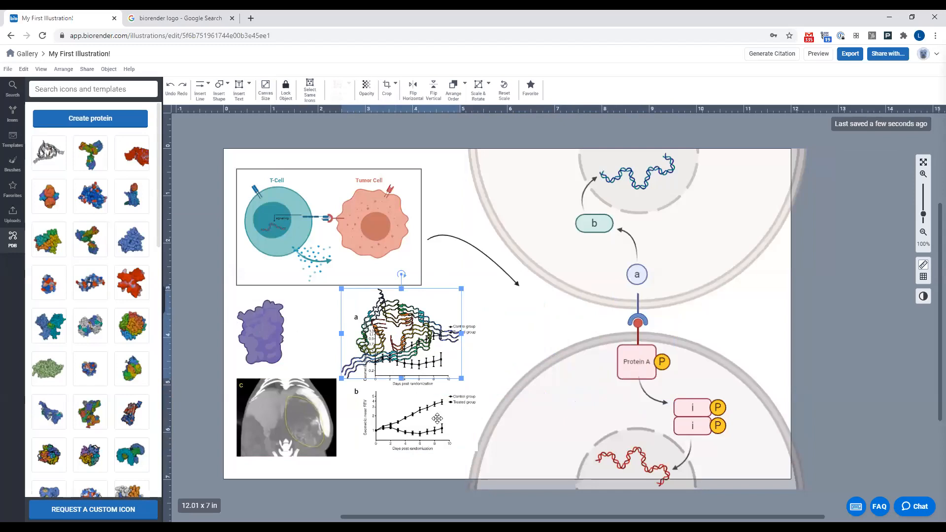
Search for "callout", add the square-to-square zoomed callout with shaded tail, and shrink it to zoom out from the purple protein.
{"action": "left_click", "coordinate": [74, 88]}
{"action": "type", "text": "ca"}
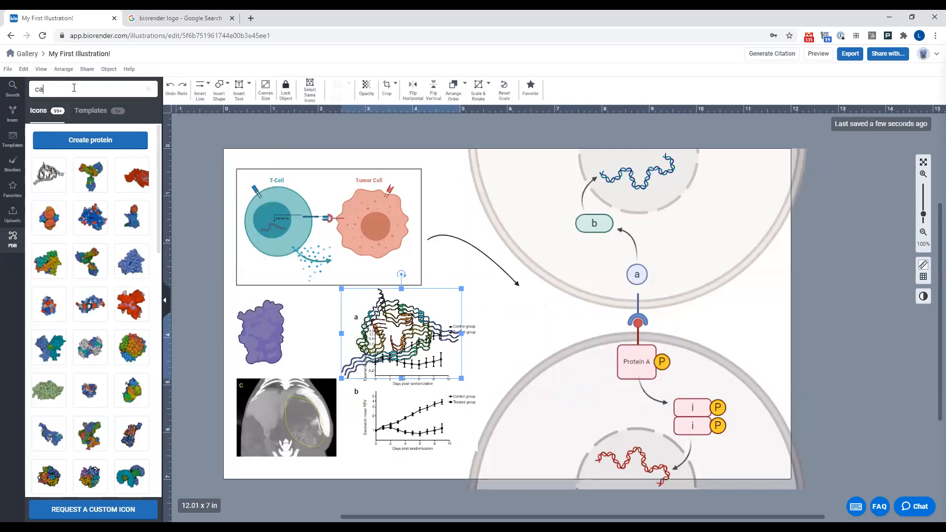
{"action": "type", "text": "llout"}
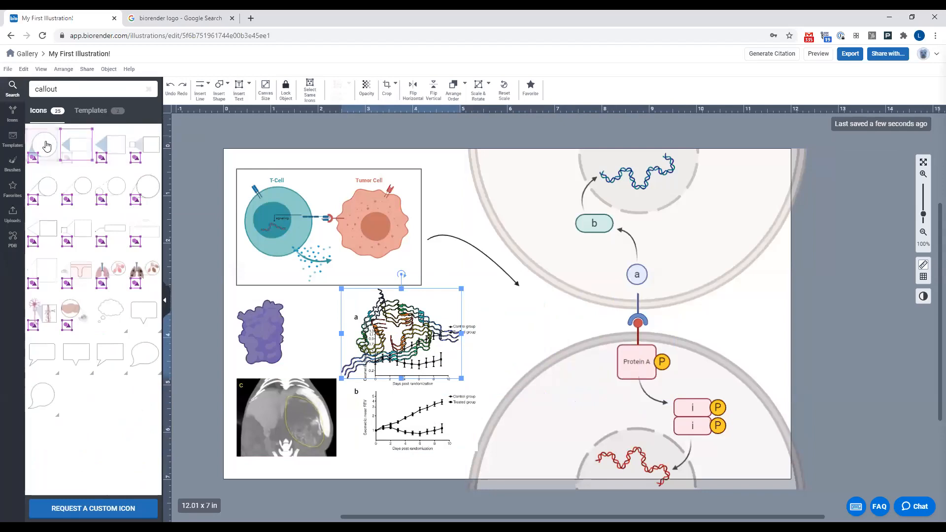
{"action": "mouse_move", "coordinate": [141, 151]}
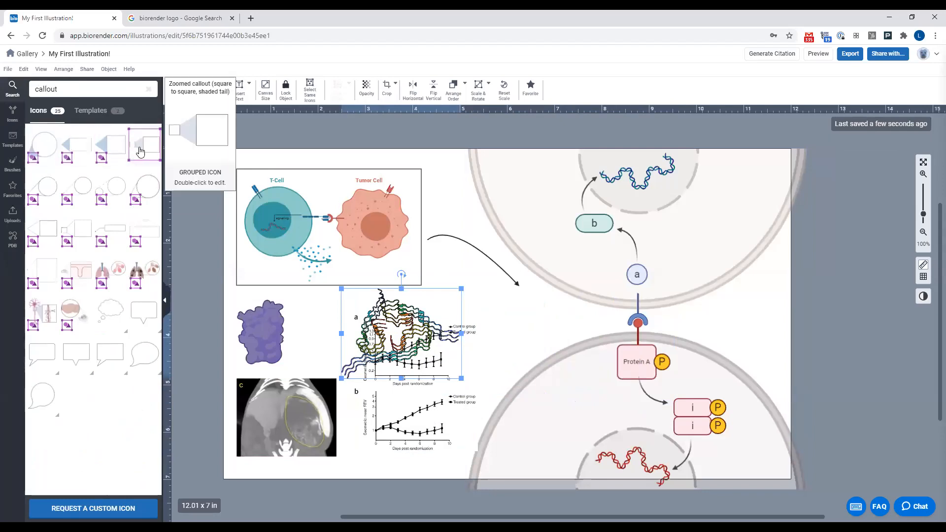
{"action": "left_click_drag", "start_coordinate": [150, 162], "coordinate": [369, 330]}
{"action": "left_click_drag", "start_coordinate": [434, 280], "coordinate": [368, 316]}
{"action": "left_click_drag", "start_coordinate": [337, 346], "coordinate": [353, 333]}
Send the 2M4J protein icon to the front and shrink it to fit centred inside the callout's large box.
{"action": "left_click", "coordinate": [416, 326]}
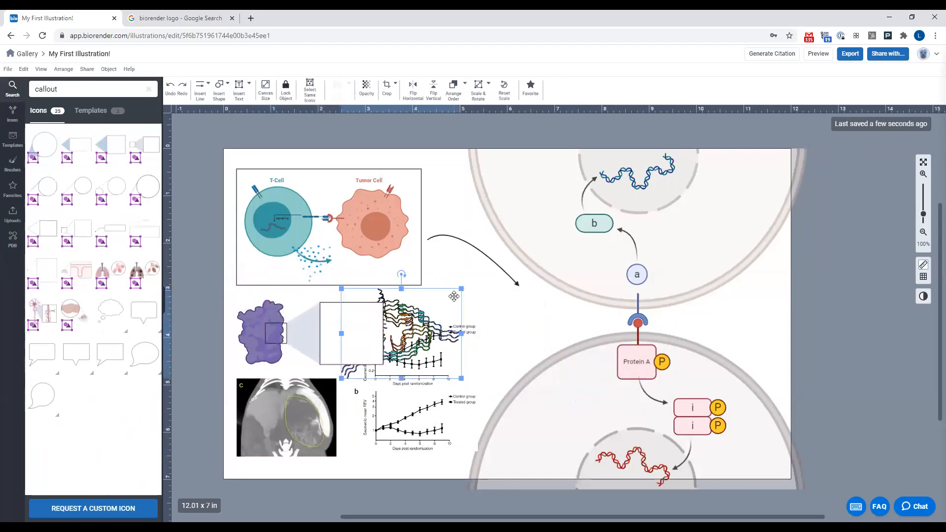
{"action": "left_click_drag", "start_coordinate": [461, 290], "coordinate": [394, 351]}
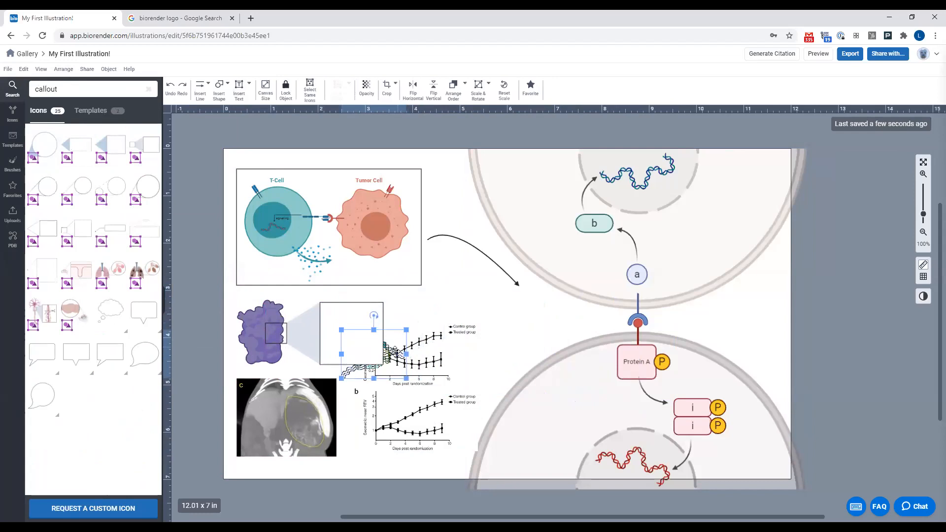
{"action": "right_click", "coordinate": [393, 356]}
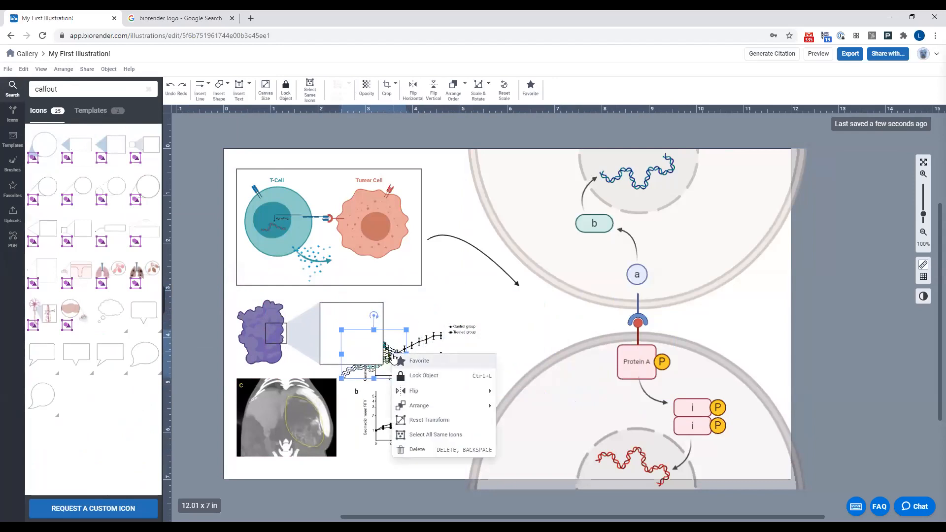
{"action": "mouse_move", "coordinate": [428, 407]}
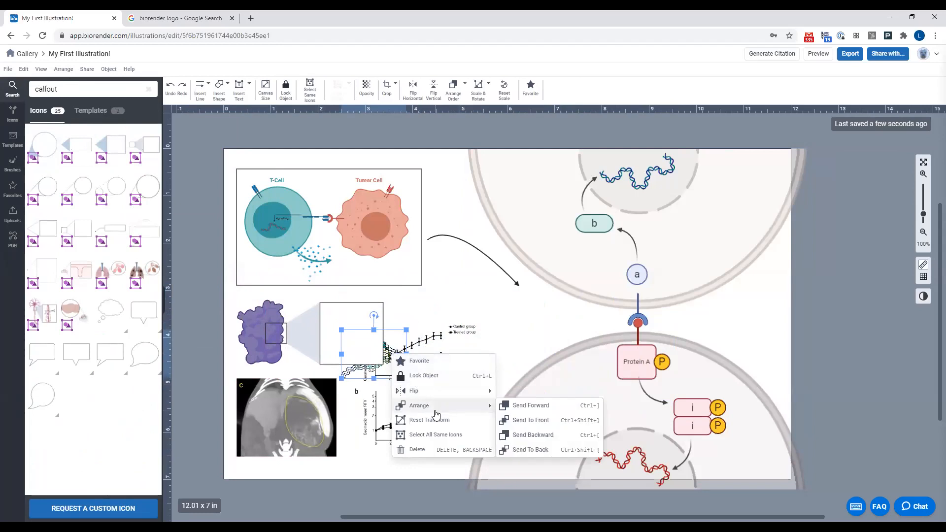
{"action": "left_click", "coordinate": [552, 420]}
{"action": "left_click_drag", "start_coordinate": [374, 359], "coordinate": [357, 339]}
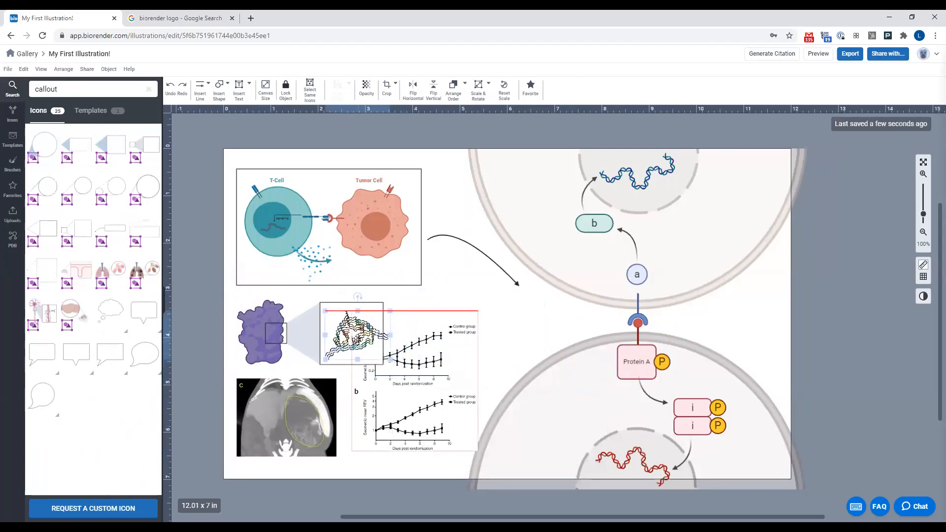
{"action": "left_click_drag", "start_coordinate": [390, 311], "coordinate": [376, 315]}
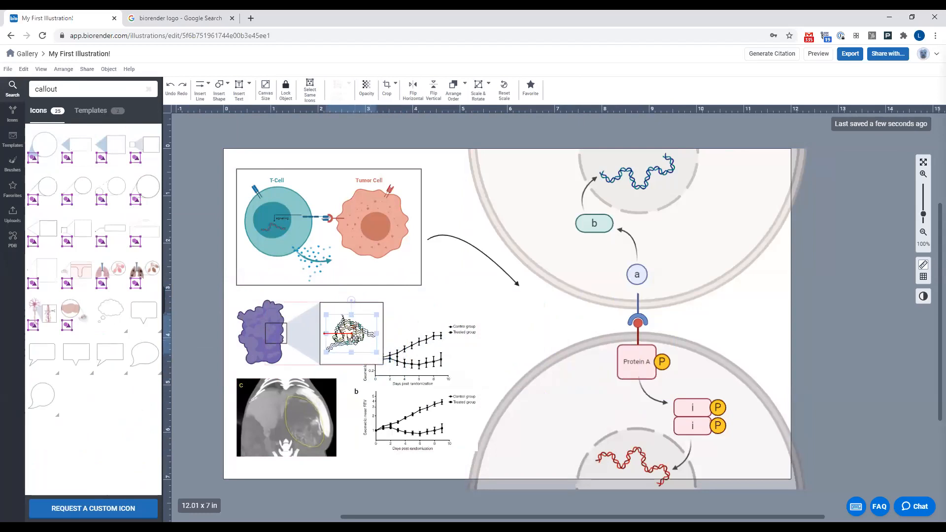
Shrink the line graph image to about 2.1 in wide and move it below the callout, beside the CT scan.
{"action": "left_click", "coordinate": [426, 370]}
{"action": "left_click_drag", "start_coordinate": [452, 334], "coordinate": [453, 337]}
{"action": "left_click_drag", "start_coordinate": [403, 394], "coordinate": [407, 417]}
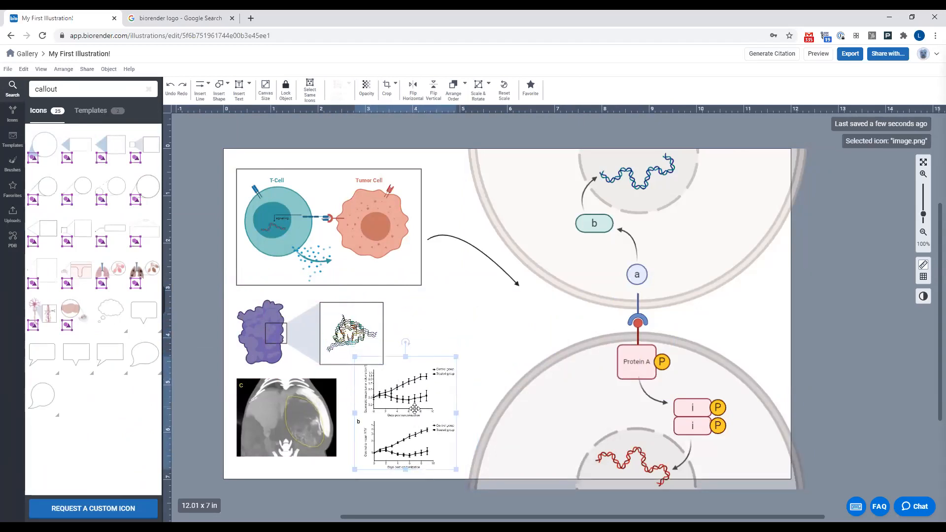
Scale down the purple protein, callout and 2M4J icon together, move them up under the cell scene, and nudge the graph image.
{"action": "left_click", "coordinate": [414, 333]}
{"action": "left_click", "coordinate": [348, 320]}
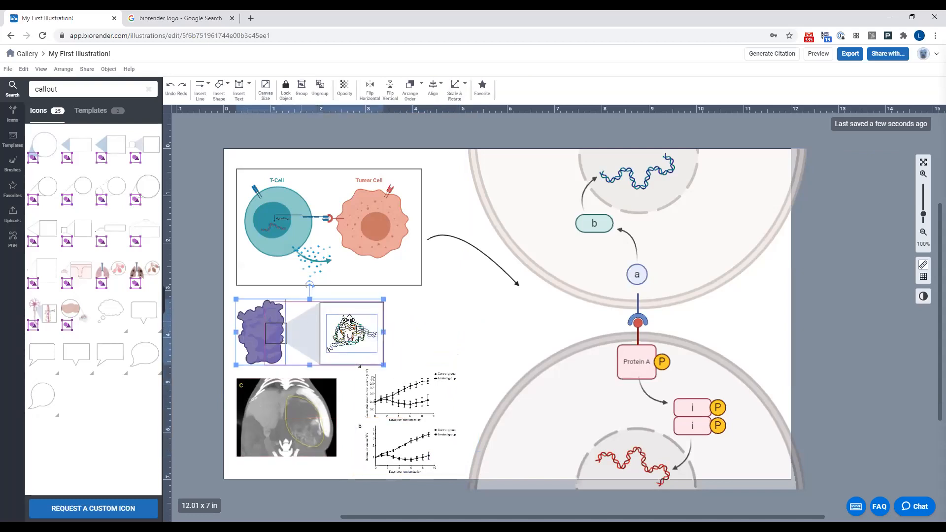
{"action": "left_click_drag", "start_coordinate": [376, 305], "coordinate": [369, 309]}
{"action": "left_click_drag", "start_coordinate": [309, 324], "coordinate": [314, 314]}
{"action": "left_click", "coordinate": [389, 400]}
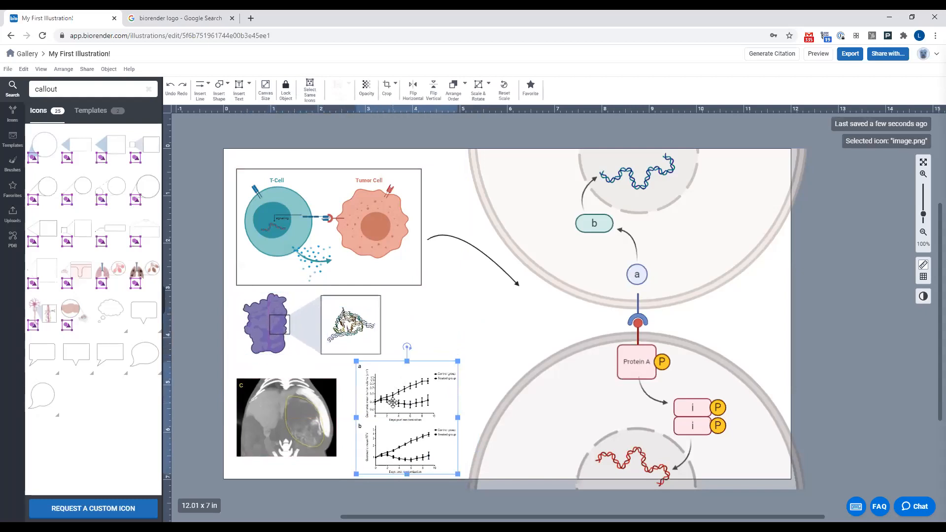
{"action": "left_click", "coordinate": [499, 324]}
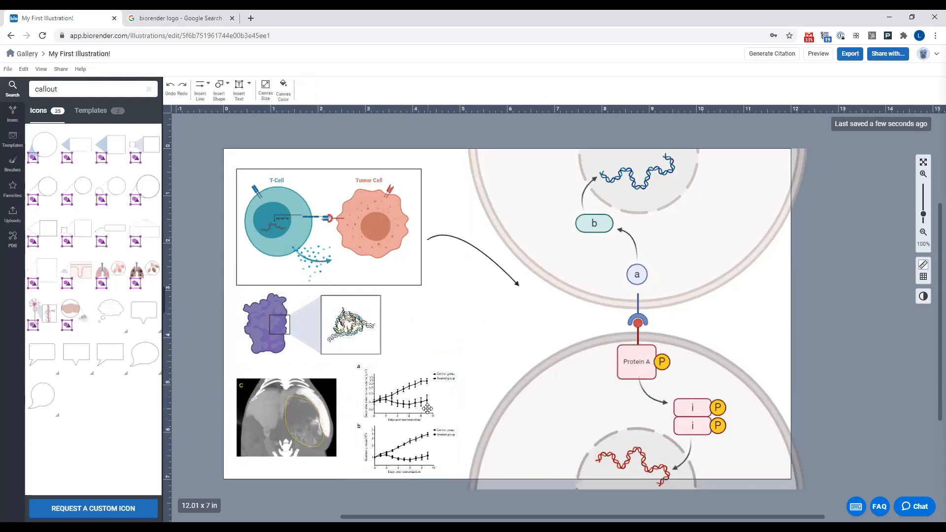
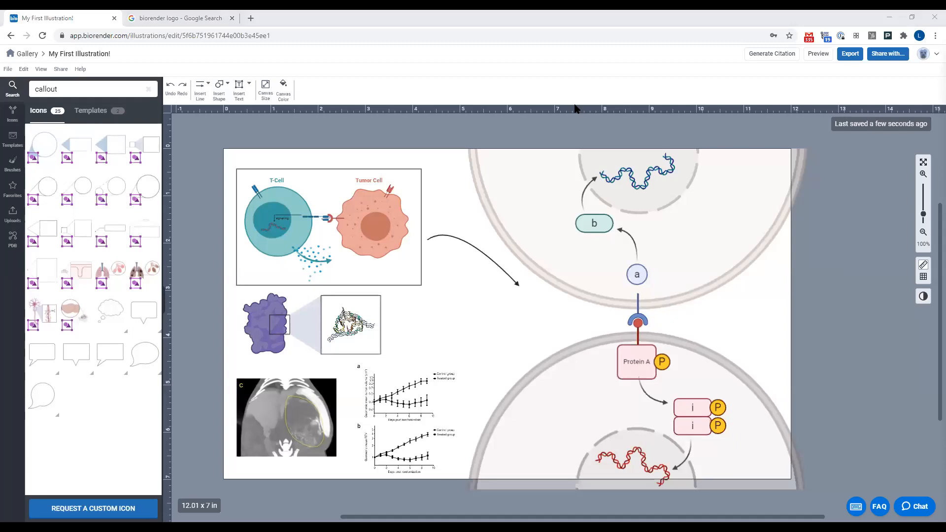
Preview the whole illustration as it appears within the canvas bounds, then return to the editor.
{"action": "left_click", "coordinate": [847, 202]}
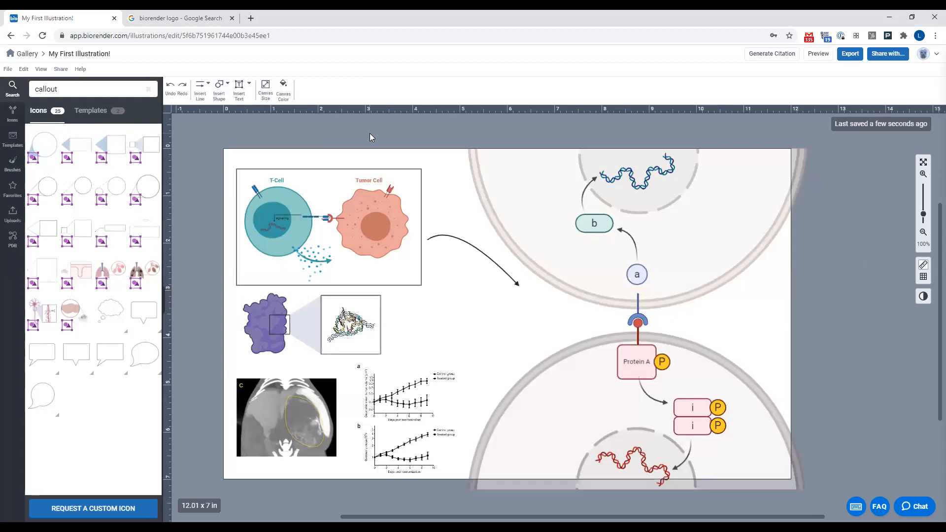
{"action": "left_click", "coordinate": [816, 54]}
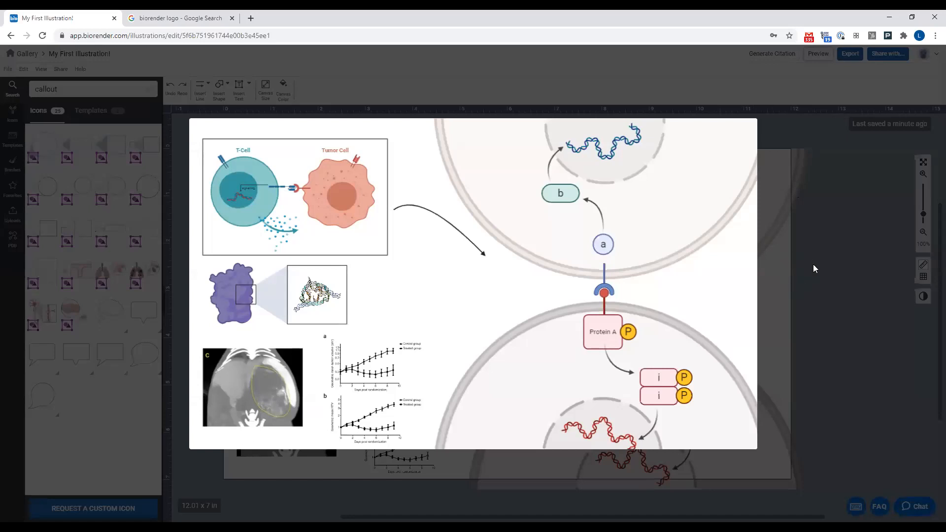
{"action": "left_click", "coordinate": [827, 237]}
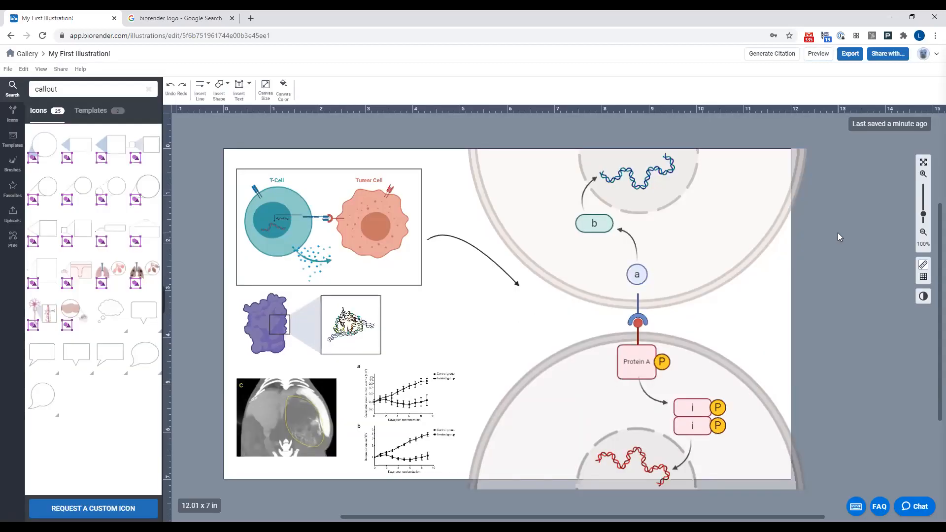
Export the illustration as a PNG at 300 DPI with a 12.01 x 7 in size, and dismiss the citation reminder.
{"action": "left_click", "coordinate": [849, 55]}
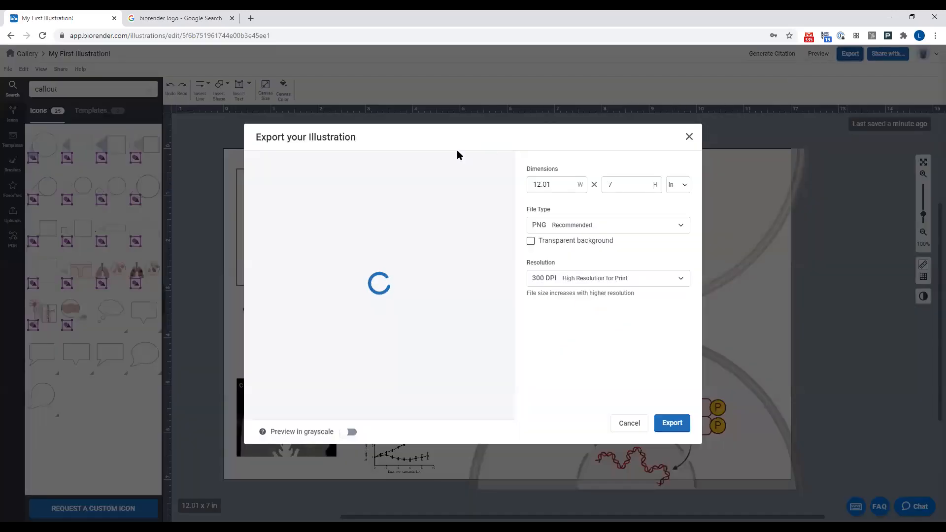
{"action": "left_click", "coordinate": [573, 230]}
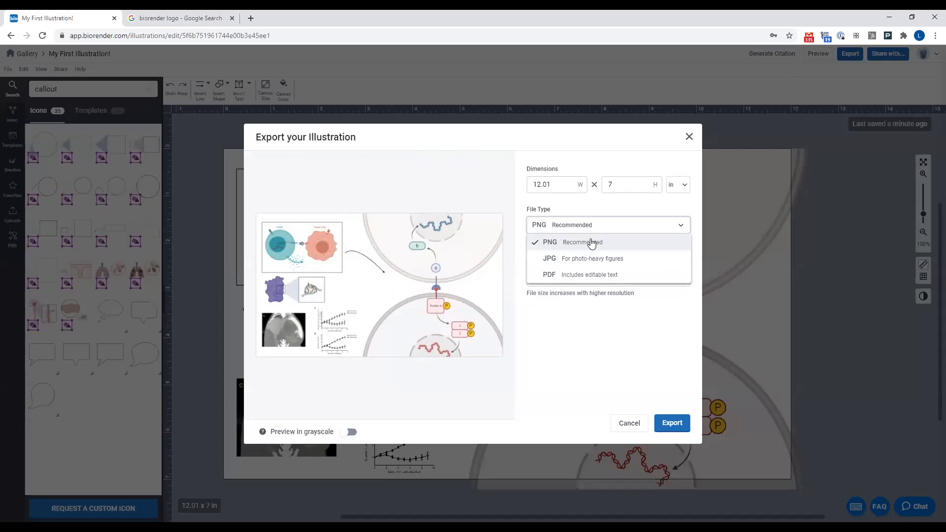
{"action": "left_click", "coordinate": [606, 330]}
{"action": "left_click", "coordinate": [592, 279]}
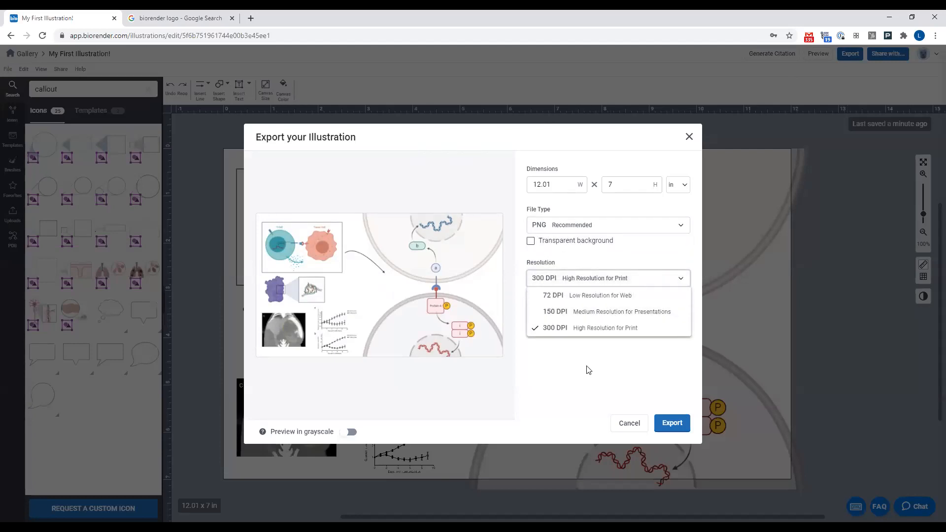
{"action": "left_click", "coordinate": [589, 349]}
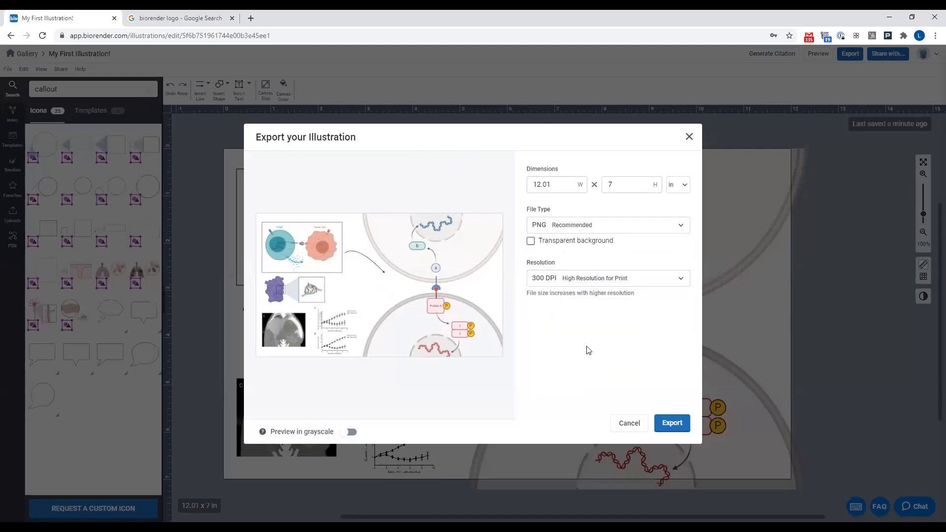
{"action": "left_click", "coordinate": [668, 430]}
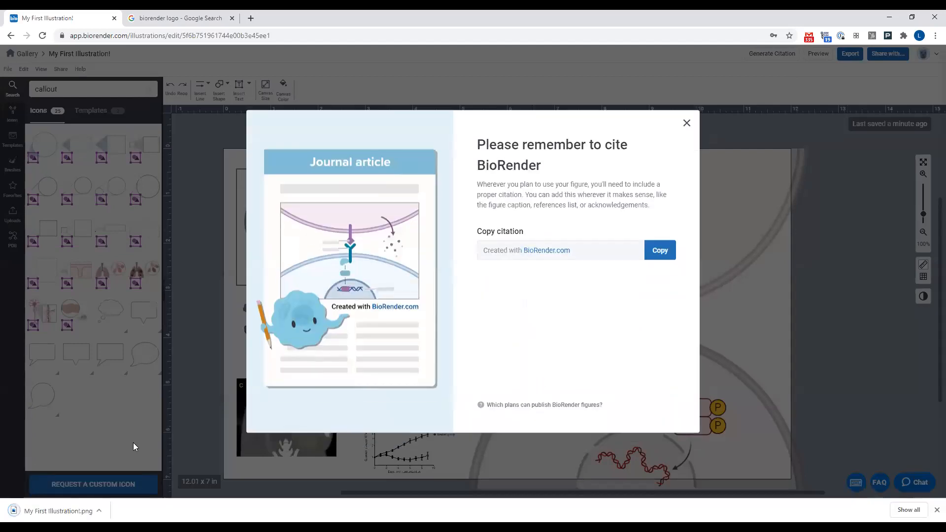
{"action": "left_click", "coordinate": [684, 129]}
View the exported My First Illustration!.png file in the browser and return to the illustration.
{"action": "left_click", "coordinate": [43, 510]}
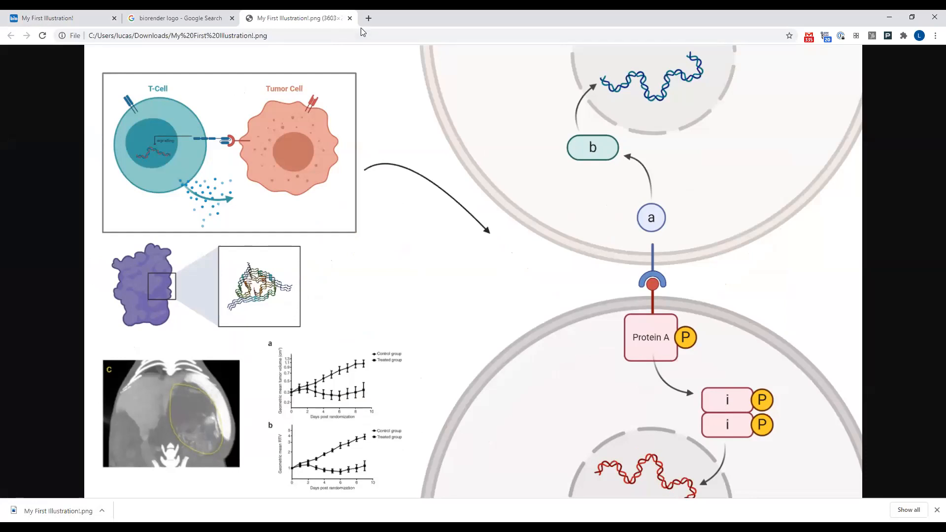
{"action": "left_click", "coordinate": [349, 18]}
{"action": "left_click", "coordinate": [57, 14]}
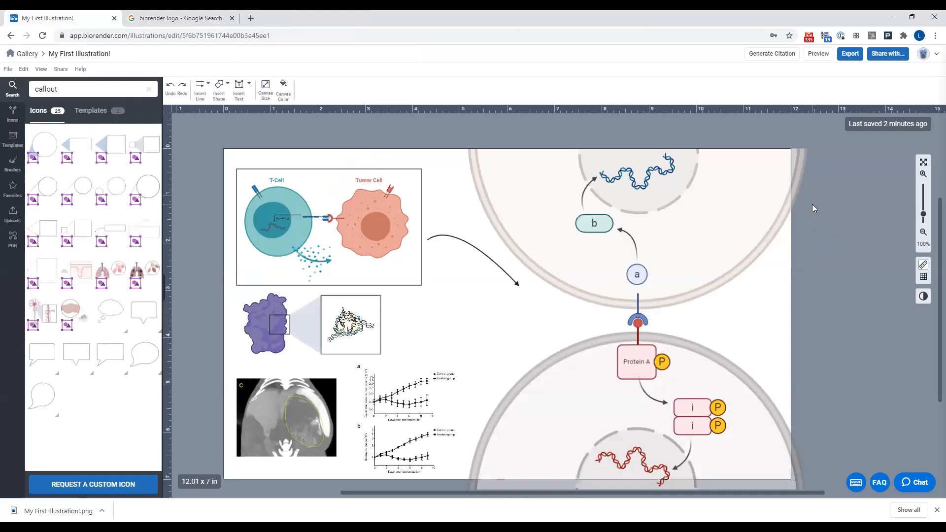
Share My First Illustration! with the team "test".
{"action": "left_click", "coordinate": [887, 55]}
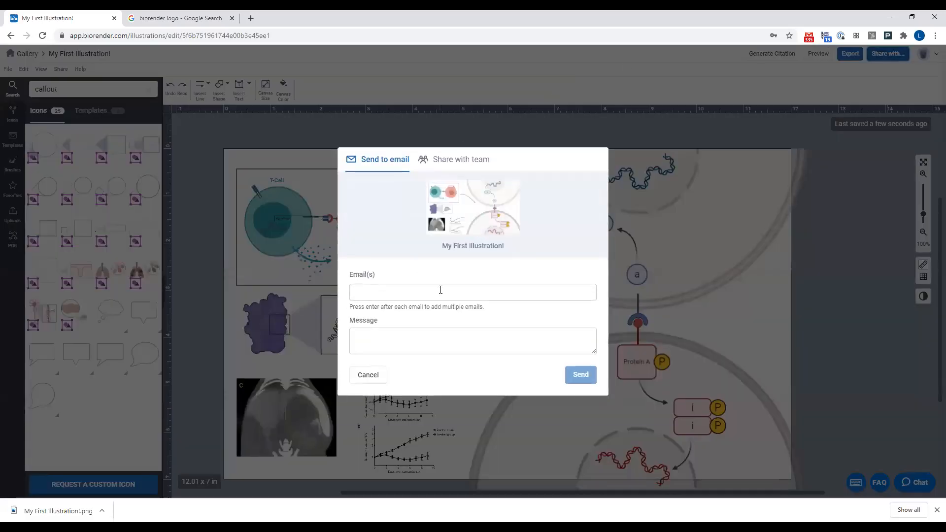
{"action": "left_click", "coordinate": [440, 290]}
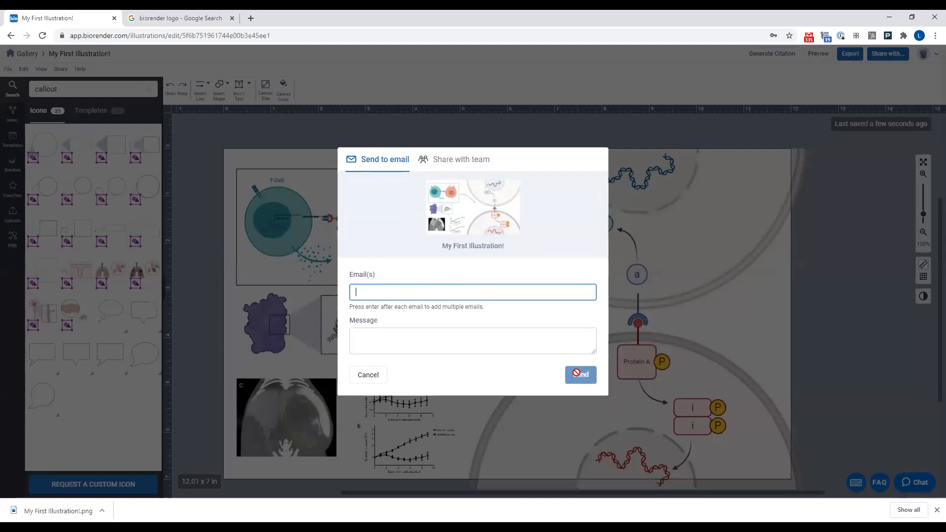
{"action": "left_click", "coordinate": [471, 156]}
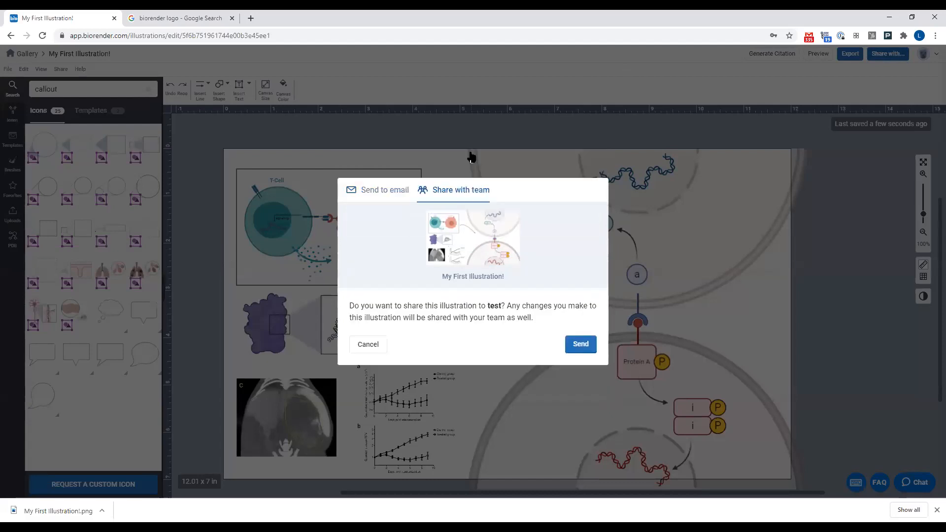
{"action": "left_click", "coordinate": [580, 345]}
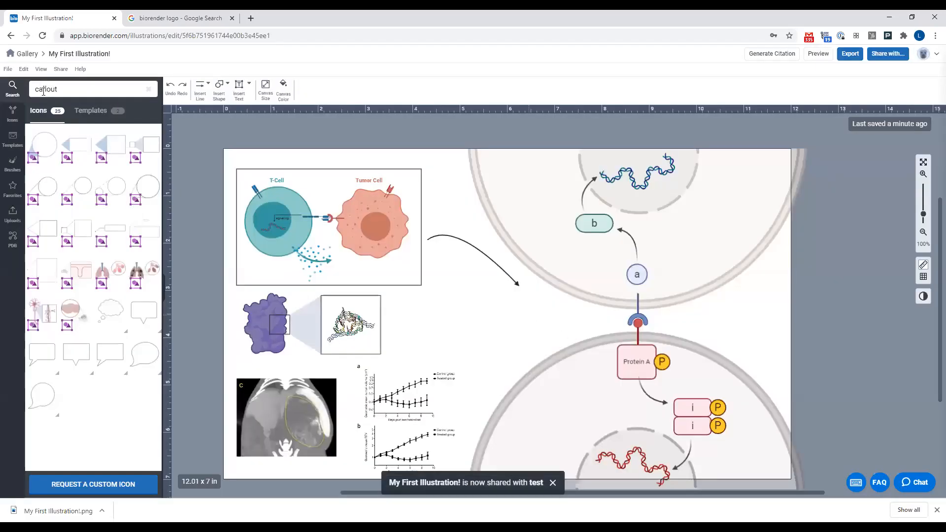
Return to the gallery, check the shared marker on My First Illustration!, and view the team gallery.
{"action": "left_click", "coordinate": [27, 55]}
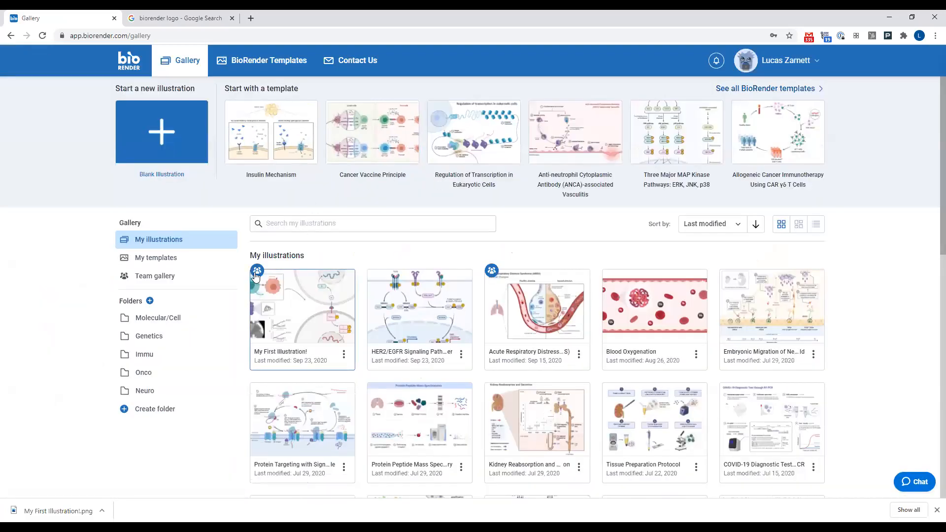
{"action": "mouse_move", "coordinate": [256, 277]}
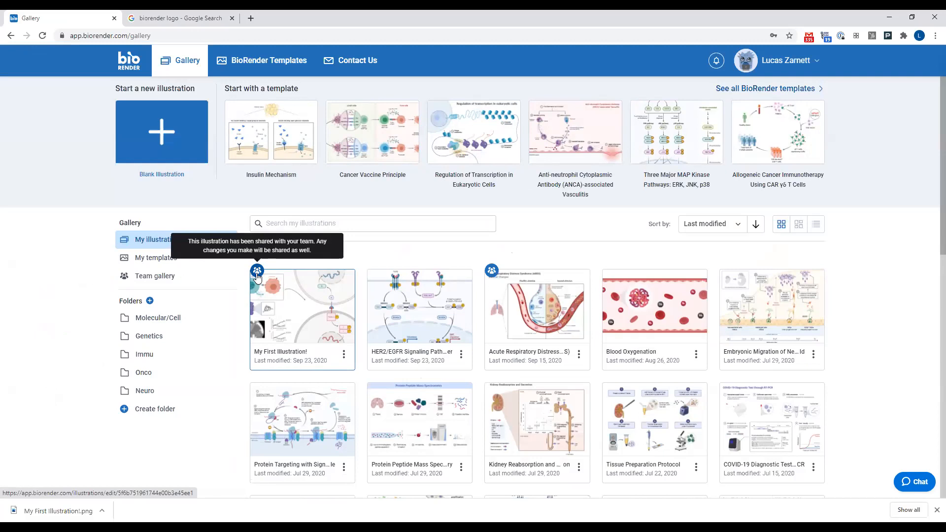
{"action": "left_click", "coordinate": [142, 277]}
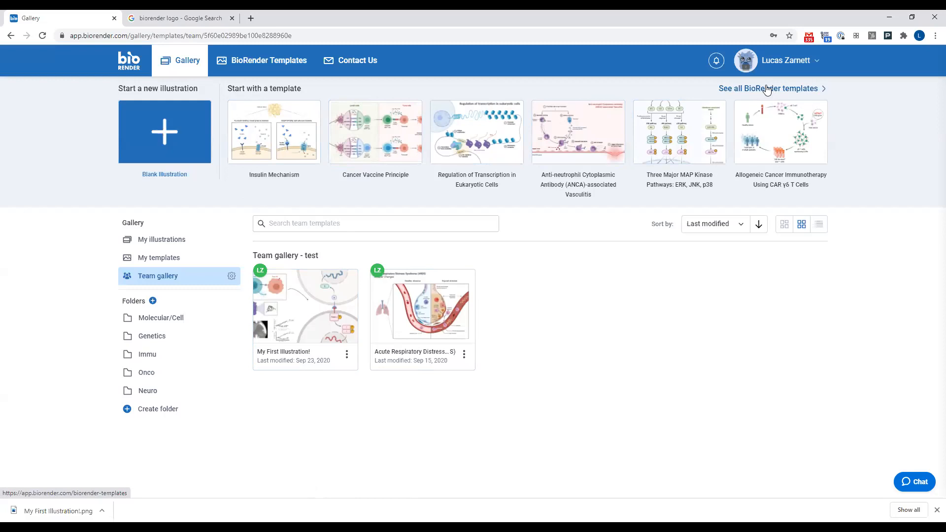
Browse the full BioRender template library and look through its Lab & Protocols category.
{"action": "left_click", "coordinate": [735, 89]}
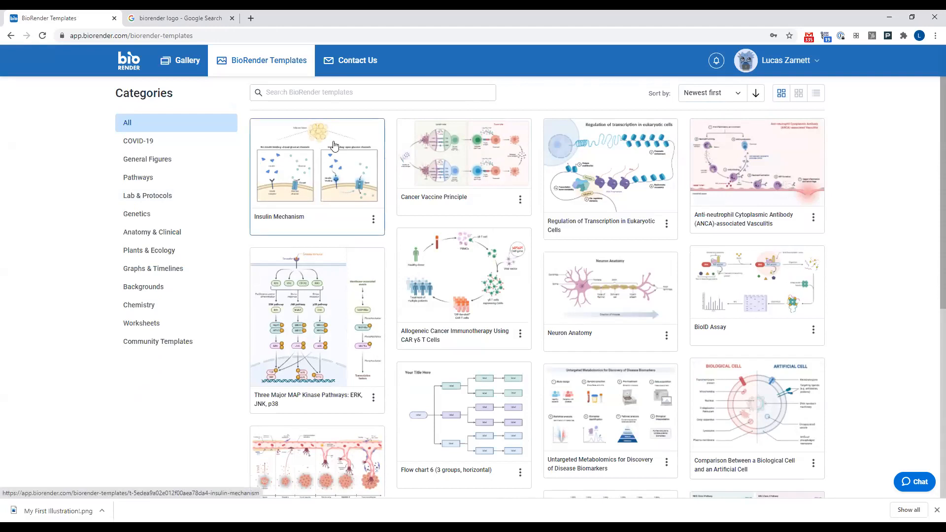
{"action": "left_click", "coordinate": [375, 101]}
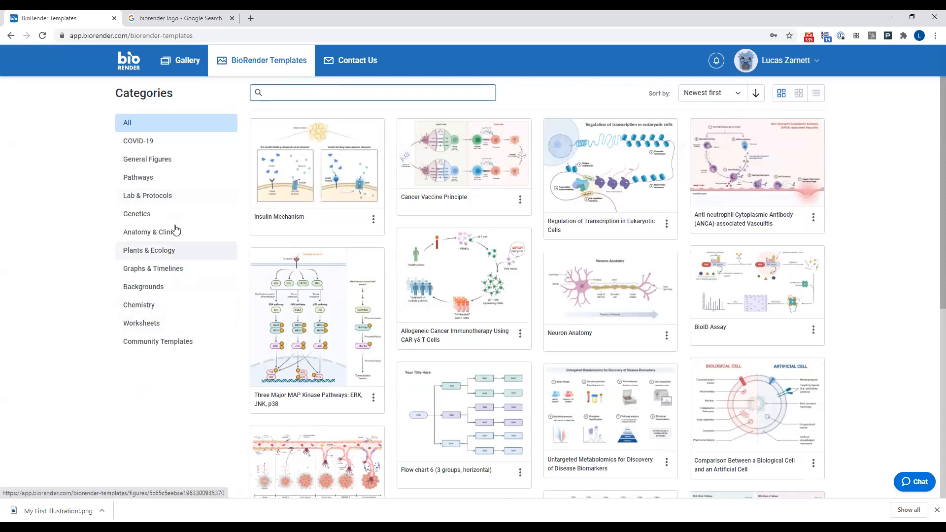
{"action": "left_click", "coordinate": [183, 195]}
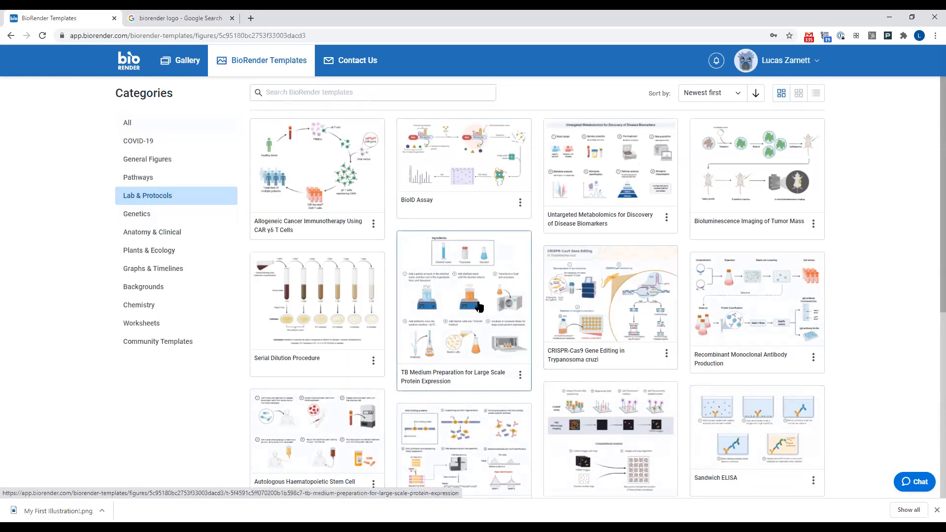
{"action": "scroll", "coordinate": [461, 394], "scroll_direction": "down", "scroll_amount": 1}
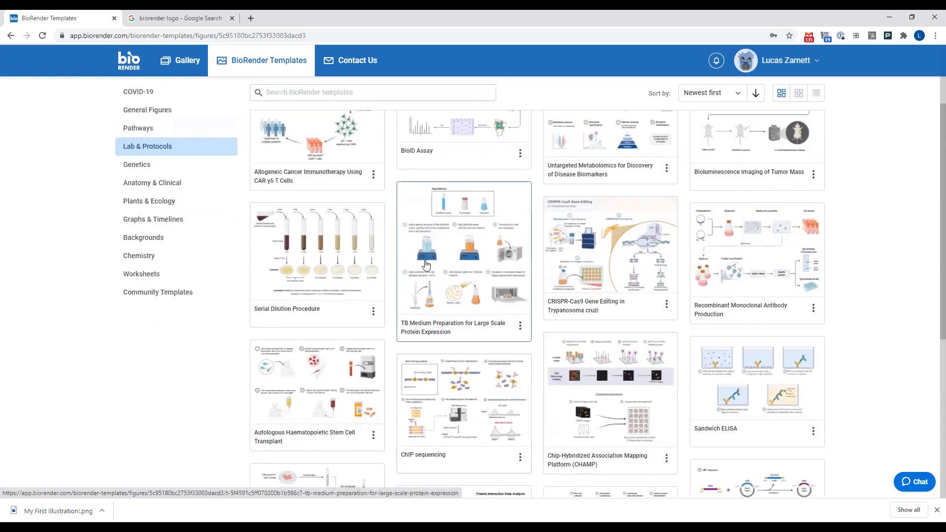
{"action": "scroll", "coordinate": [423, 266], "scroll_direction": "down", "scroll_amount": 1}
{"action": "scroll", "coordinate": [416, 256], "scroll_direction": "down", "scroll_amount": 5}
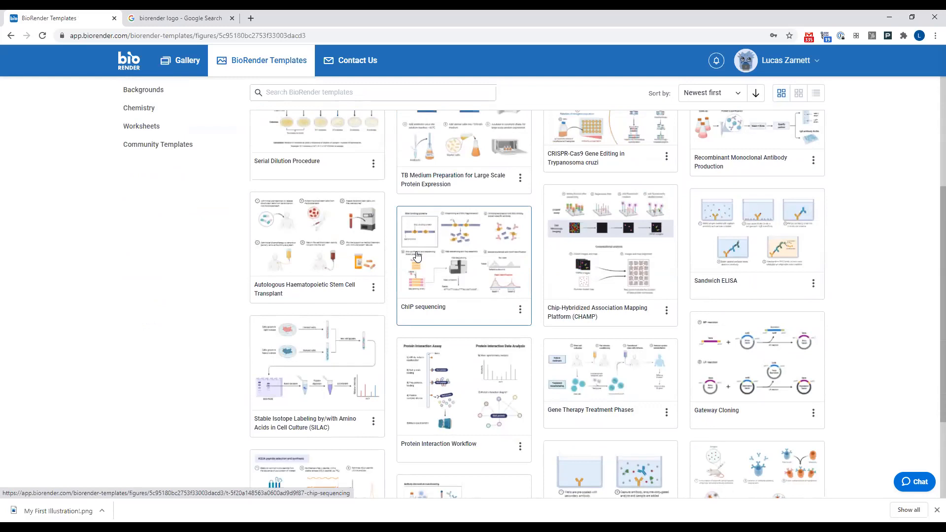
{"action": "scroll", "coordinate": [350, 163], "scroll_direction": "up", "scroll_amount": 7}
Search the templates for "mass spec" and start a new illustration from the Protein Peptide Mass Spectrometry template.
{"action": "left_click", "coordinate": [363, 91]}
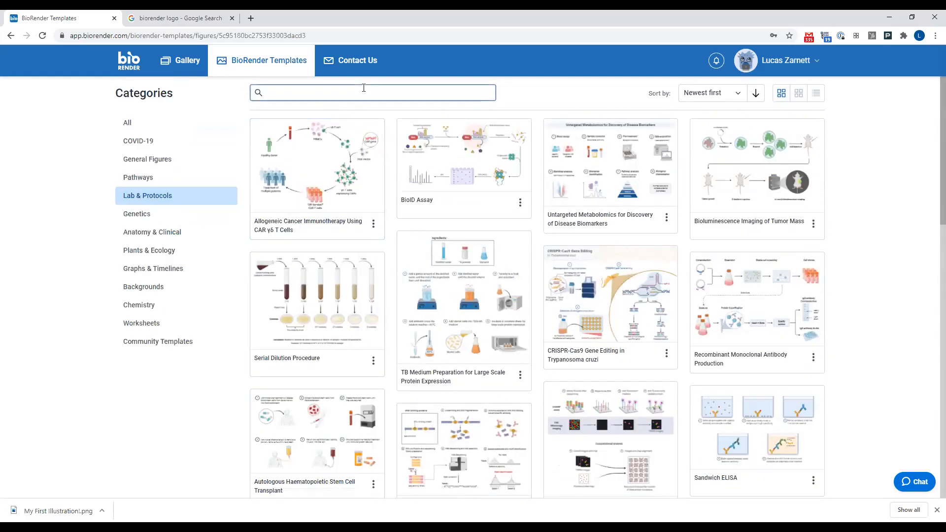
{"action": "type", "text": "mass spec"}
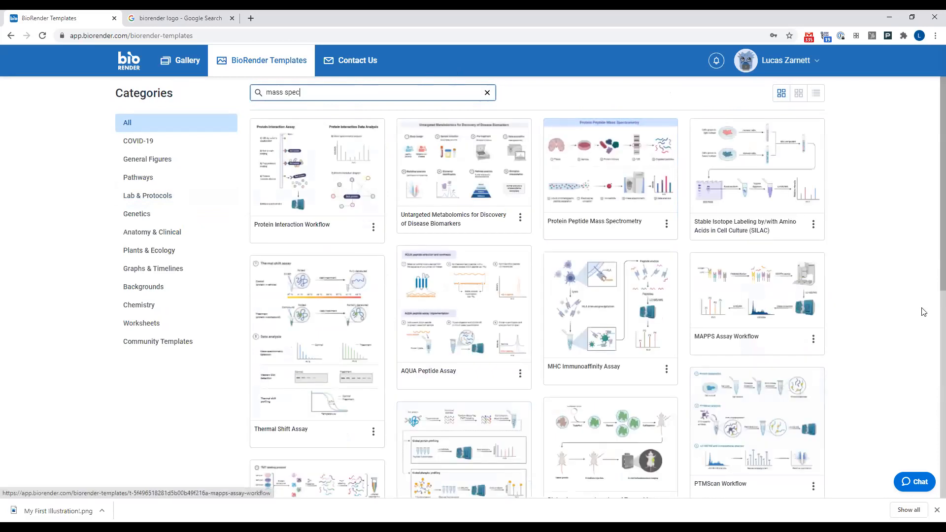
{"action": "left_click", "coordinate": [640, 178]}
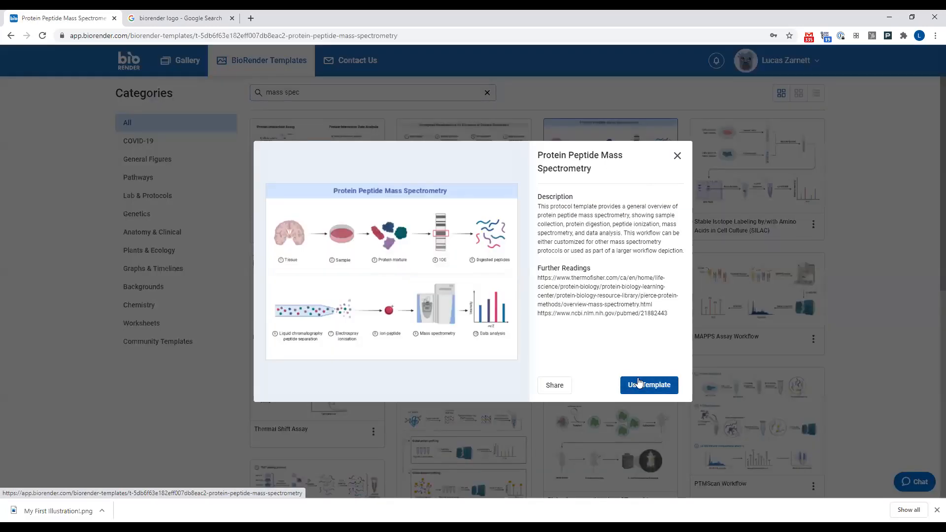
{"action": "left_click", "coordinate": [639, 382]}
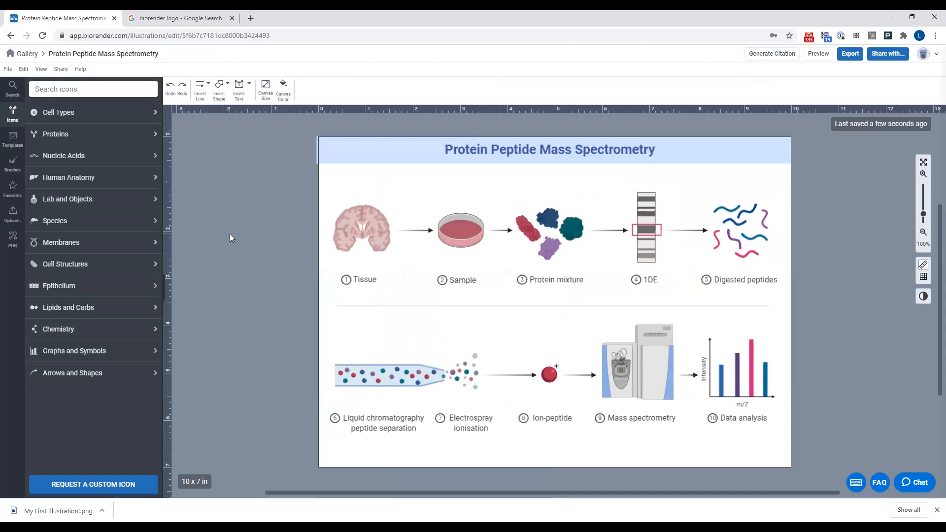
{"action": "left_click", "coordinate": [936, 510]}
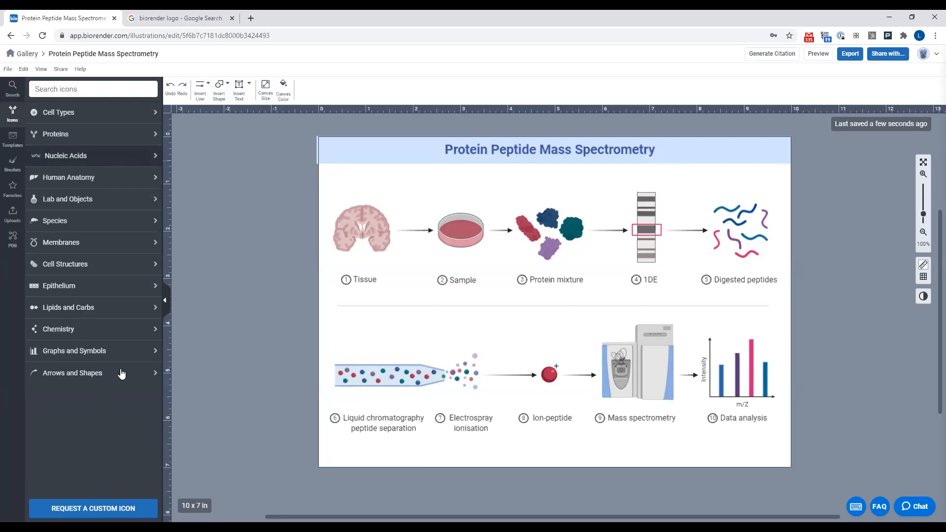
Try out a custom icon request with placeholder name, key features and description, view its second page, and close it without submitting.
{"action": "left_click", "coordinate": [98, 505]}
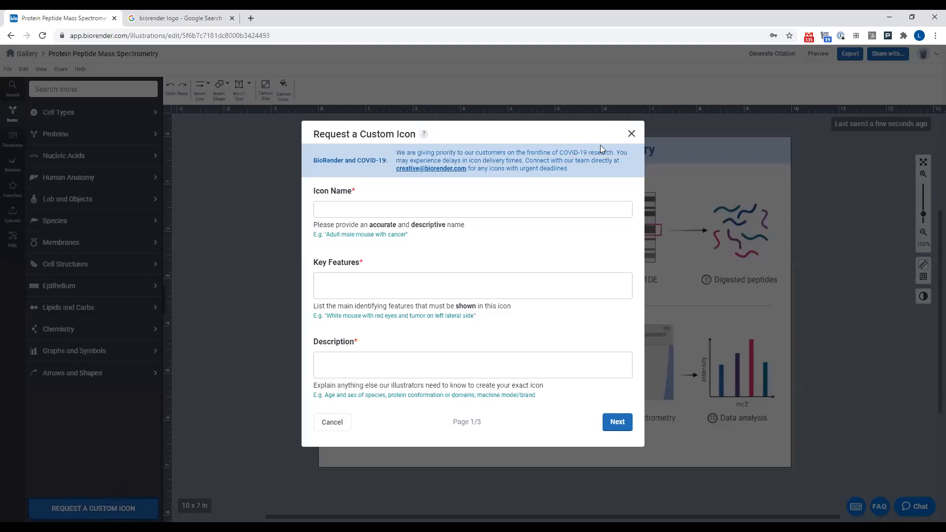
{"action": "left_click", "coordinate": [630, 133]}
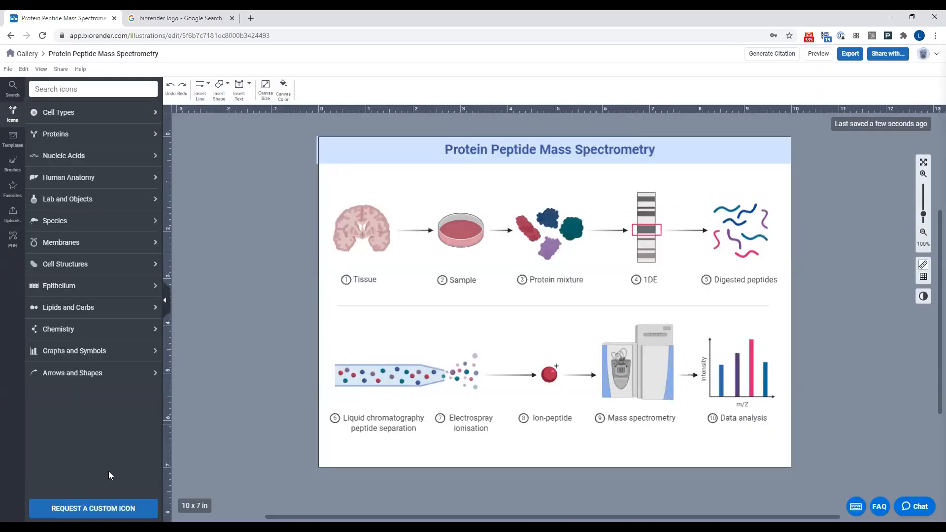
{"action": "left_click", "coordinate": [108, 511]}
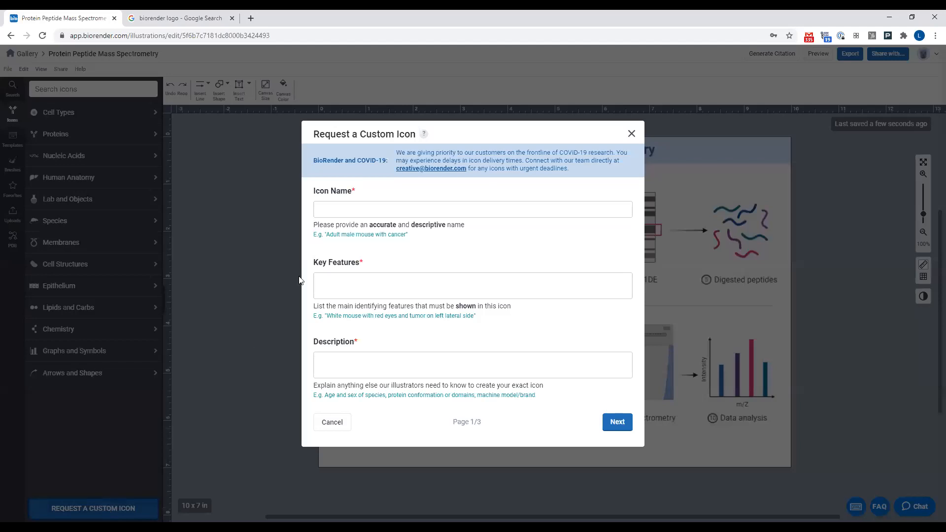
{"action": "left_click", "coordinate": [374, 207]}
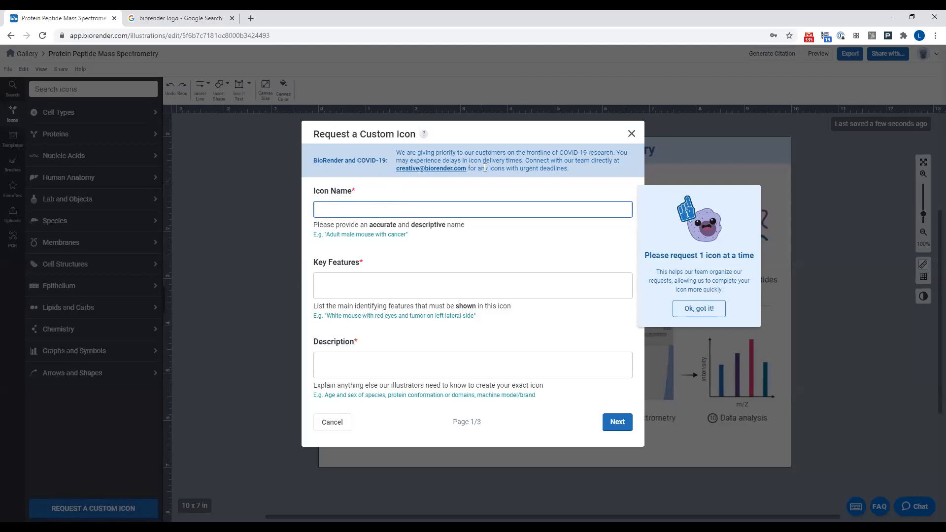
{"action": "type", "text": "fag"}
{"action": "left_click", "coordinate": [380, 284]}
{"action": "type", "text": "sgsg"}
{"action": "left_click", "coordinate": [403, 357]}
{"action": "type", "text": "sdg"}
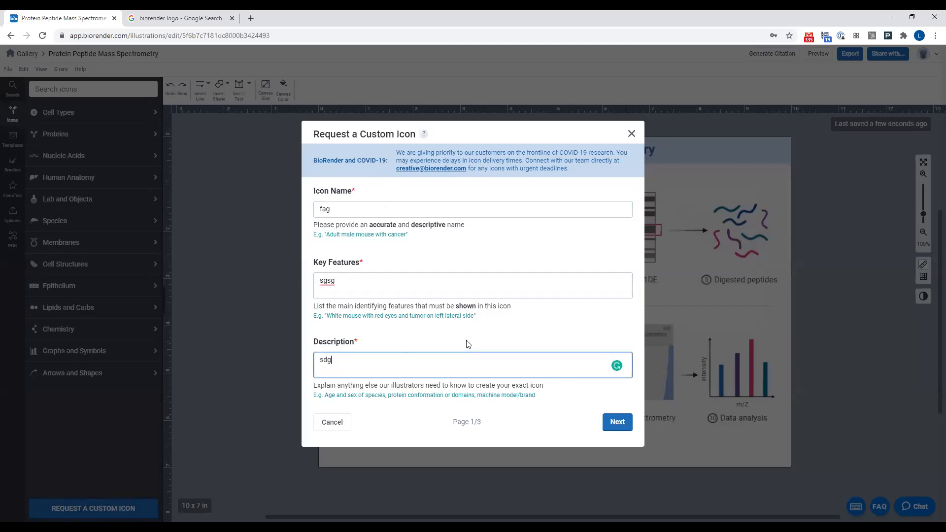
{"action": "left_click", "coordinate": [617, 422]}
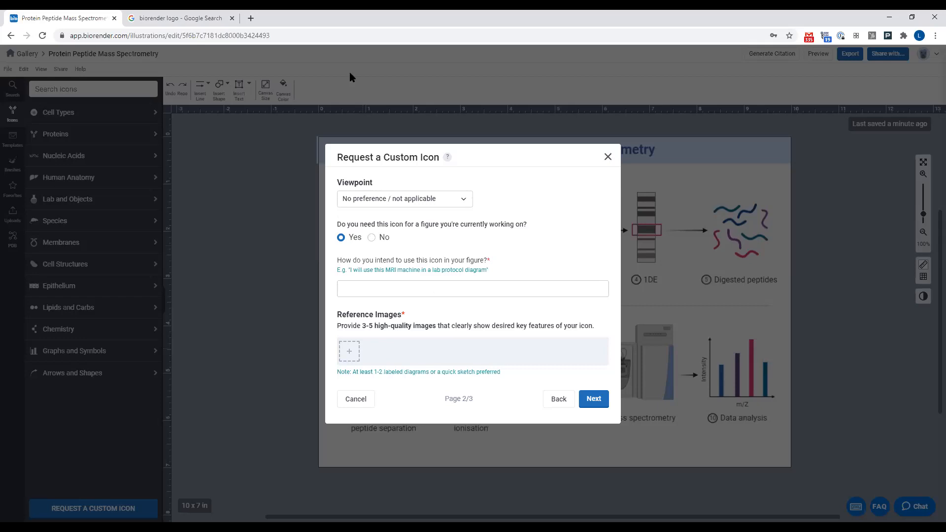
{"action": "left_click", "coordinate": [607, 156]}
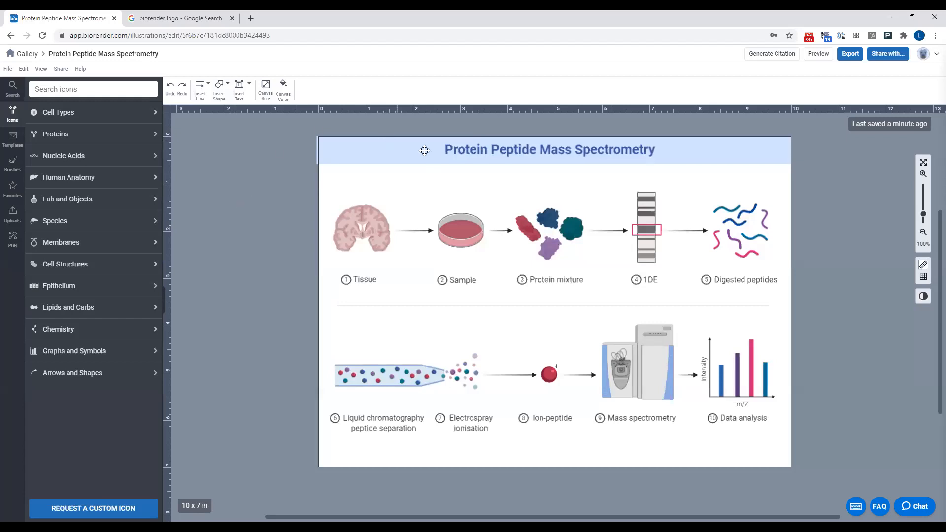
Select the grey mass spectrometer icon above the Mass spectrometry label.
{"action": "left_click", "coordinate": [659, 378]}
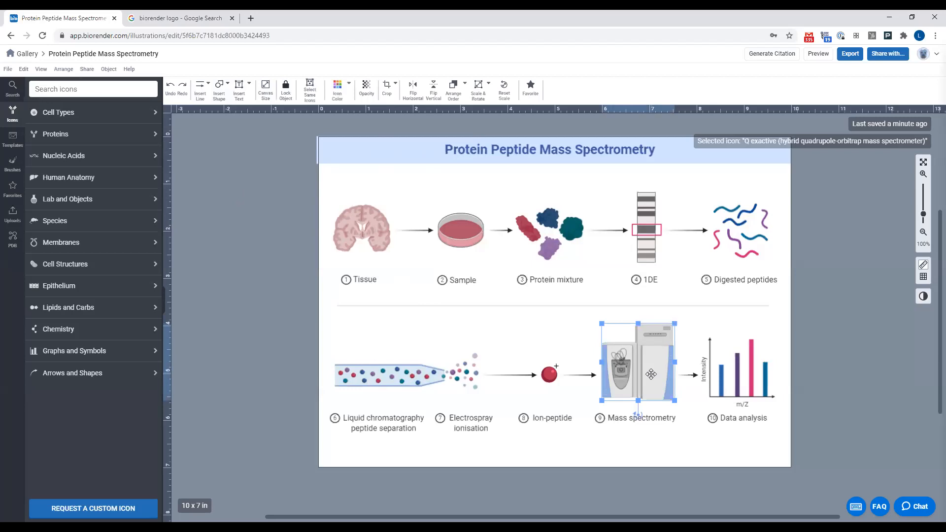
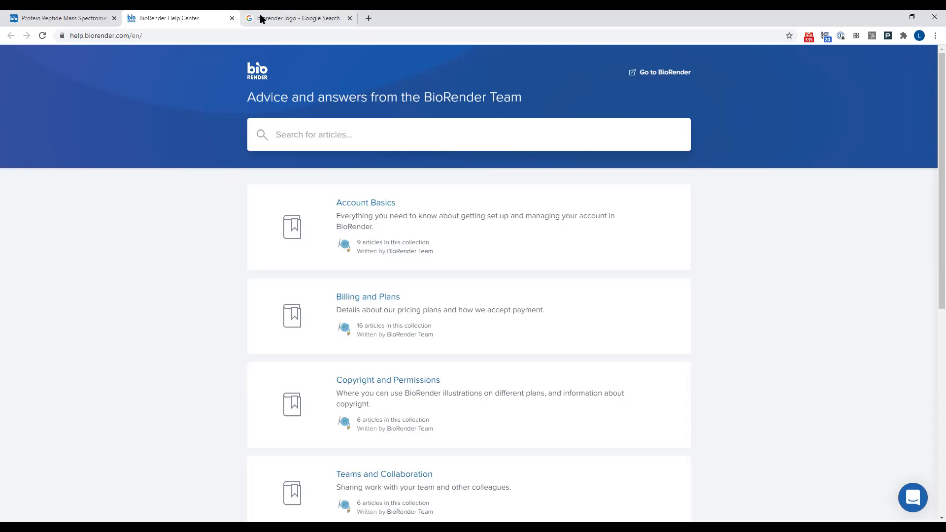
Close the Help Center page, return to the gallery, and view the version history of the newest Protein Peptide Mass Spectrometry illustration.
{"action": "left_click", "coordinate": [232, 19]}
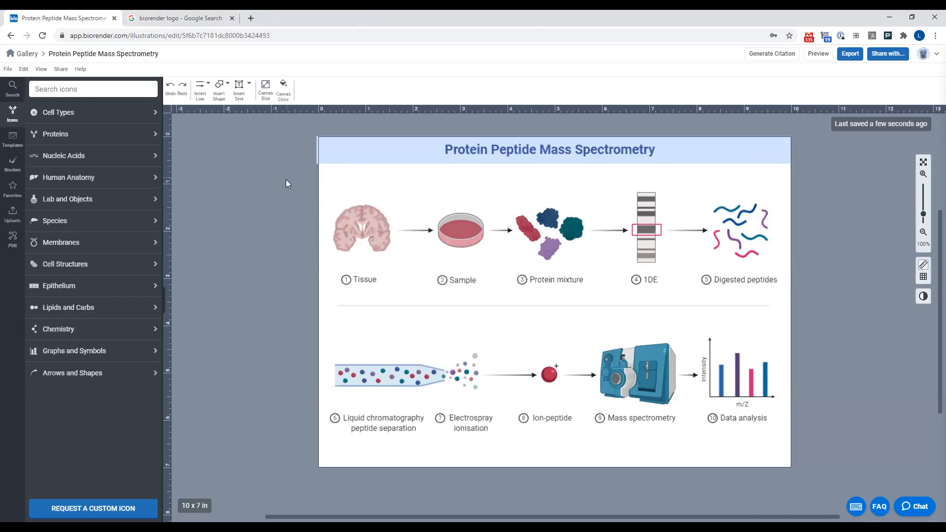
{"action": "left_click", "coordinate": [27, 56]}
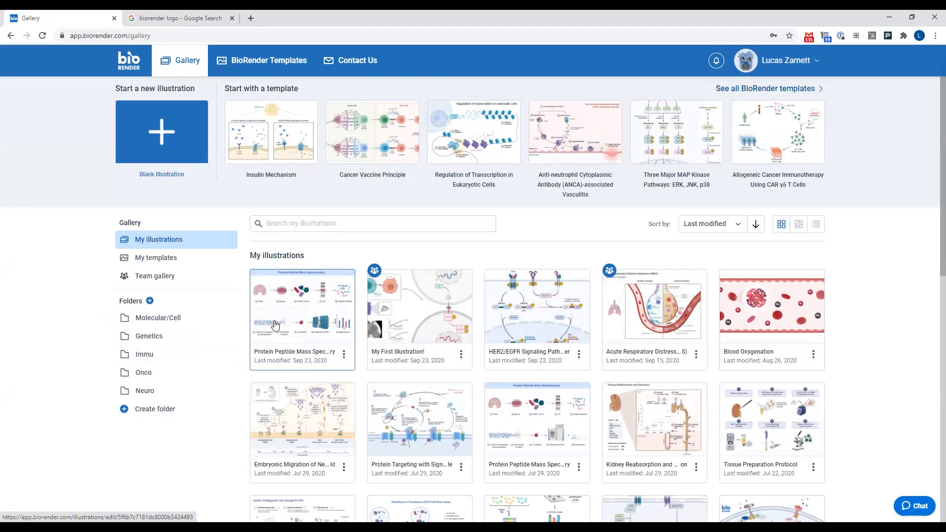
{"action": "left_click", "coordinate": [343, 354]}
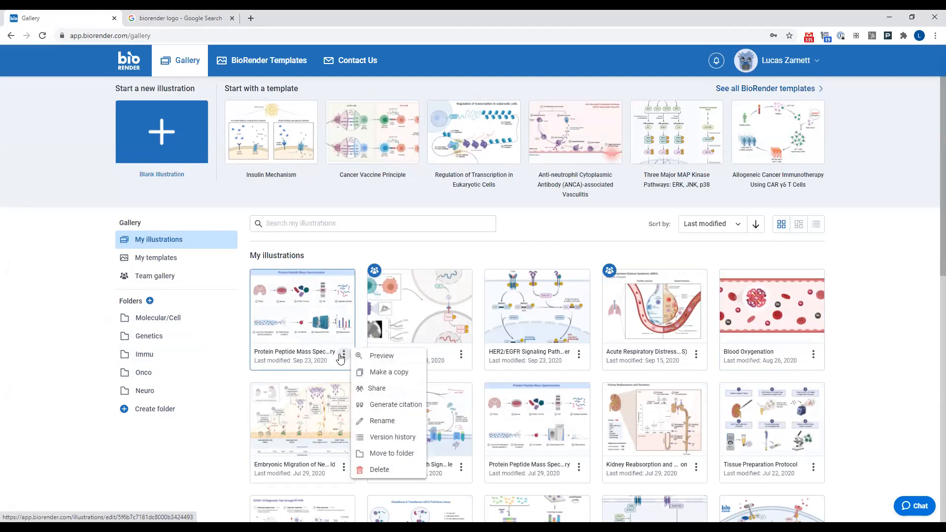
{"action": "left_click", "coordinate": [393, 437]}
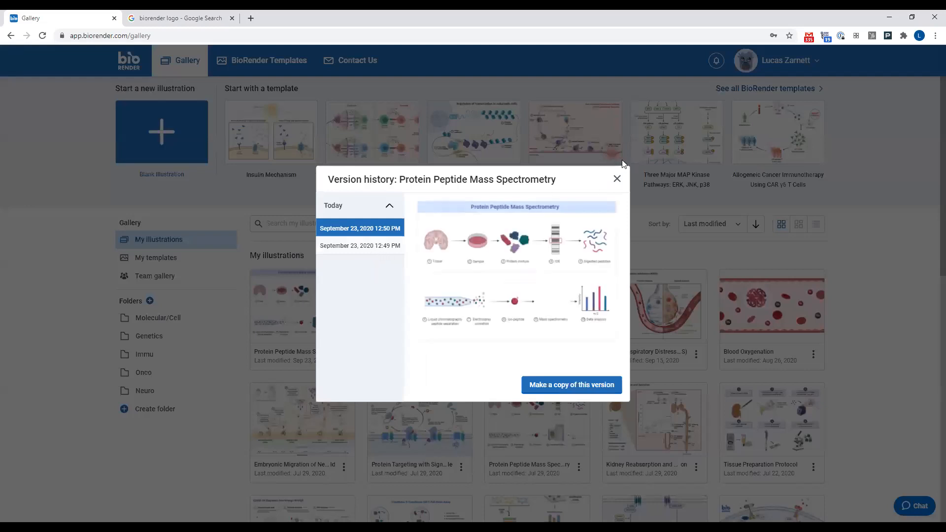
{"action": "left_click", "coordinate": [616, 178]}
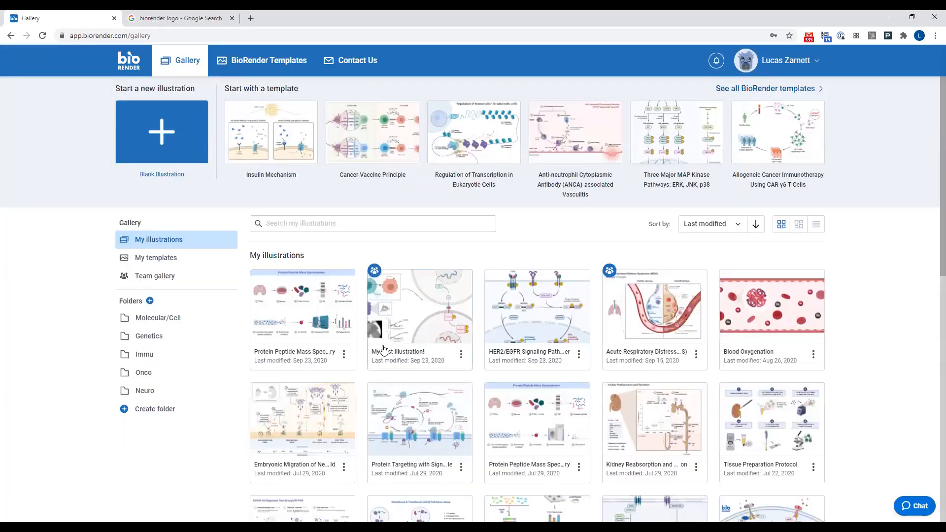
Open the version history of My First Illustration! and preview its 12:38, 12:34, 12:36 and 12:35 PM versions.
{"action": "left_click", "coordinate": [460, 355]}
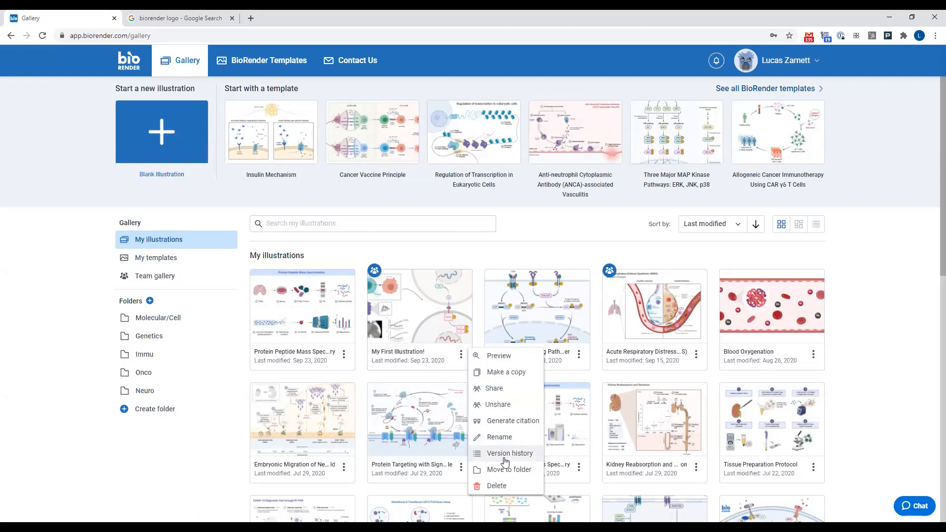
{"action": "left_click", "coordinate": [506, 453]}
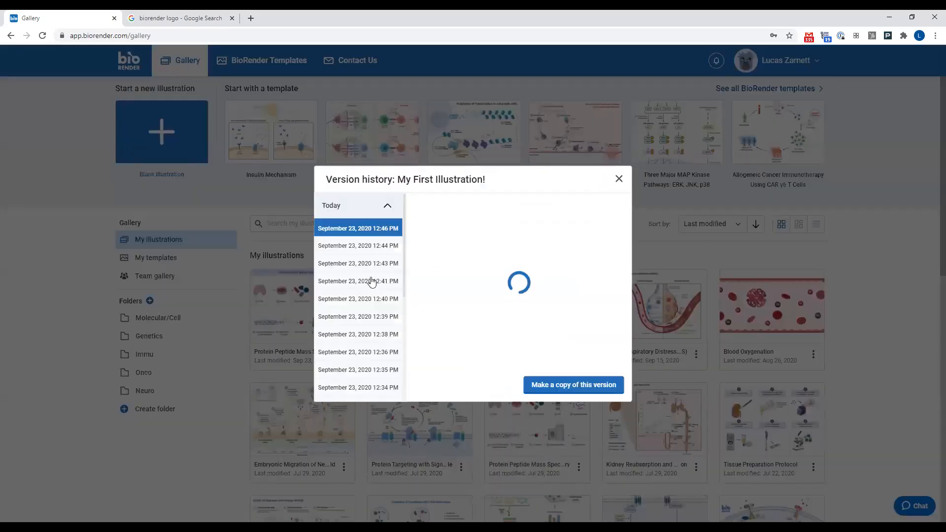
{"action": "left_click", "coordinate": [369, 339]}
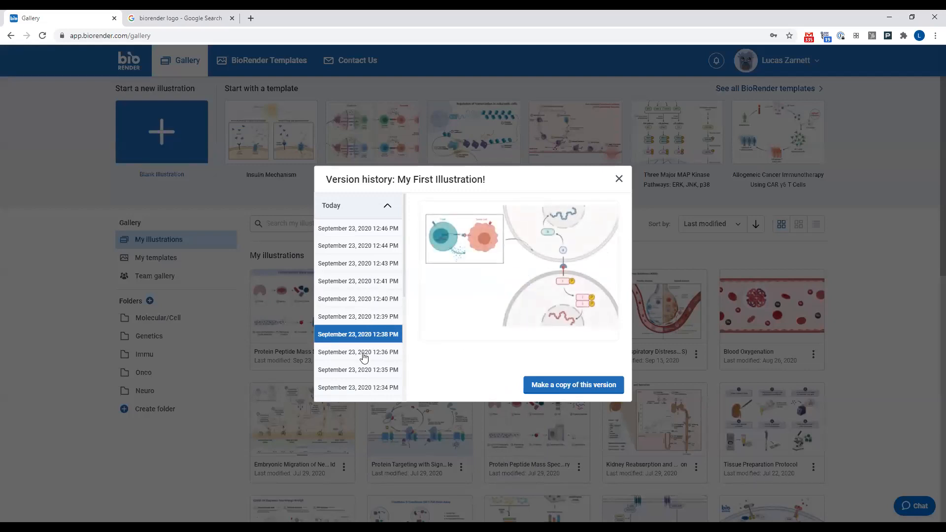
{"action": "scroll", "coordinate": [367, 347], "scroll_direction": "down", "scroll_amount": 1}
{"action": "left_click", "coordinate": [373, 340]}
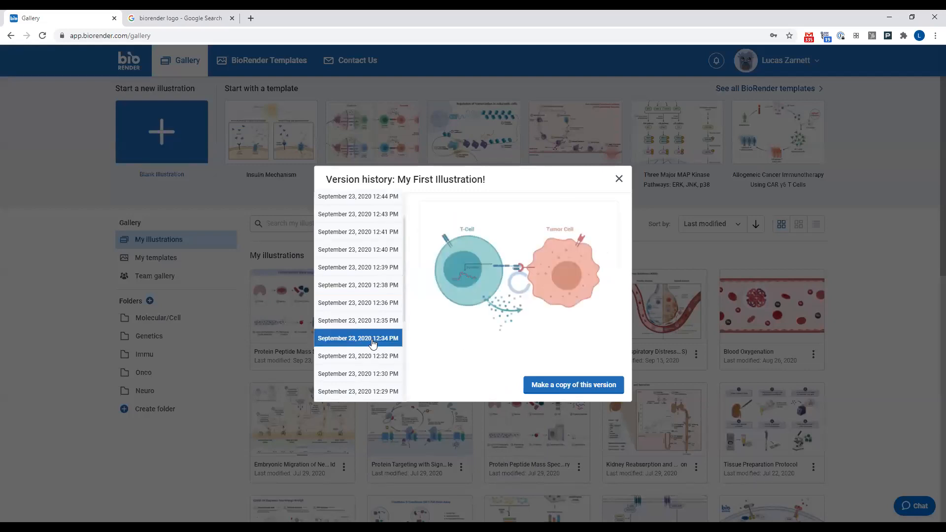
{"action": "left_click", "coordinate": [374, 305]}
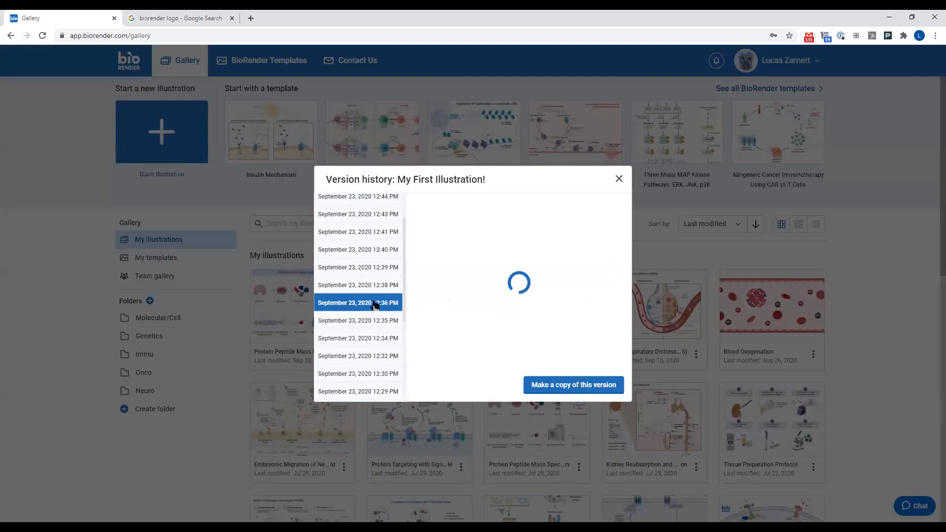
{"action": "left_click", "coordinate": [374, 321]}
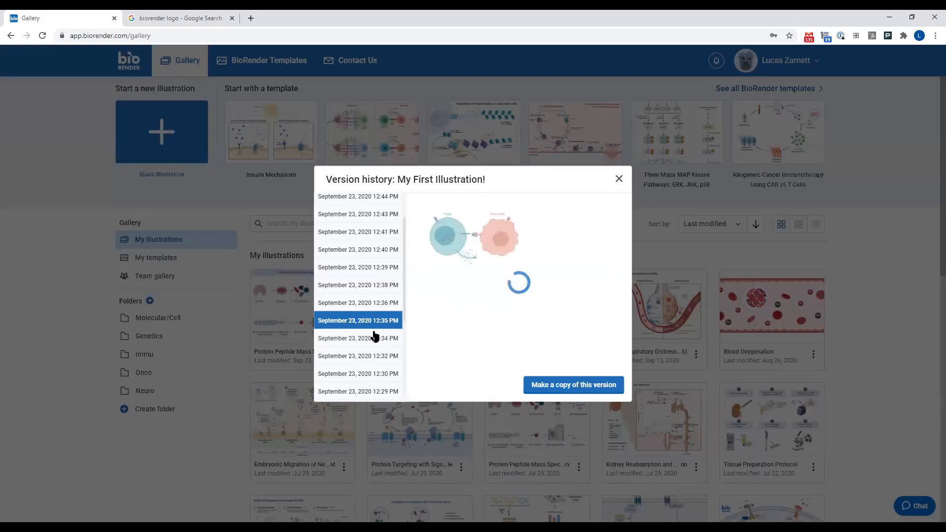
Make a copy of the September 23, 2020 12:34 PM version, open the recovered copy to check it, and return to the gallery.
{"action": "left_click", "coordinate": [375, 338]}
{"action": "left_click", "coordinate": [574, 383]}
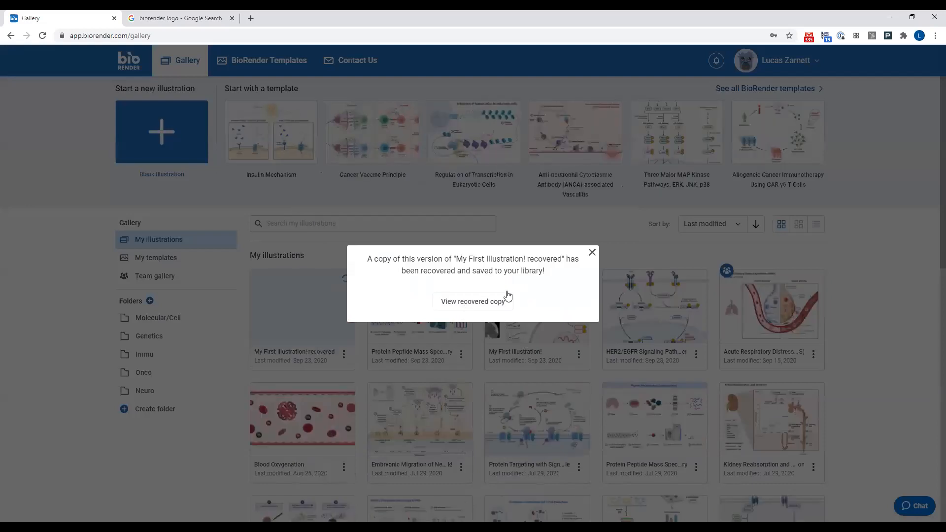
{"action": "left_click", "coordinate": [592, 252]}
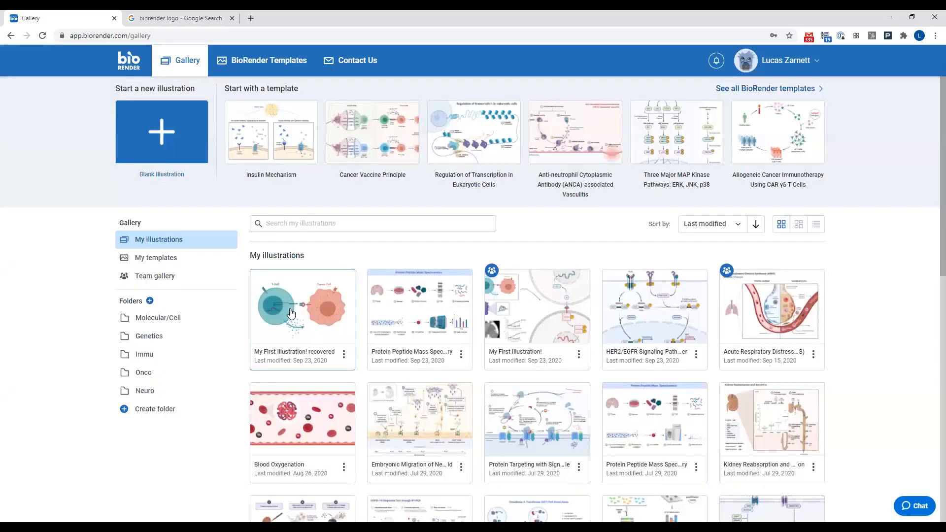
{"action": "left_click", "coordinate": [295, 311]}
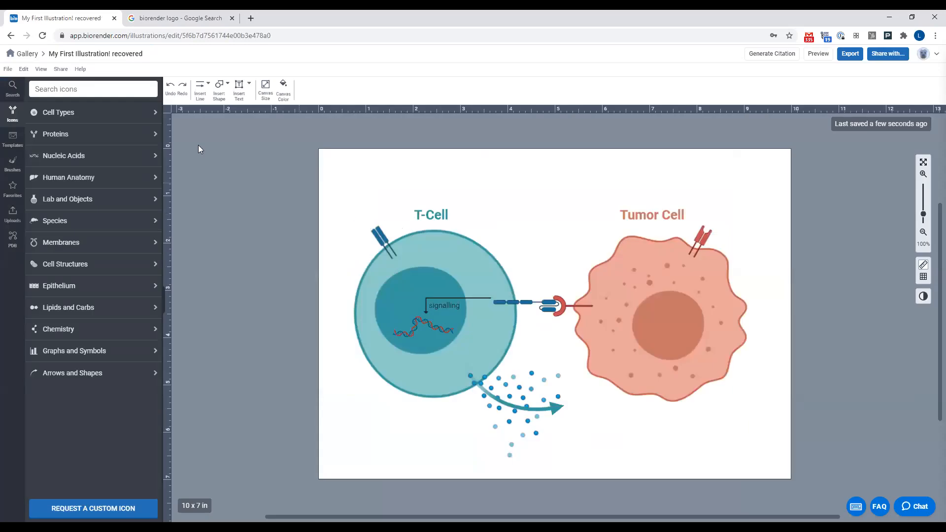
{"action": "left_click", "coordinate": [19, 55]}
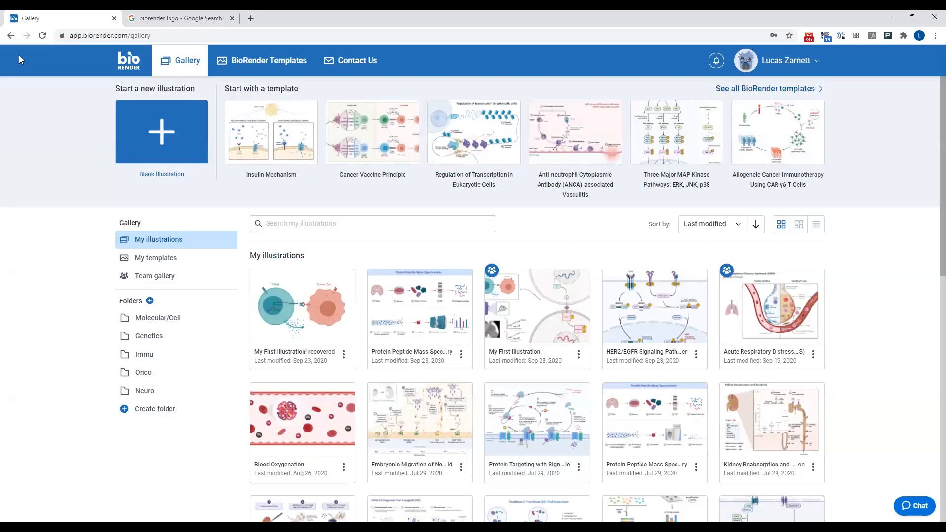
Open the BioRender template library and browse through all of its templates, including the flow charts and pathway figures.
{"action": "left_click", "coordinate": [238, 68]}
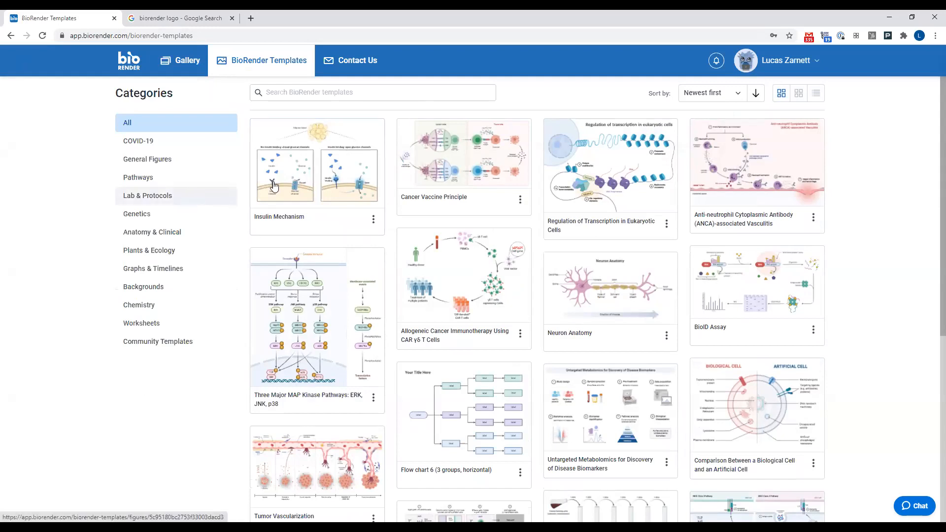
{"action": "scroll", "coordinate": [446, 236], "scroll_direction": "down", "scroll_amount": 8}
{"action": "scroll", "coordinate": [431, 254], "scroll_direction": "down", "scroll_amount": 3}
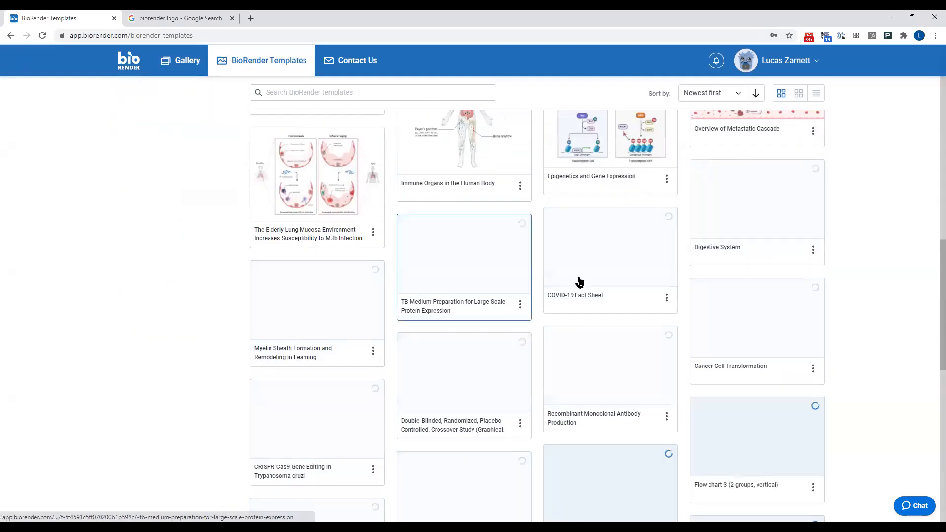
{"action": "scroll", "coordinate": [472, 315], "scroll_direction": "down", "scroll_amount": 3}
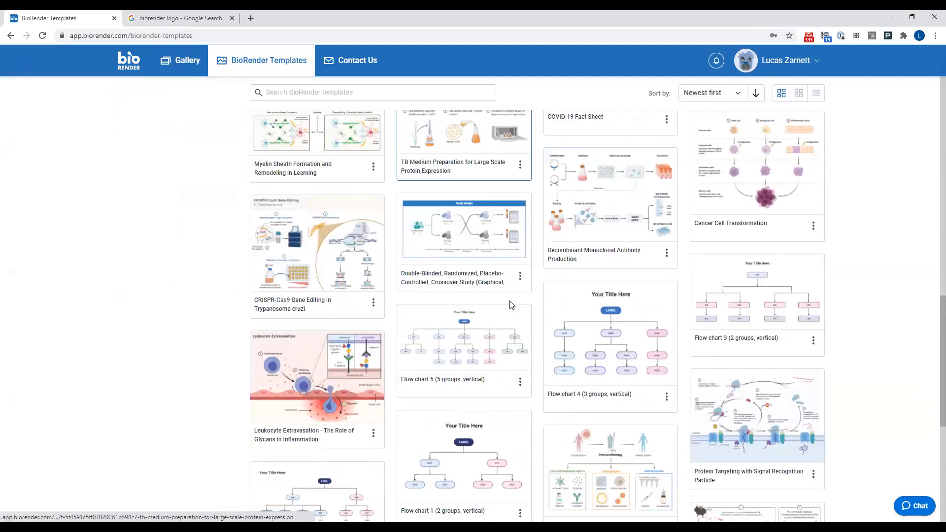
{"action": "scroll", "coordinate": [489, 307], "scroll_direction": "down", "scroll_amount": 2}
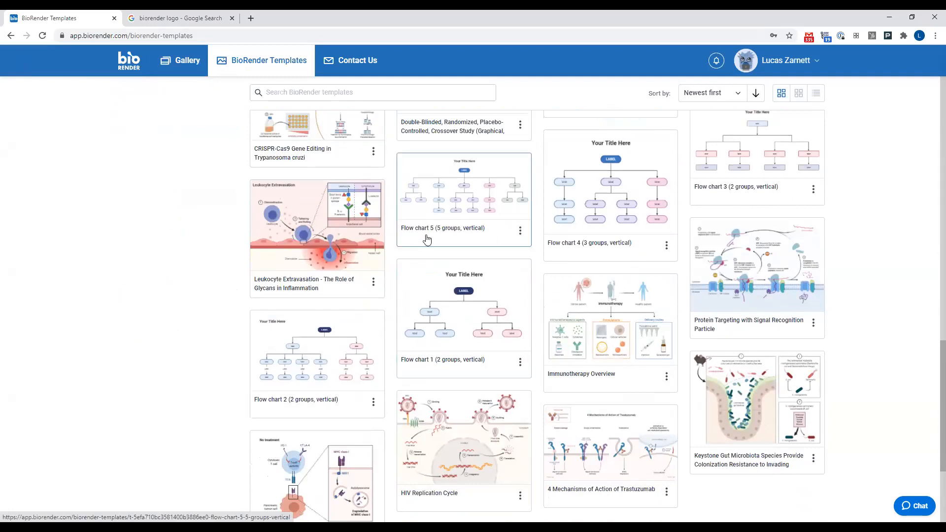
{"action": "scroll", "coordinate": [428, 300], "scroll_direction": "down", "scroll_amount": 1}
{"action": "scroll", "coordinate": [428, 301], "scroll_direction": "down", "scroll_amount": 2}
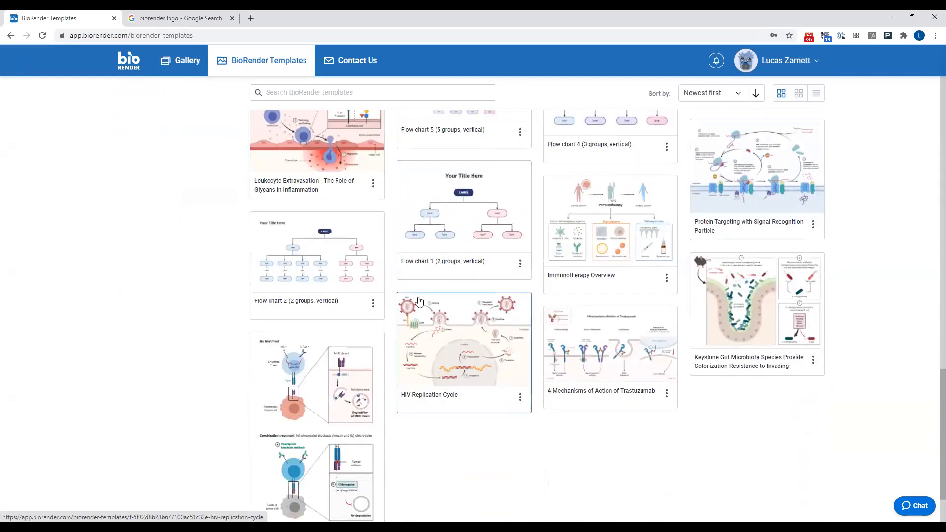
{"action": "scroll", "coordinate": [277, 317], "scroll_direction": "down", "scroll_amount": 1}
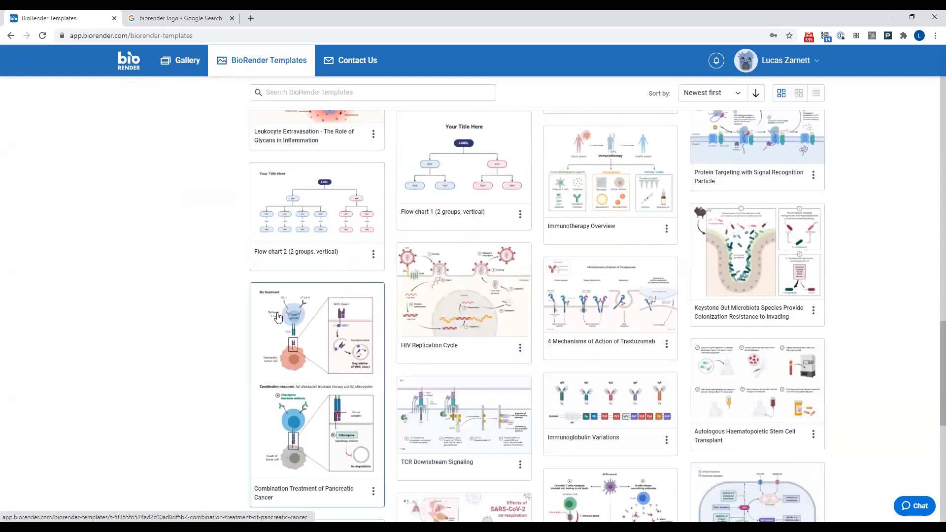
{"action": "scroll", "coordinate": [345, 305], "scroll_direction": "down", "scroll_amount": 1}
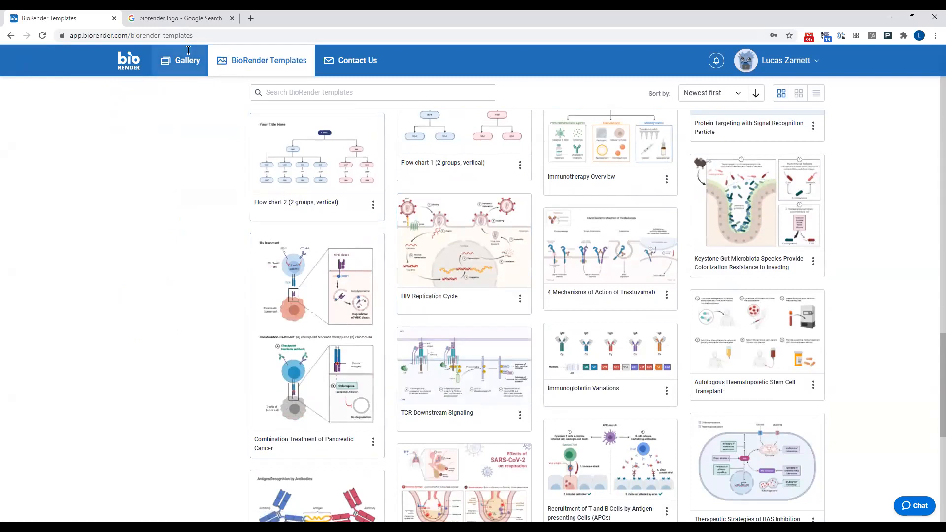
Switch to the Google Search page, search for "biorender vax tracker", and show all web results instead of images.
{"action": "left_click", "coordinate": [186, 19]}
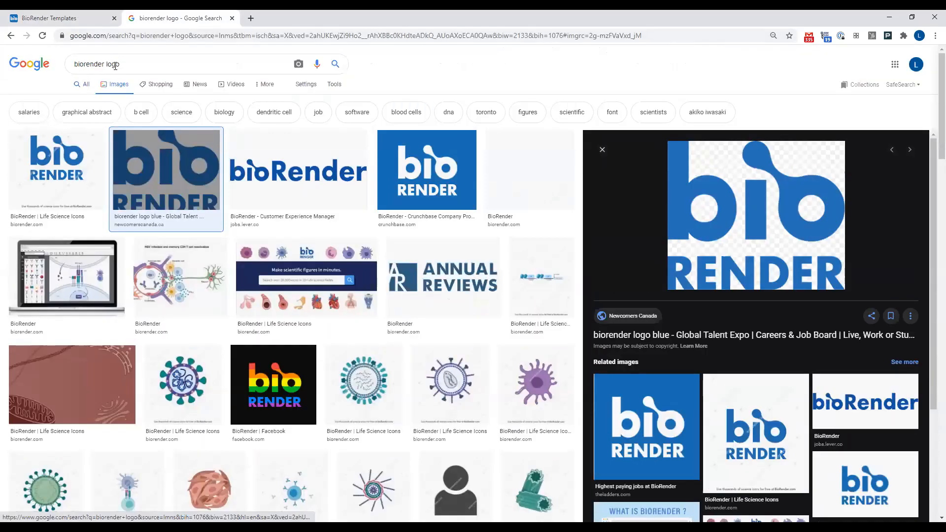
{"action": "double_click", "coordinate": [115, 65]}
{"action": "key", "text": "ctrl+a"}
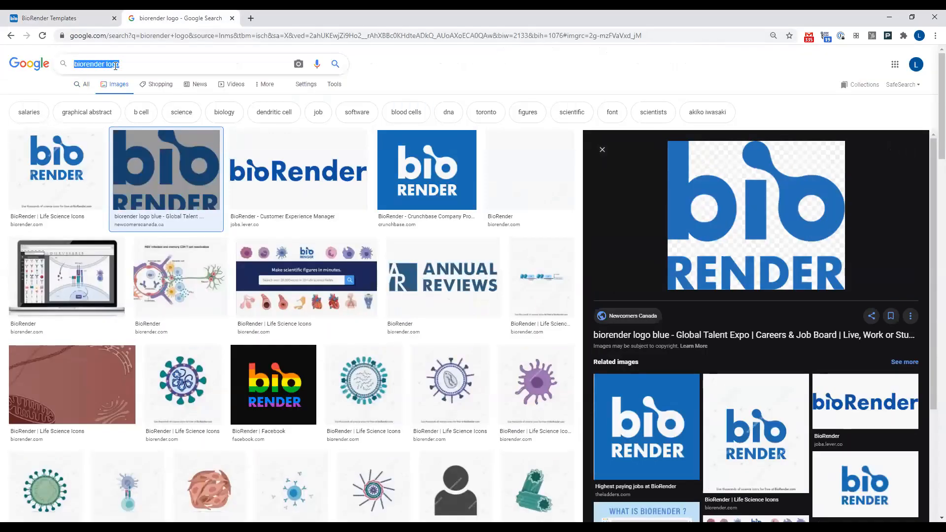
{"action": "type", "text": "biorender var tracker"}
{"action": "key", "text": "Return"}
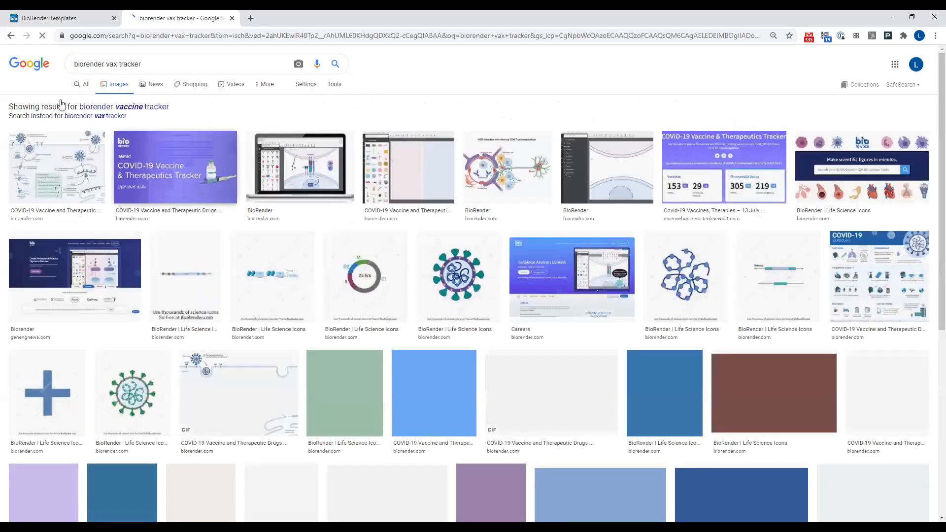
{"action": "left_click", "coordinate": [82, 90]}
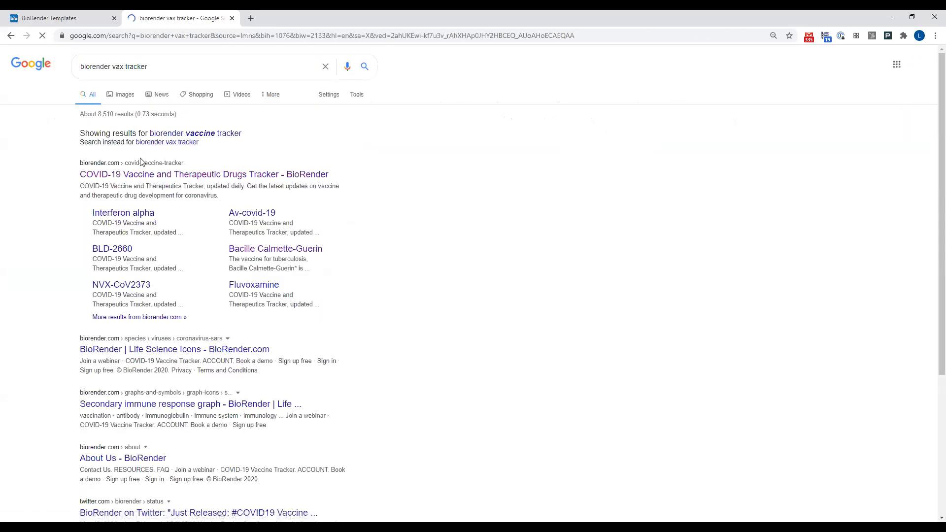
Open BioRender's COVID-19 Vaccine and Therapeutic Drugs Tracker from the search results and review it down to the Vaccine Candidates Development Progress chart.
{"action": "left_click", "coordinate": [140, 168]}
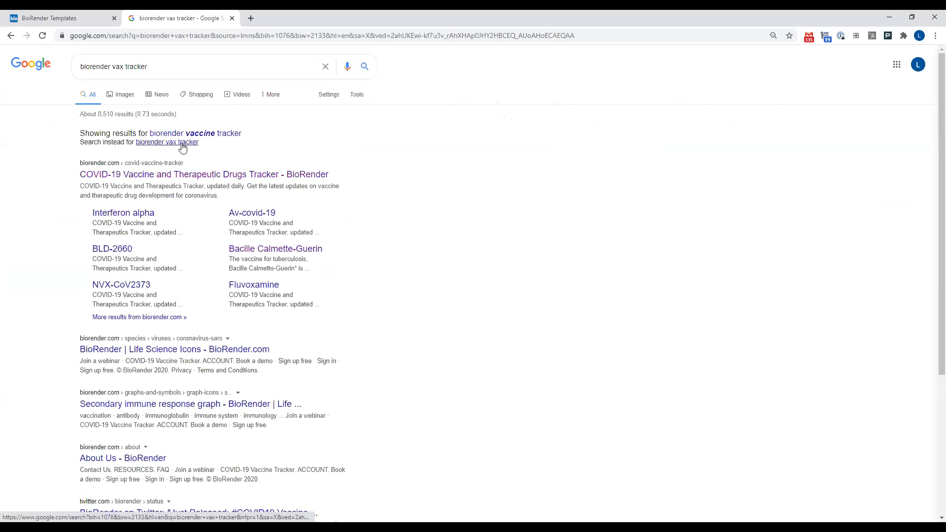
{"action": "left_click", "coordinate": [185, 177]}
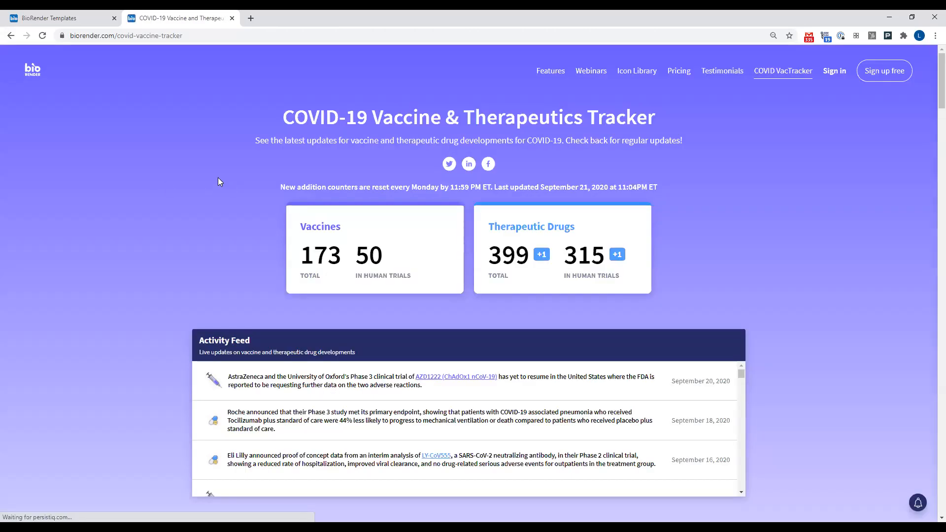
{"action": "scroll", "coordinate": [194, 204], "scroll_direction": "down", "scroll_amount": 3}
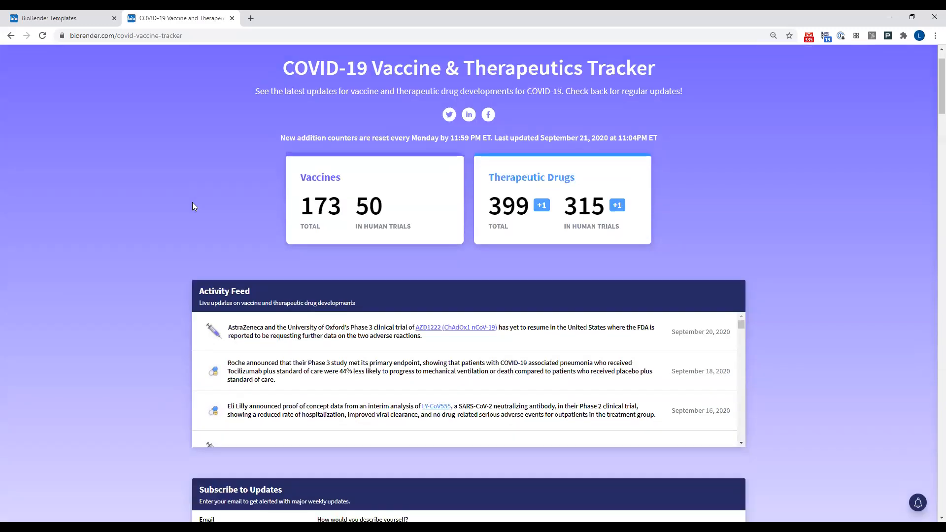
{"action": "scroll", "coordinate": [169, 206], "scroll_direction": "down", "scroll_amount": 3}
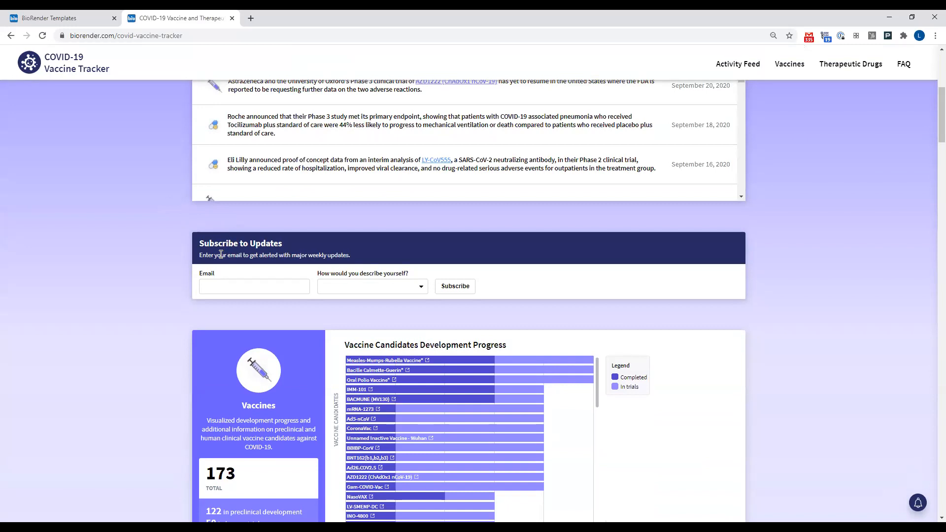
{"action": "scroll", "coordinate": [169, 269], "scroll_direction": "down", "scroll_amount": 2}
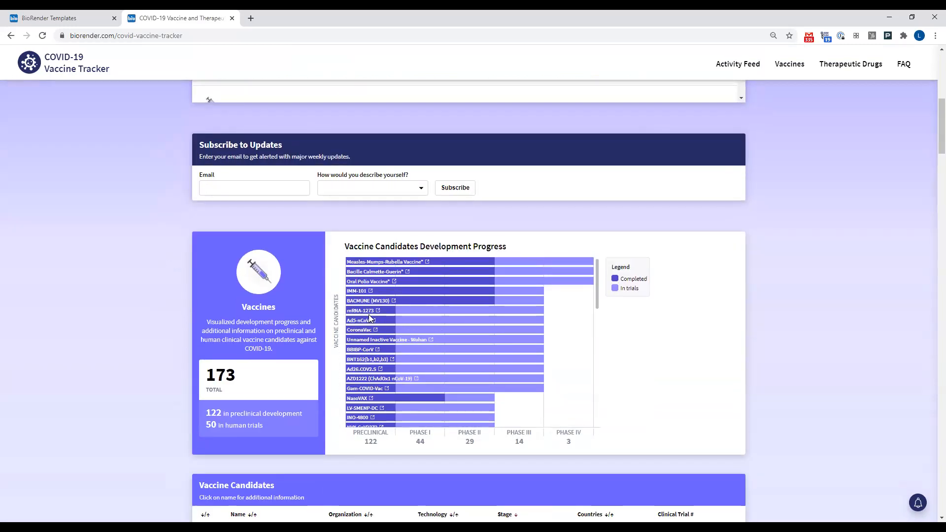
Open the Bacille Calmette-Guerin vaccine details and read through the news feed, organizations, countries involved and clinical trial numbers.
{"action": "left_click", "coordinate": [385, 272]}
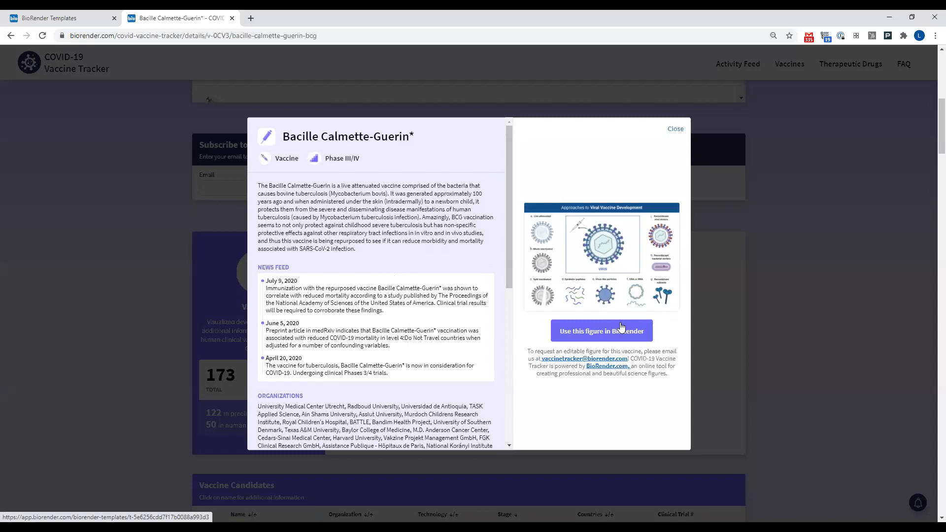
{"action": "left_click", "coordinate": [674, 128]}
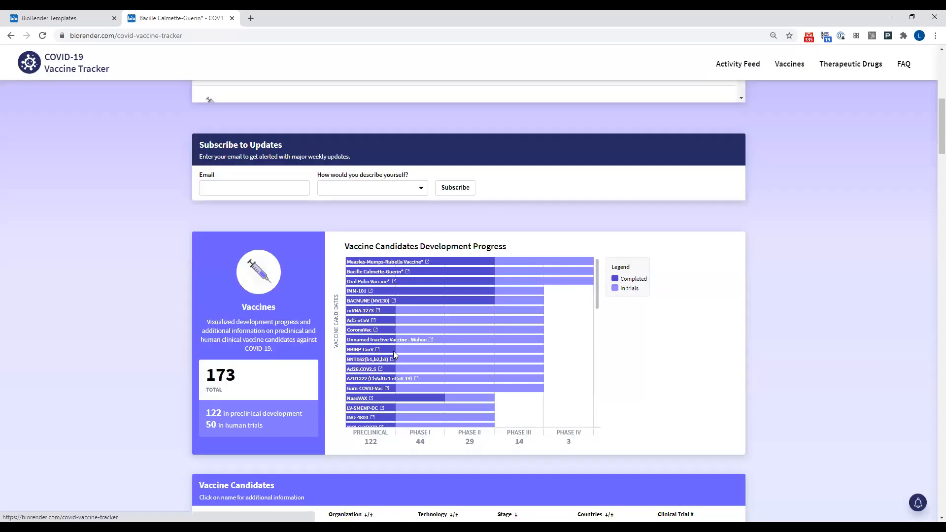
{"action": "left_click", "coordinate": [389, 272]}
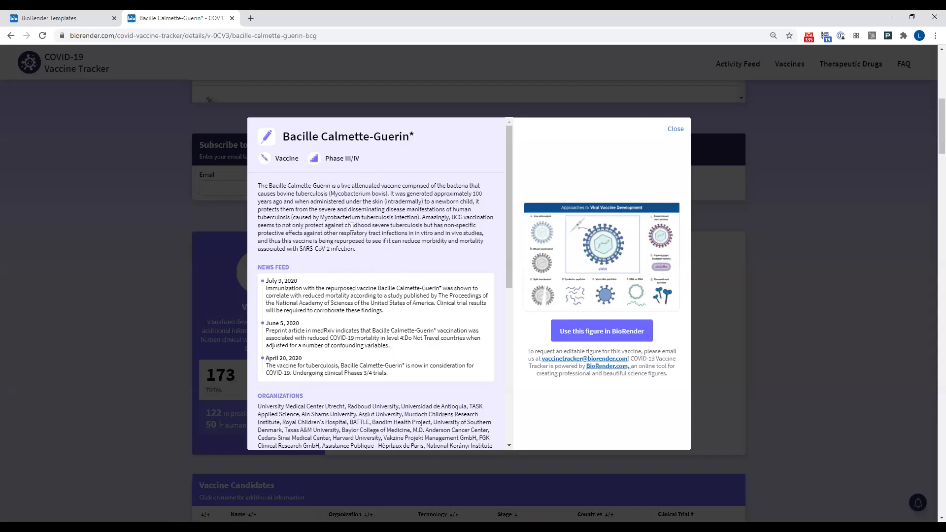
{"action": "scroll", "coordinate": [351, 226], "scroll_direction": "down", "scroll_amount": 2}
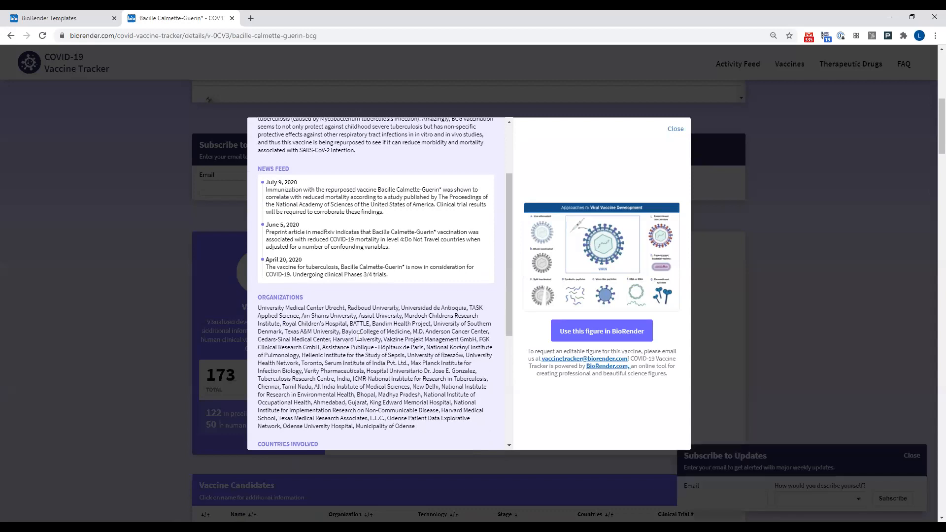
{"action": "scroll", "coordinate": [358, 336], "scroll_direction": "down", "scroll_amount": 4}
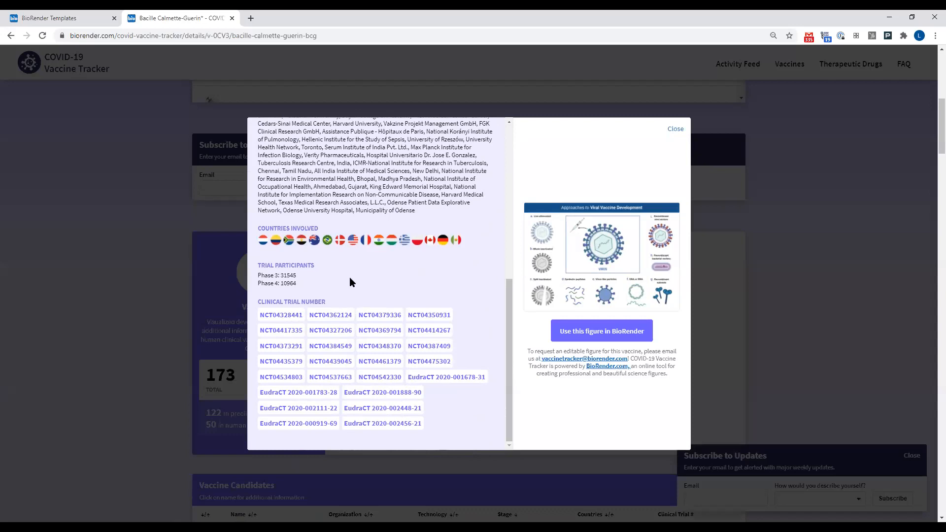
Use the Bacille Calmette-Guerin entry's figure in BioRender, creating an illustration from the Approaches to Viral Vaccine Development template.
{"action": "scroll", "coordinate": [350, 282], "scroll_direction": "up", "scroll_amount": 1}
{"action": "left_click", "coordinate": [582, 331]}
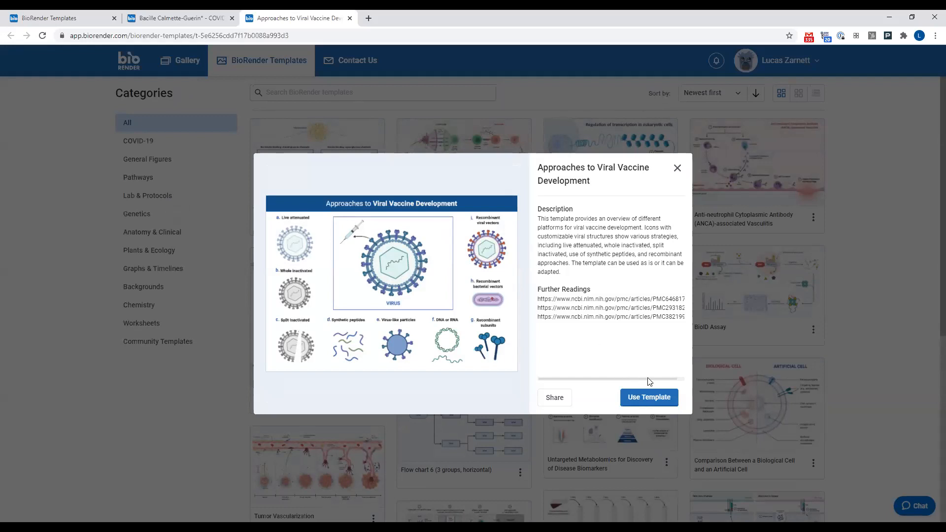
{"action": "left_click", "coordinate": [651, 396]}
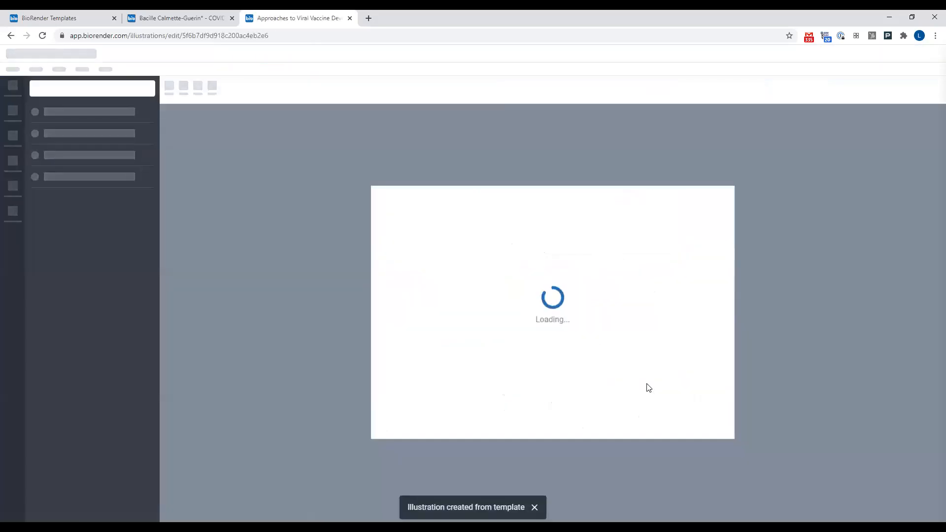
Return to the vaccine tracker, close the Bacille Calmette-Guerin details, and look further down the list of vaccine candidates in the progress chart.
{"action": "left_click", "coordinate": [173, 15]}
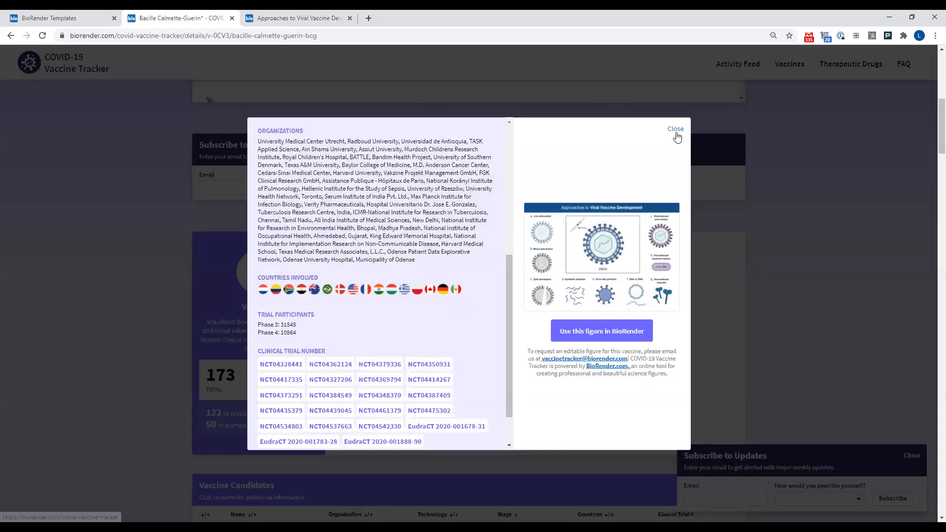
{"action": "left_click", "coordinate": [675, 129]}
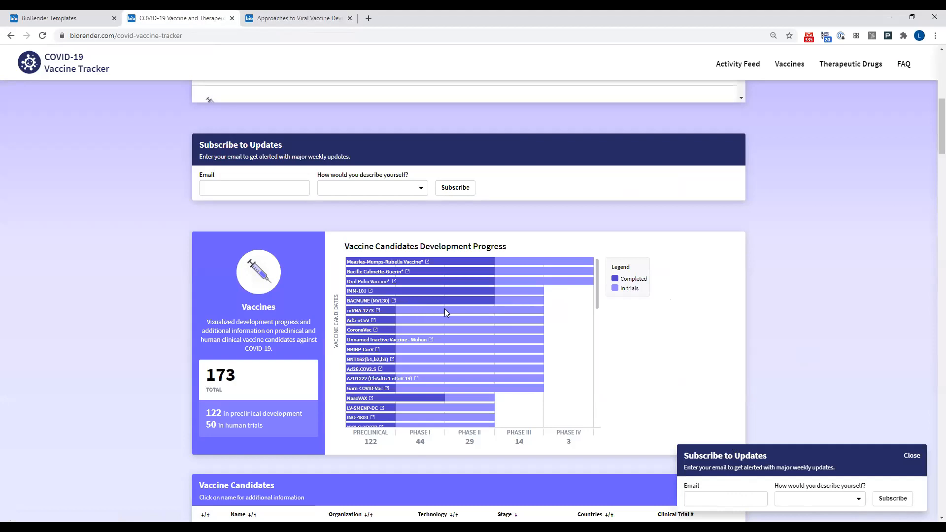
{"action": "scroll", "coordinate": [444, 311], "scroll_direction": "down", "scroll_amount": 3}
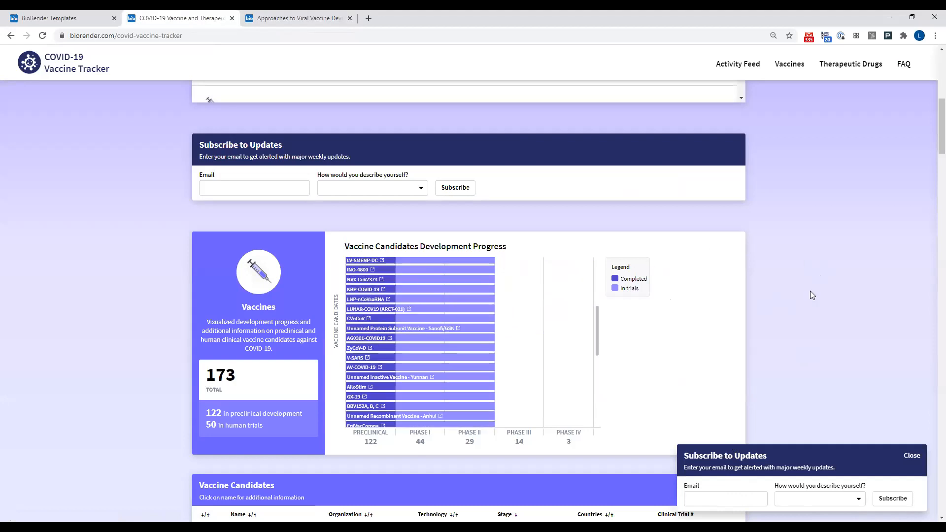
Go back to the BioRender template library and browse further through its templates, including the assay, worksheet and signaling pathway figures.
{"action": "left_click", "coordinate": [70, 19]}
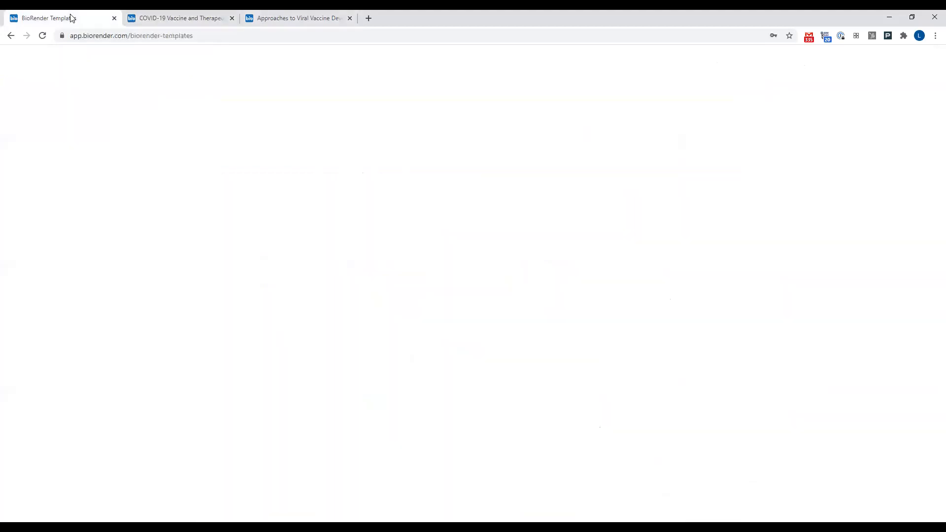
{"action": "scroll", "coordinate": [488, 231], "scroll_direction": "down", "scroll_amount": 4}
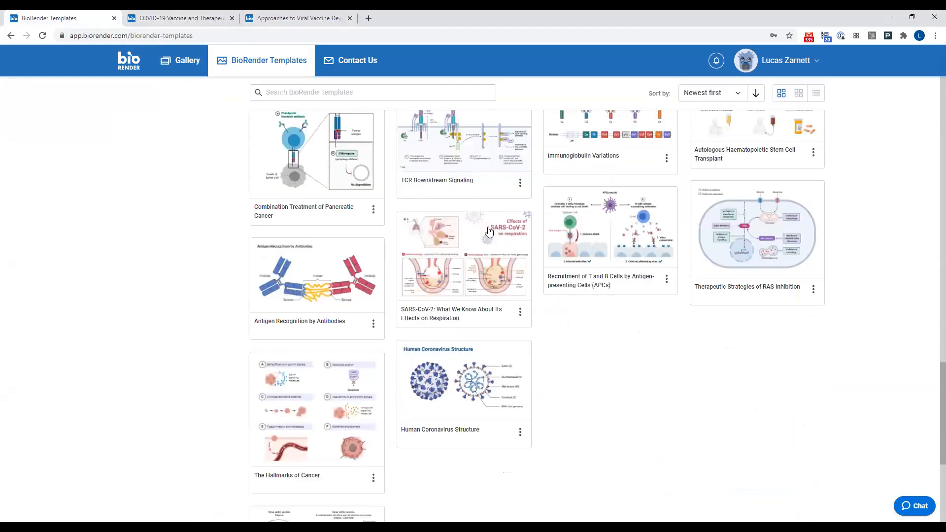
{"action": "scroll", "coordinate": [489, 231], "scroll_direction": "down", "scroll_amount": 9}
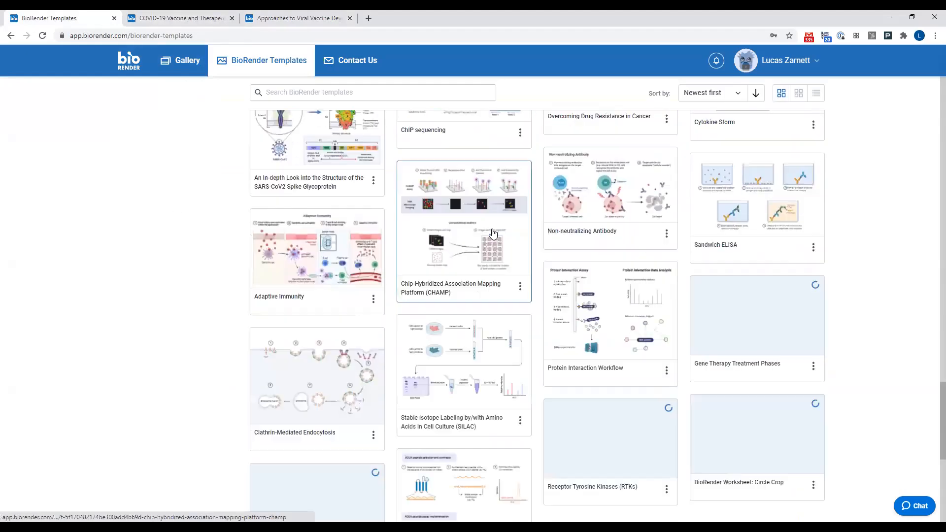
{"action": "scroll", "coordinate": [492, 234], "scroll_direction": "down", "scroll_amount": 4}
{"action": "scroll", "coordinate": [492, 235], "scroll_direction": "down", "scroll_amount": 7}
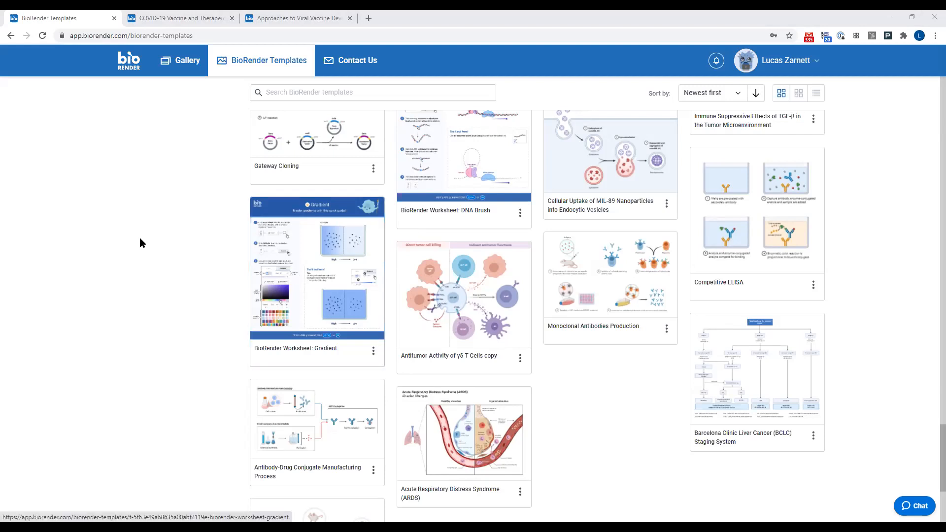
{"action": "scroll", "coordinate": [142, 242], "scroll_direction": "down", "scroll_amount": 4}
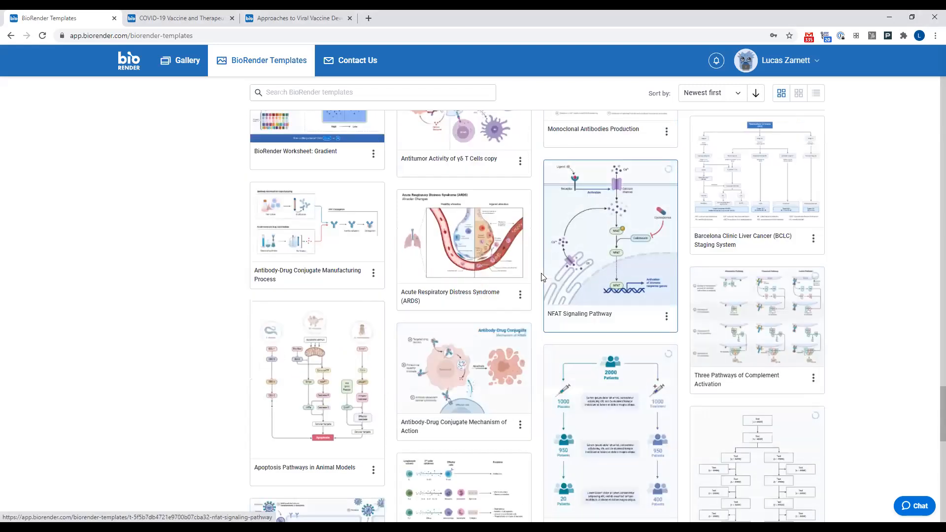